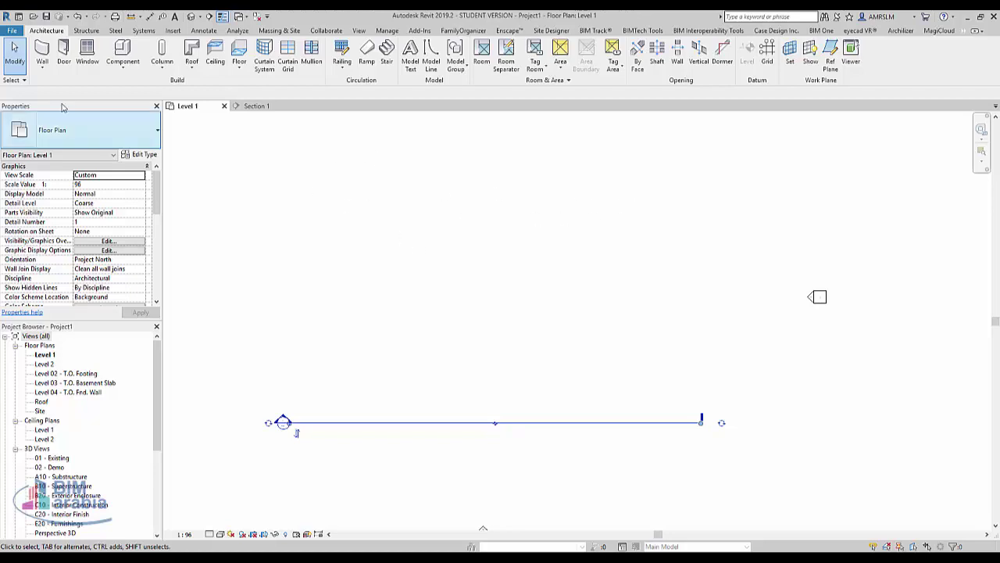
# Draw a rectangle of Generic 8" walls, about 18500 by 11900, on Level 1, then select the section line
pyautogui.click(42, 51)
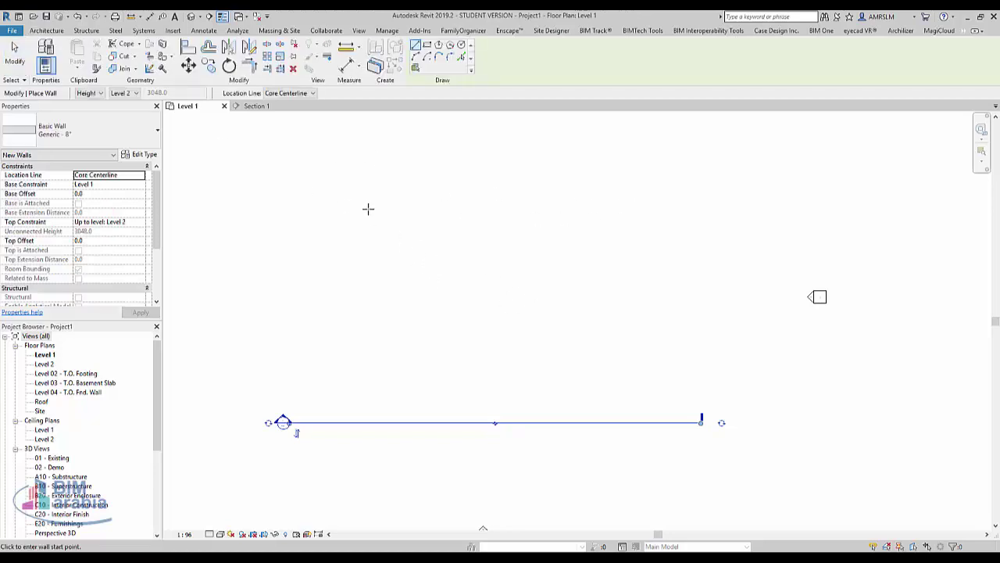
pyautogui.click(427, 47)
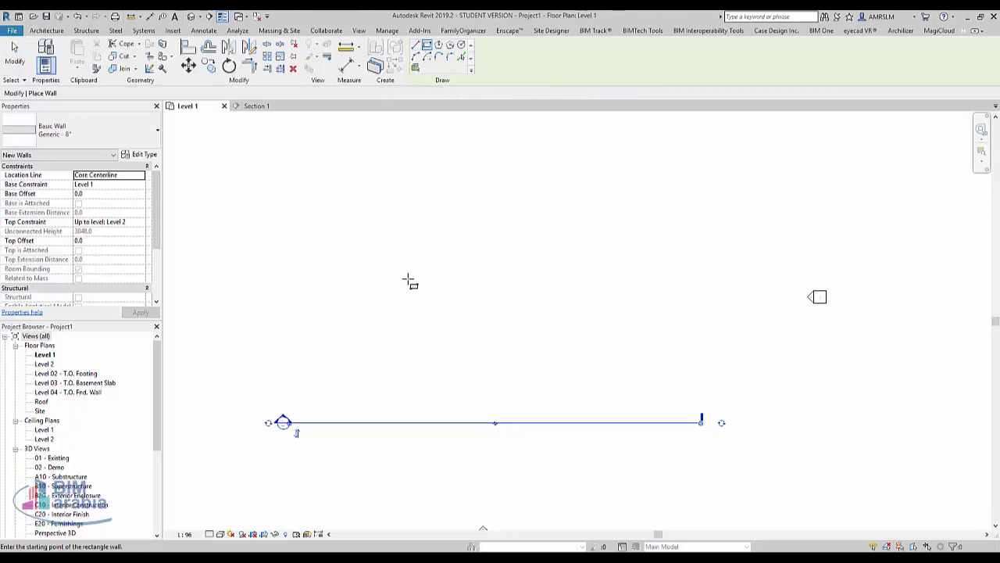
pyautogui.click(371, 243)
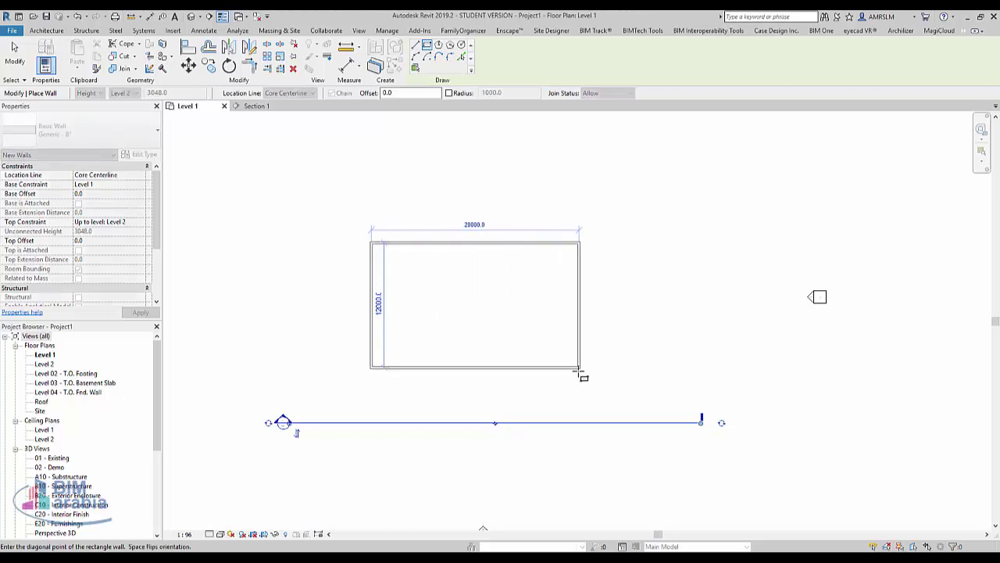
pyautogui.scroll(1, 579, 371)
pyautogui.scroll(1, 579, 371)
pyautogui.click(557, 365)
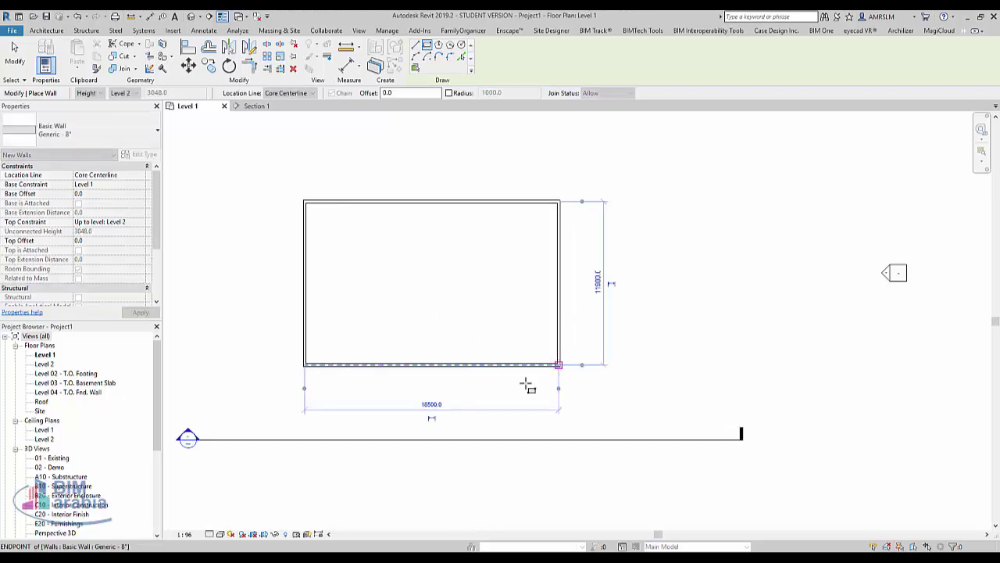
pyautogui.moveTo(527, 386); pyautogui.dragTo(665, 396, button='middle')
pyautogui.press('Escape')
pyautogui.press('Escape')
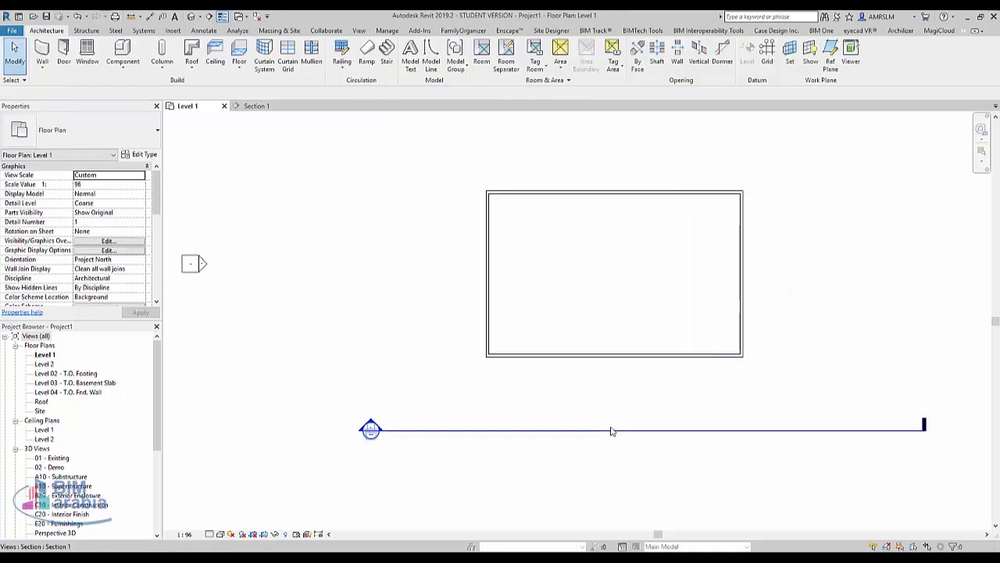
pyautogui.click(612, 430)
# Go to the Section 1 view and start Edit Profile on the long Generic 8" wall
pyautogui.rightClick(612, 431)
pyautogui.click(656, 212)
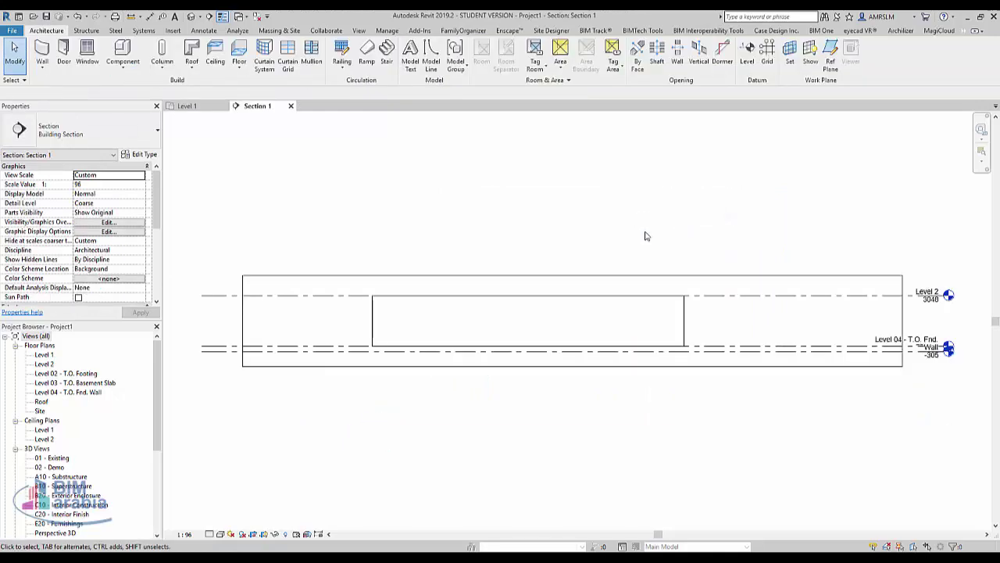
pyautogui.scroll(3, 462, 328)
pyautogui.click(471, 321)
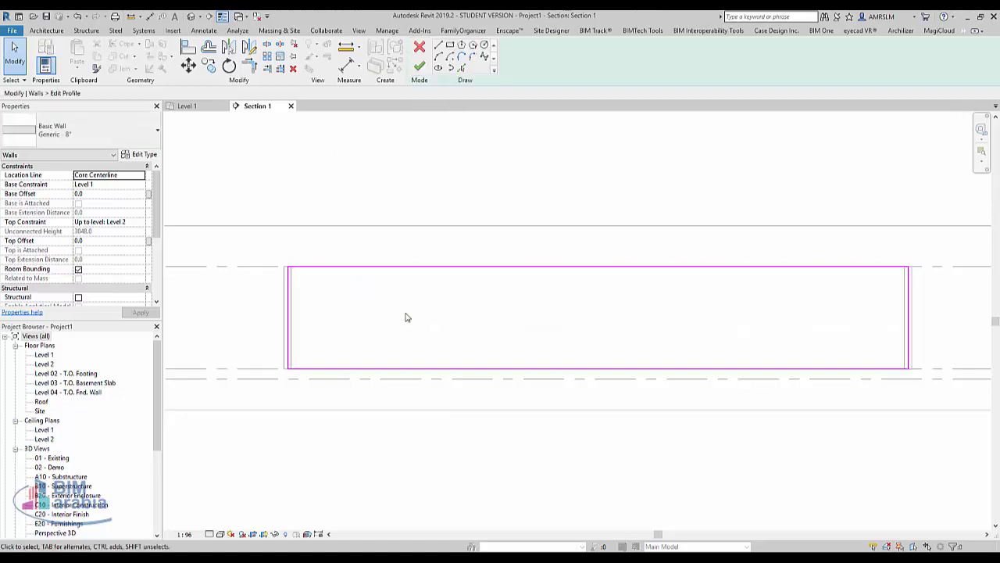
pyautogui.click(310, 266)
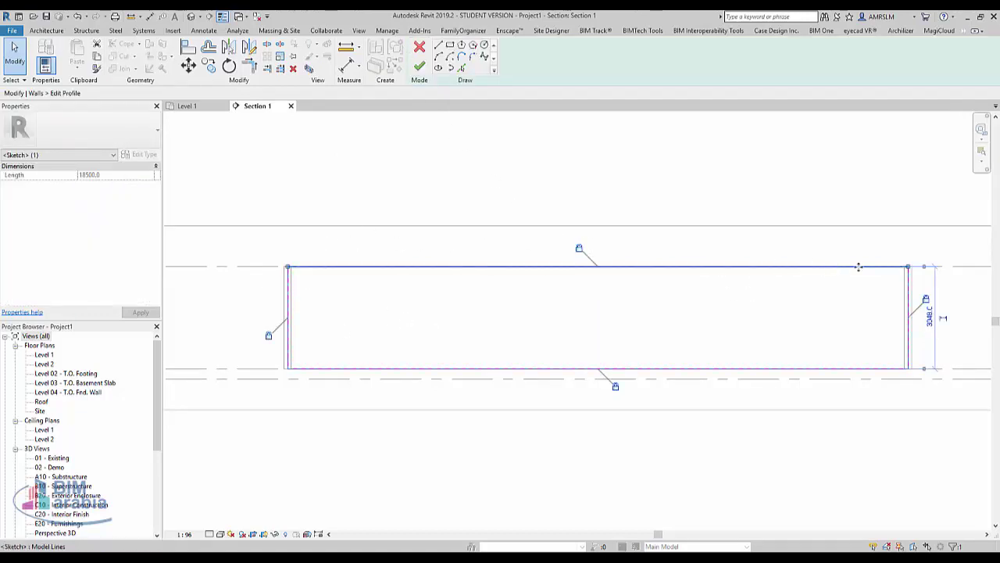
pyautogui.click(460, 339)
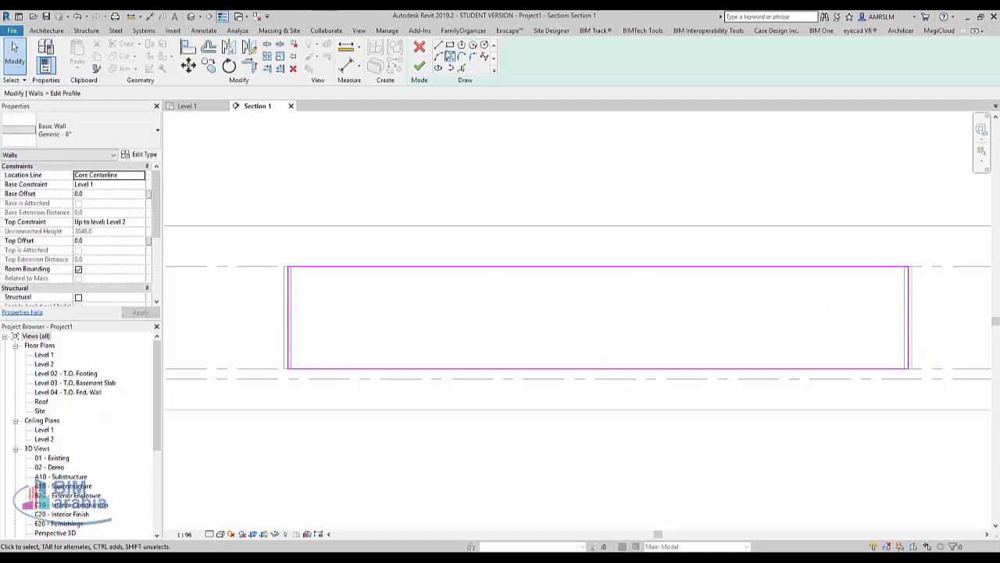
# Sketch an 1800-long vertical line rising from the wall's bottom edge near its left end
pyautogui.click(437, 47)
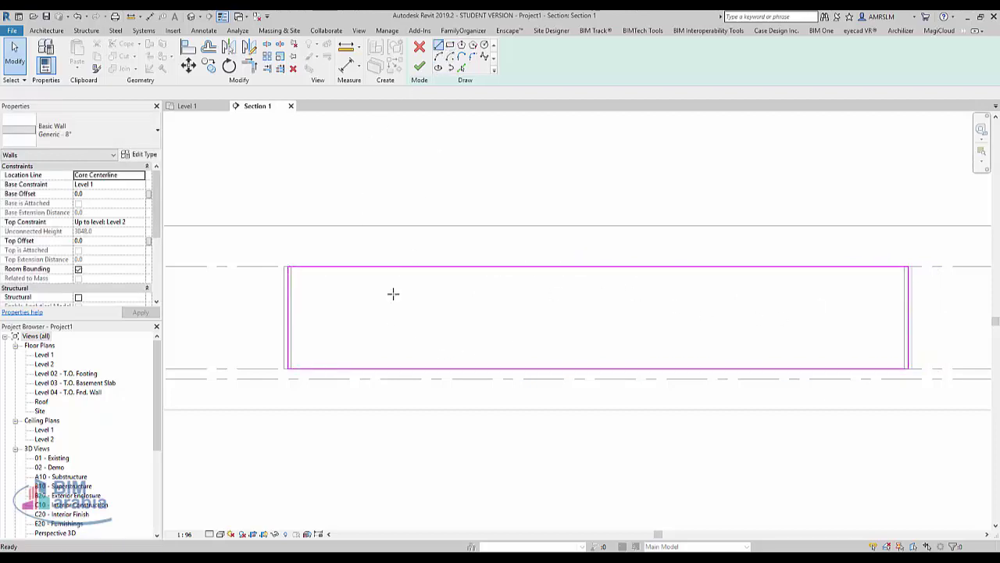
pyautogui.click(358, 367)
pyautogui.click(358, 320)
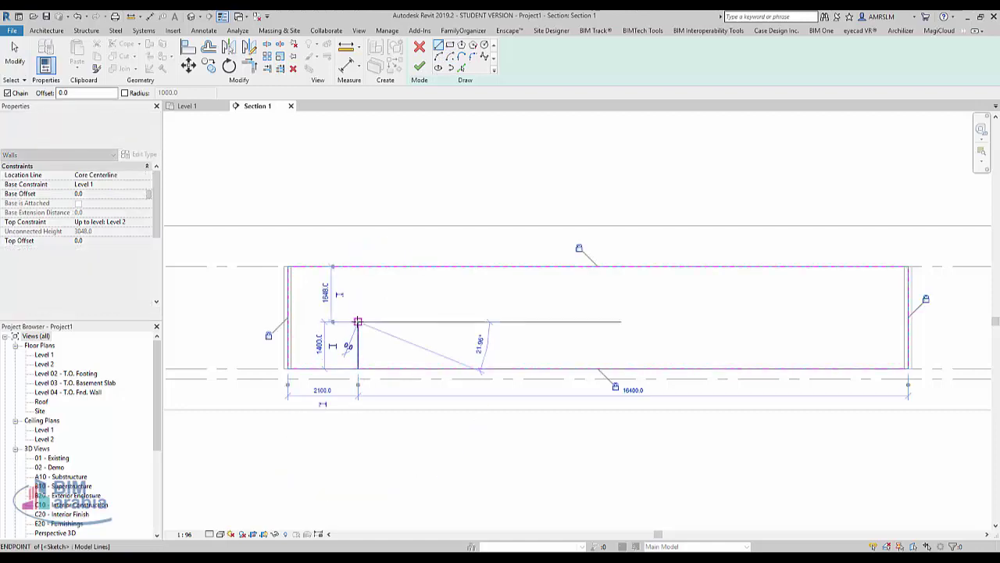
pyautogui.press('Escape')
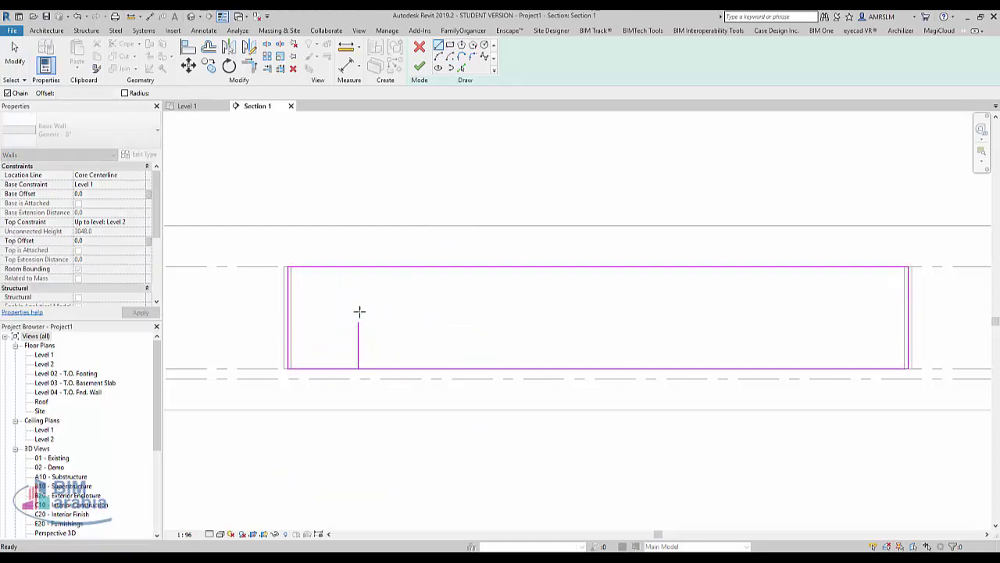
pyautogui.press('Escape')
pyautogui.click(358, 323)
pyautogui.moveTo(357, 321); pyautogui.dragTo(358, 309)
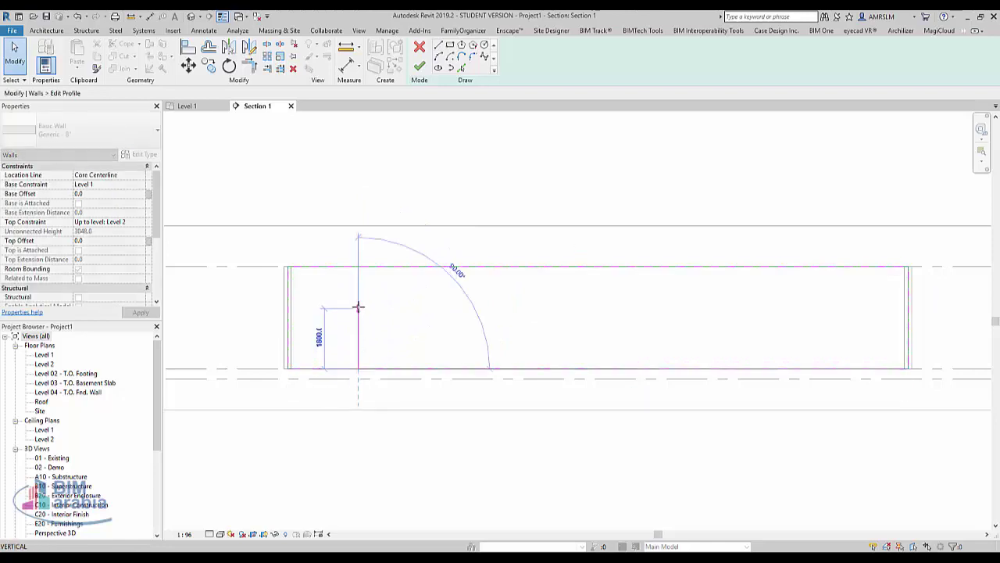
# Add a start-end-radius arc from the top of the vertical line
pyautogui.click(438, 57)
pyautogui.scroll(3, 364, 305)
pyautogui.scroll(3, 357, 348)
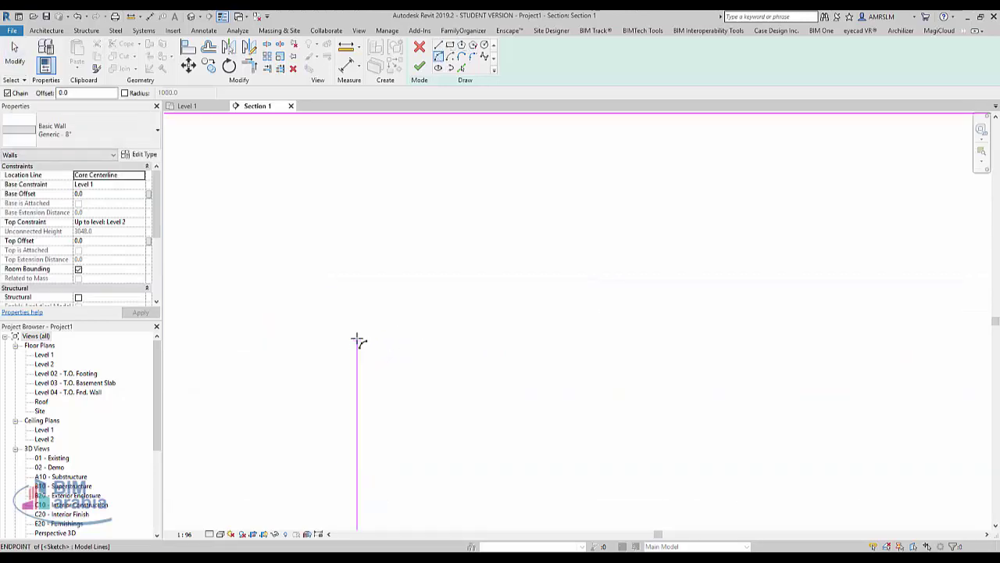
pyautogui.click(357, 340)
pyautogui.click(424, 264)
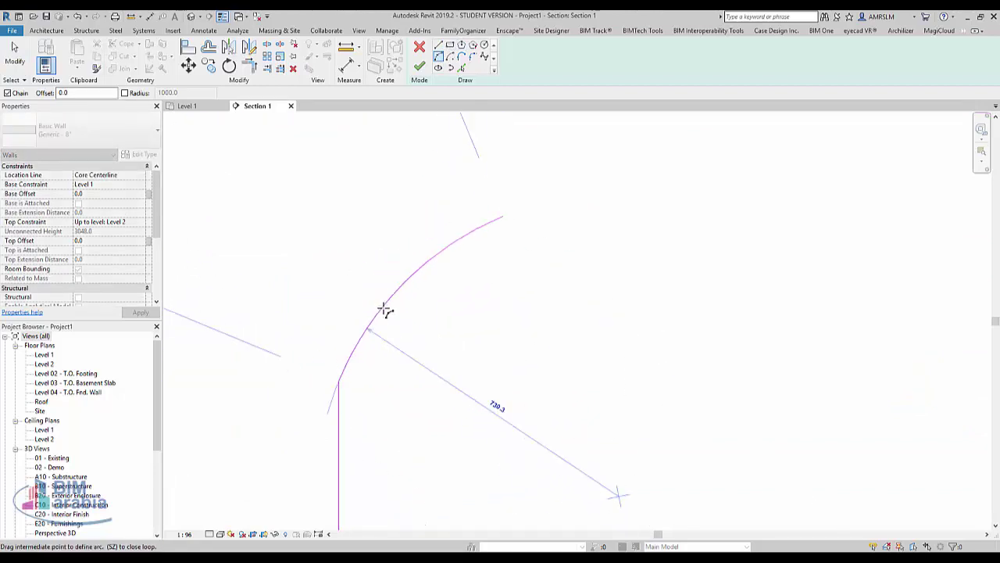
pyautogui.scroll(-3, 389, 309)
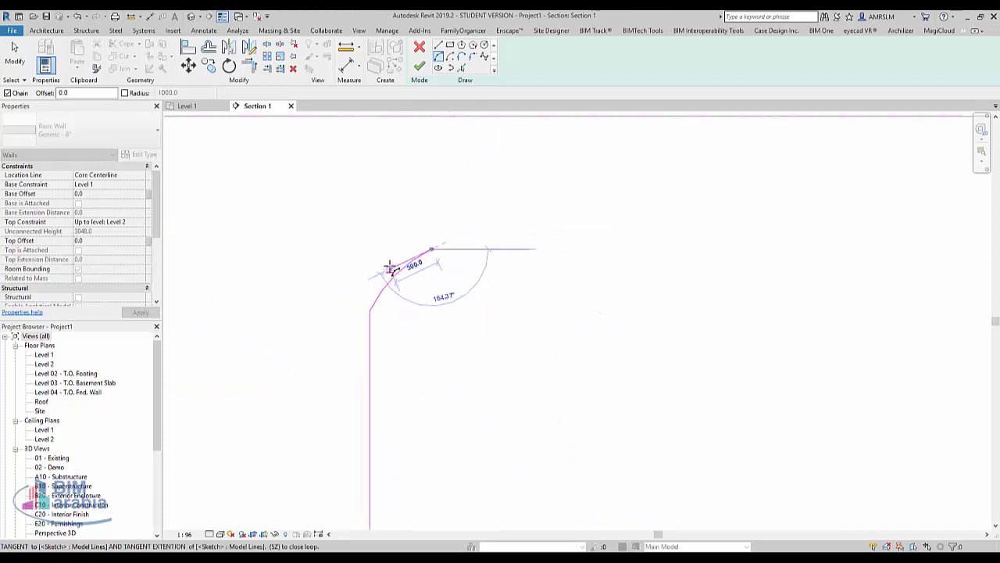
pyautogui.click(398, 253)
pyautogui.press('Escape')
pyautogui.press('Escape')
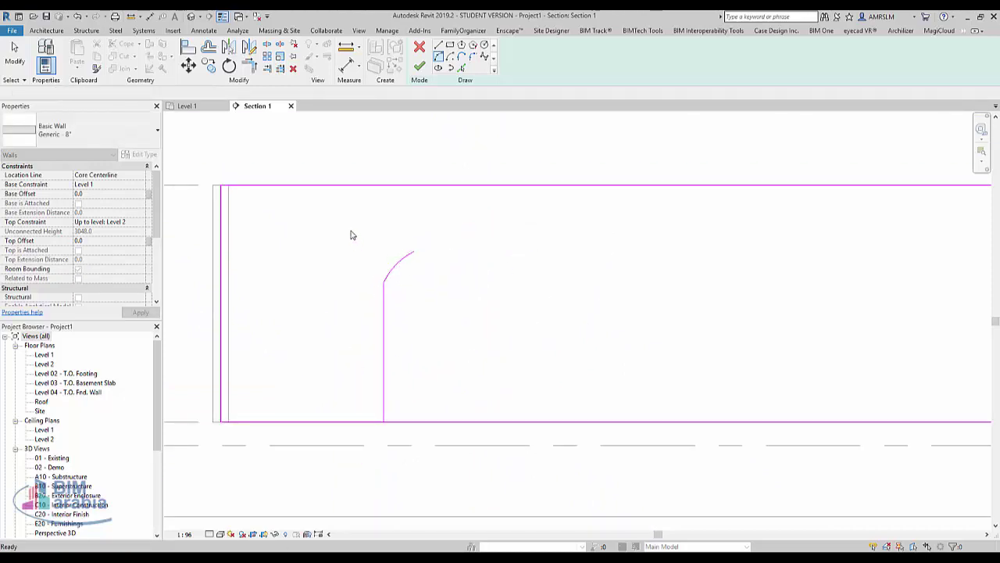
# Mirror-copy the line and arc about the arc's top to form the pointed arch
pyautogui.moveTo(344, 224); pyautogui.dragTo(482, 462)
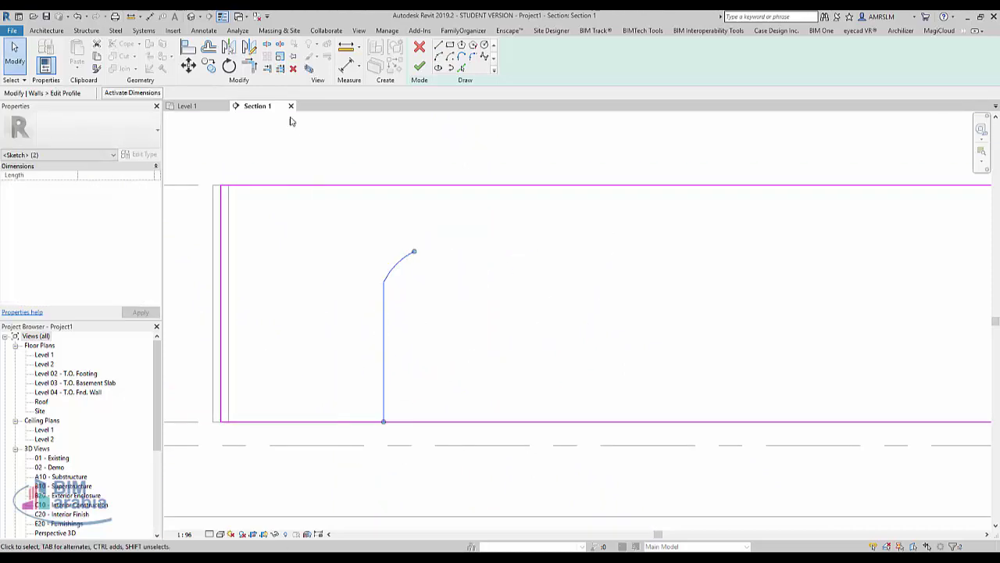
pyautogui.click(250, 49)
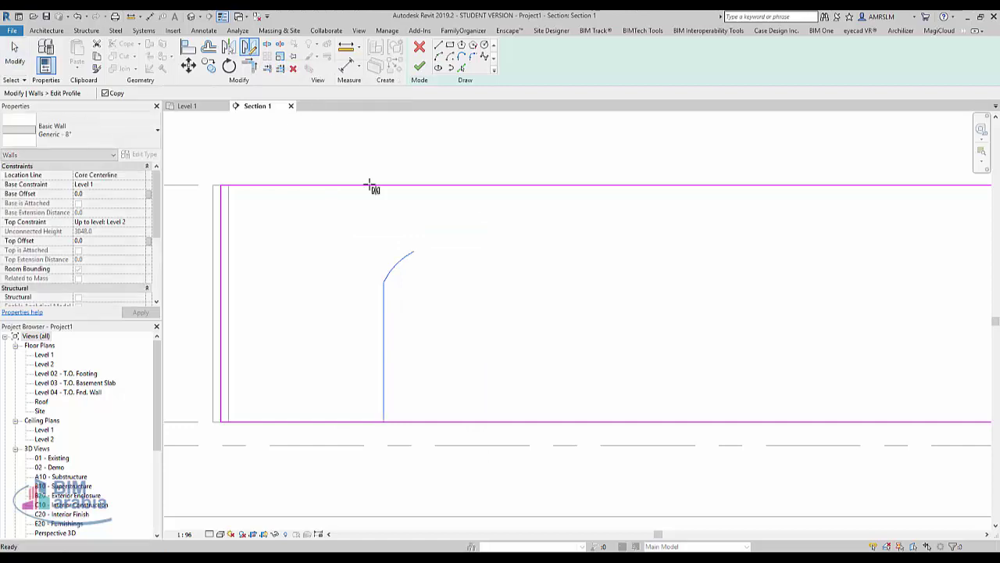
pyautogui.click(414, 251)
pyautogui.click(414, 404)
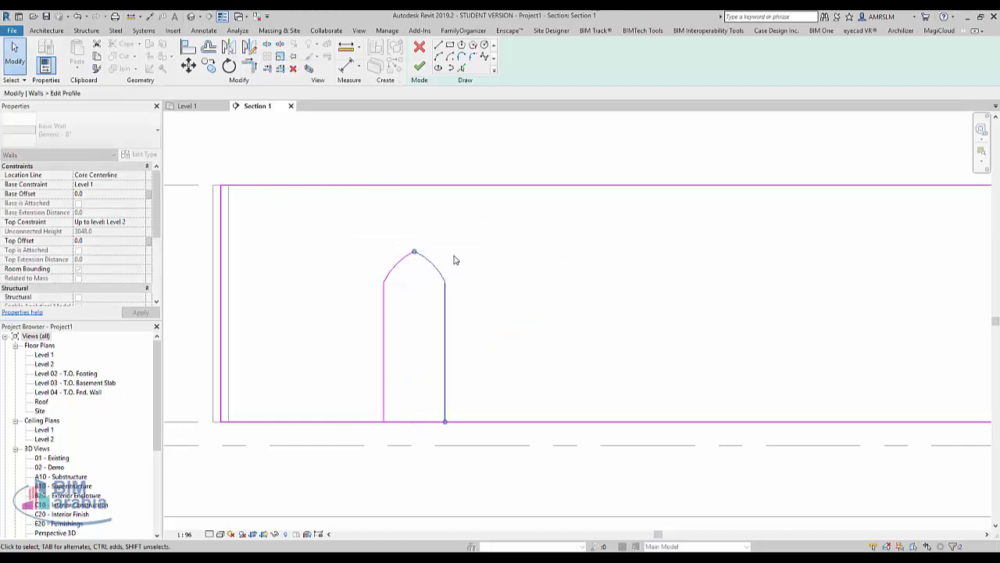
# Copy the arch 5000 to the right, then delete that misplaced copy
pyautogui.scroll(-2, 398, 383)
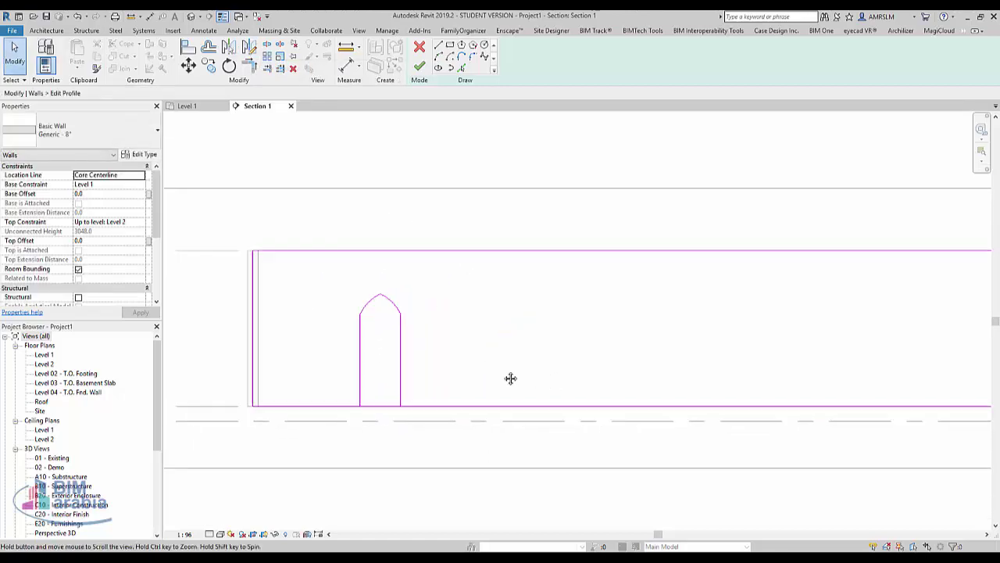
pyautogui.moveTo(295, 275); pyautogui.dragTo(450, 454)
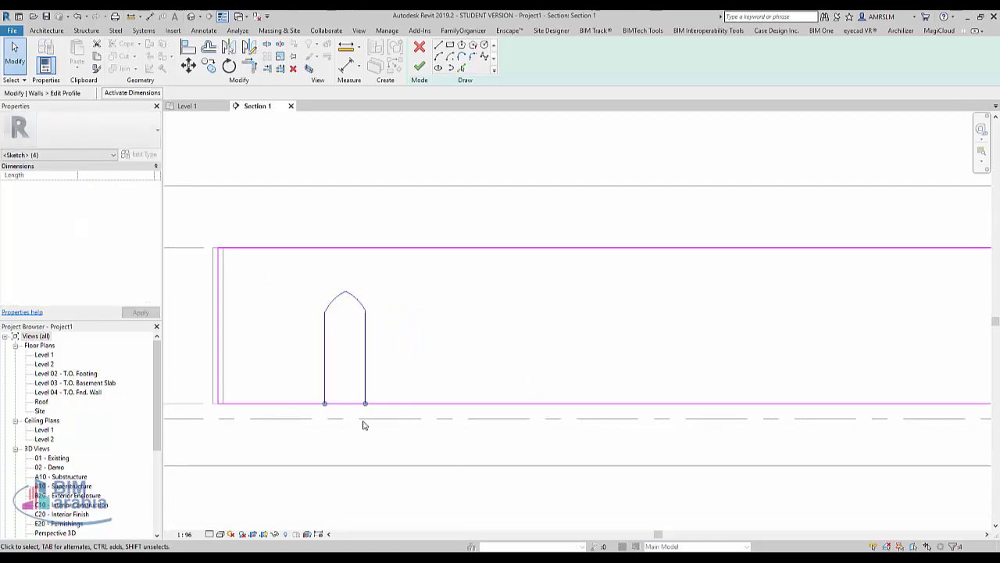
pyautogui.press('m')
pyautogui.press('v')
pyautogui.click(324, 438)
pyautogui.scroll(-2, 579, 435)
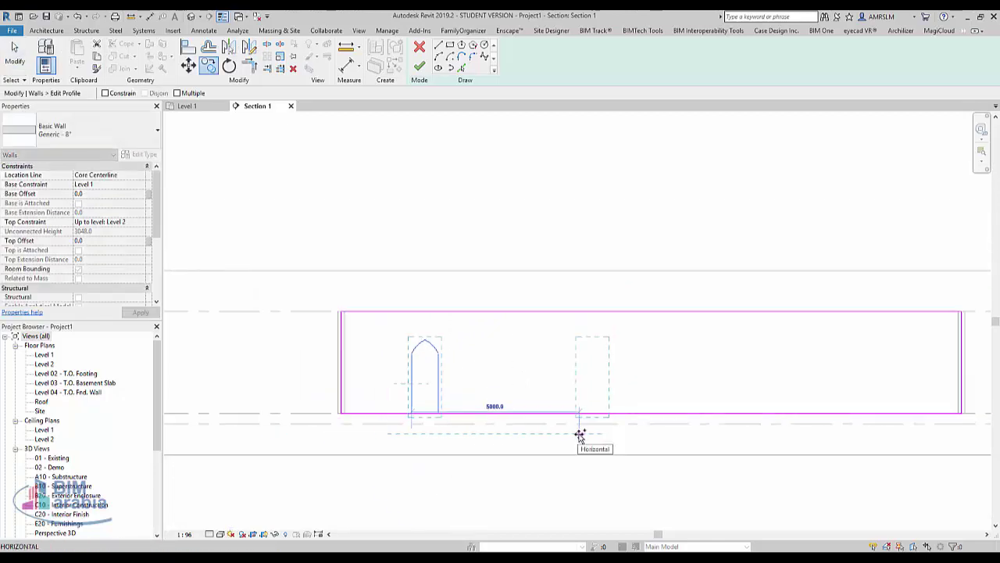
pyautogui.click(553, 435)
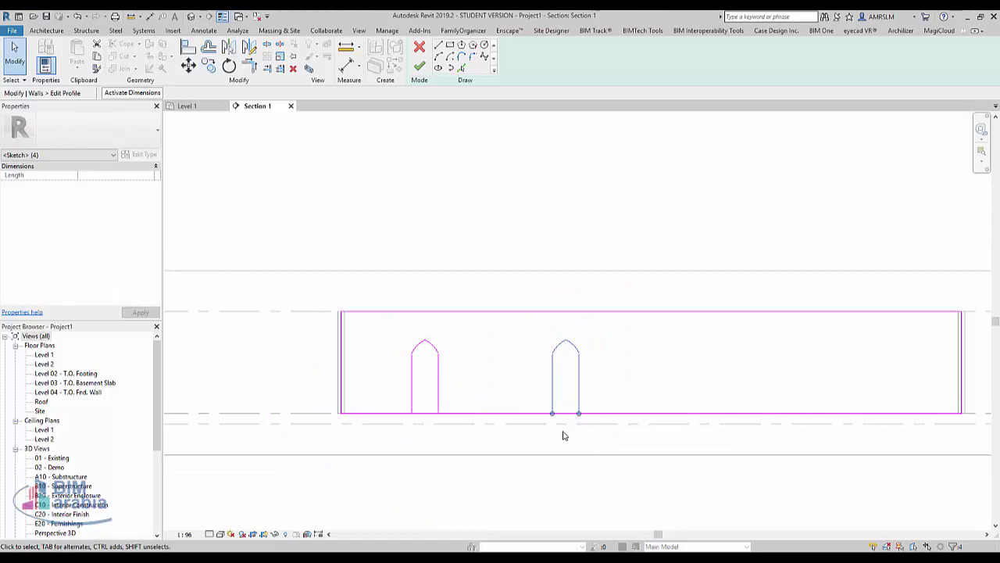
pyautogui.moveTo(520, 326); pyautogui.dragTo(618, 438)
pyautogui.press('Delete')
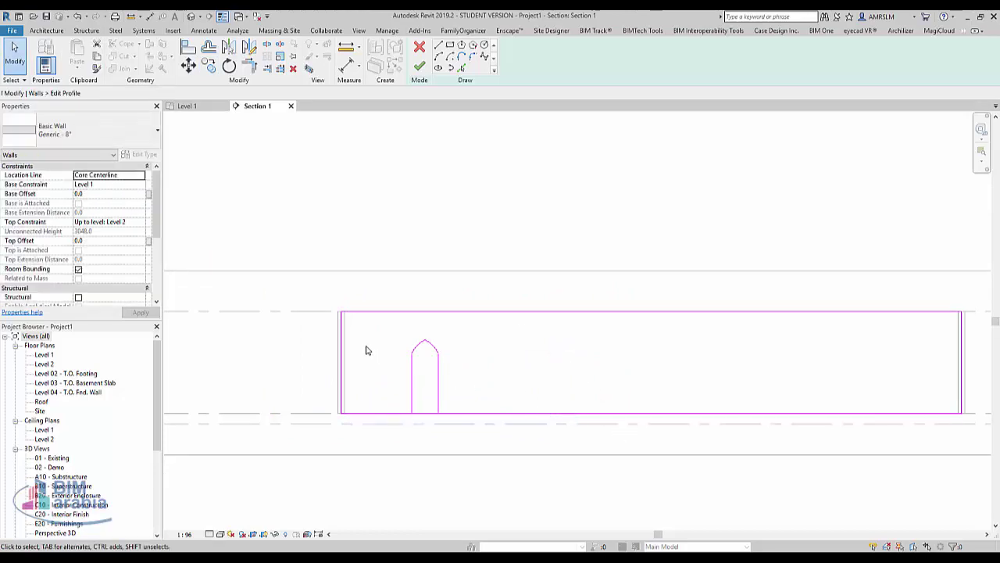
# Copy the arch twice more, each copy 2700 to the right
pyautogui.moveTo(378, 328); pyautogui.dragTo(488, 442)
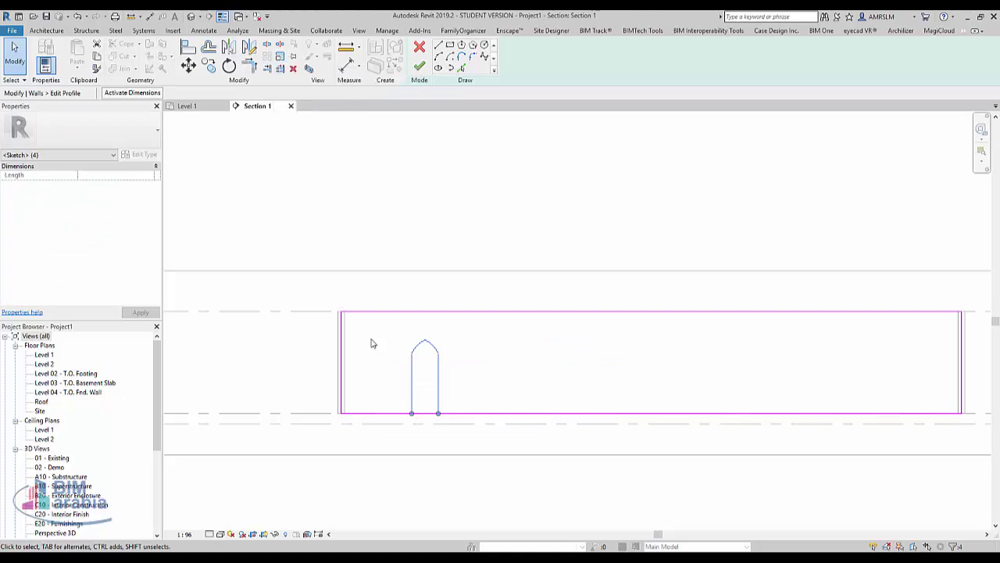
pyautogui.click(386, 441)
pyautogui.click(434, 358)
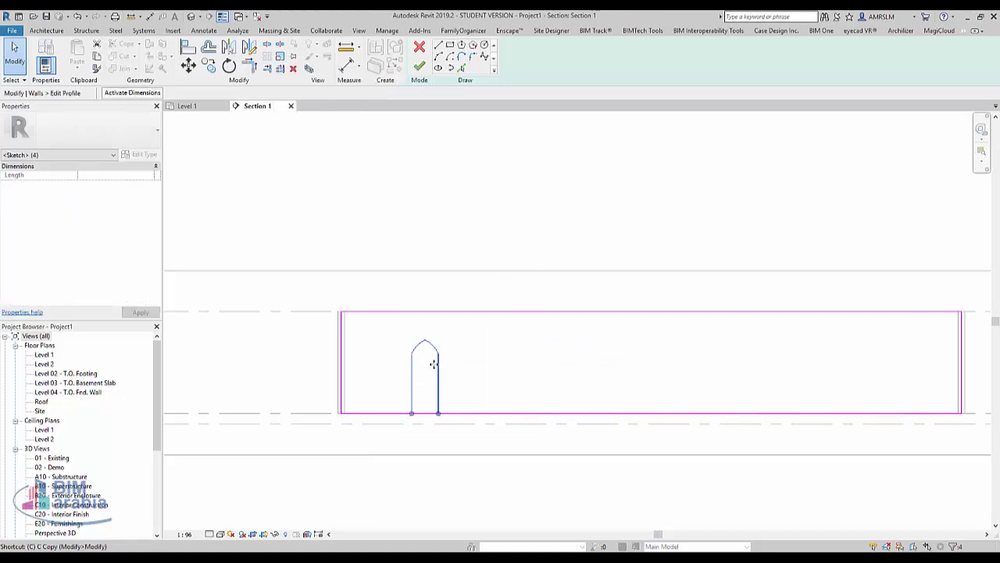
pyautogui.moveTo(432, 362); pyautogui.dragTo(473, 355)
pyautogui.press('c')
pyautogui.press('o')
pyautogui.click(455, 334)
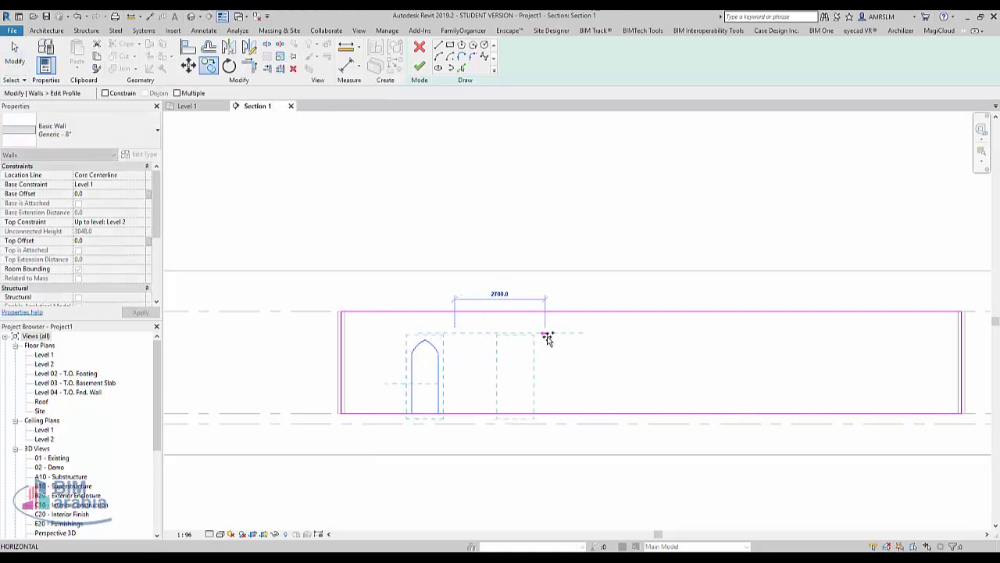
pyautogui.click(547, 338)
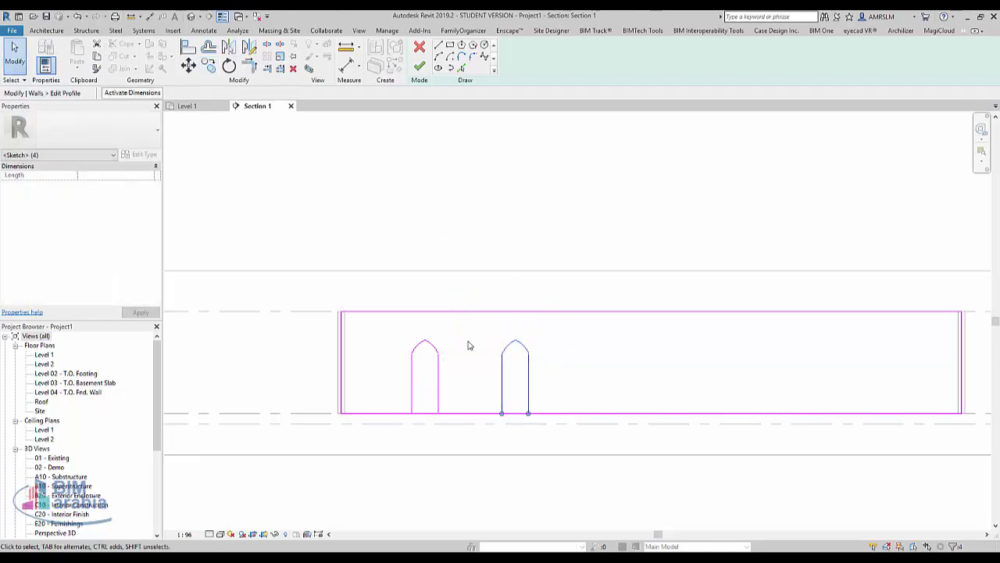
pyautogui.press('c')
pyautogui.press('o')
pyautogui.click(440, 387)
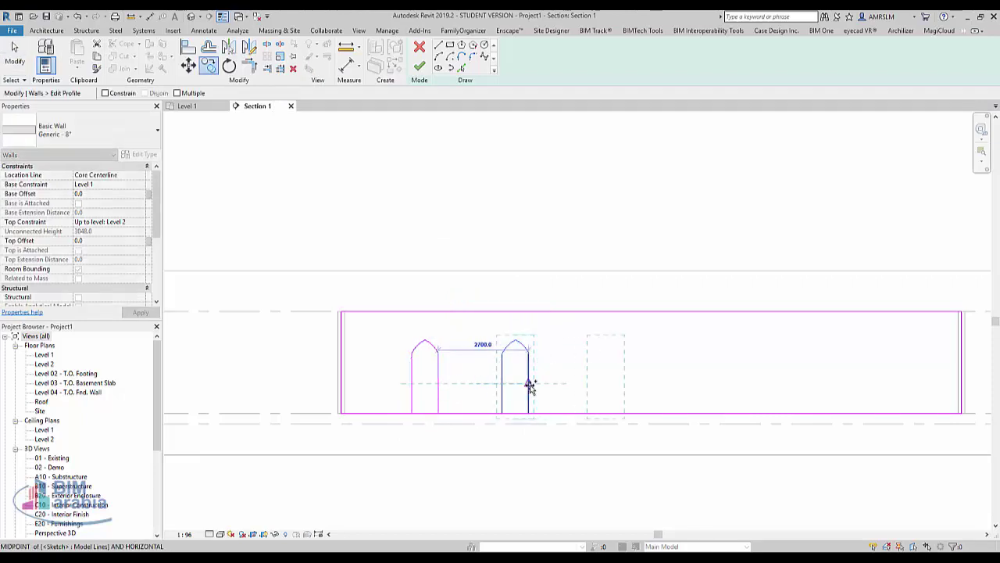
pyautogui.click(530, 385)
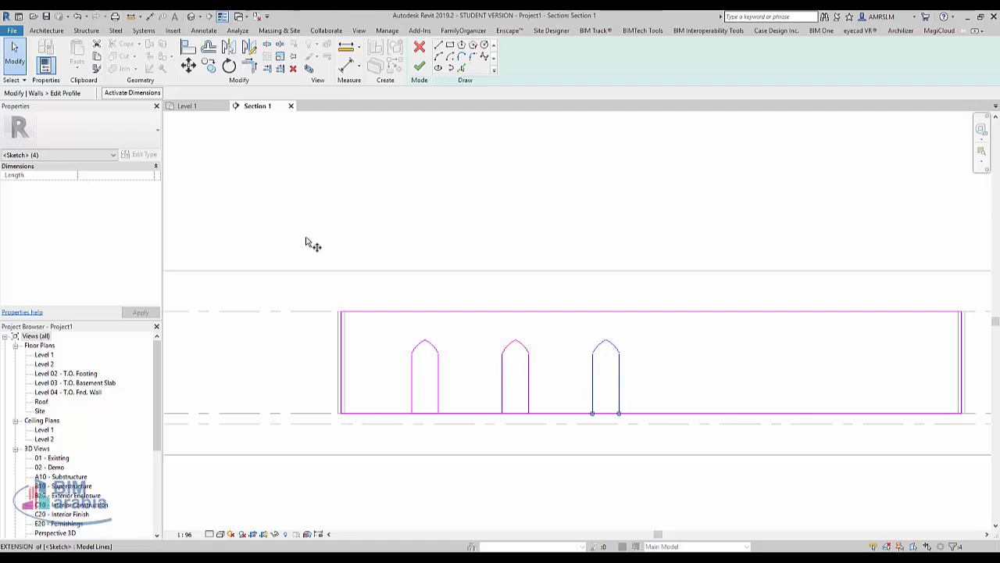
# Place the remaining arch copies toward the wall's right end, giving six arches
pyautogui.press('c')
pyautogui.press('o')
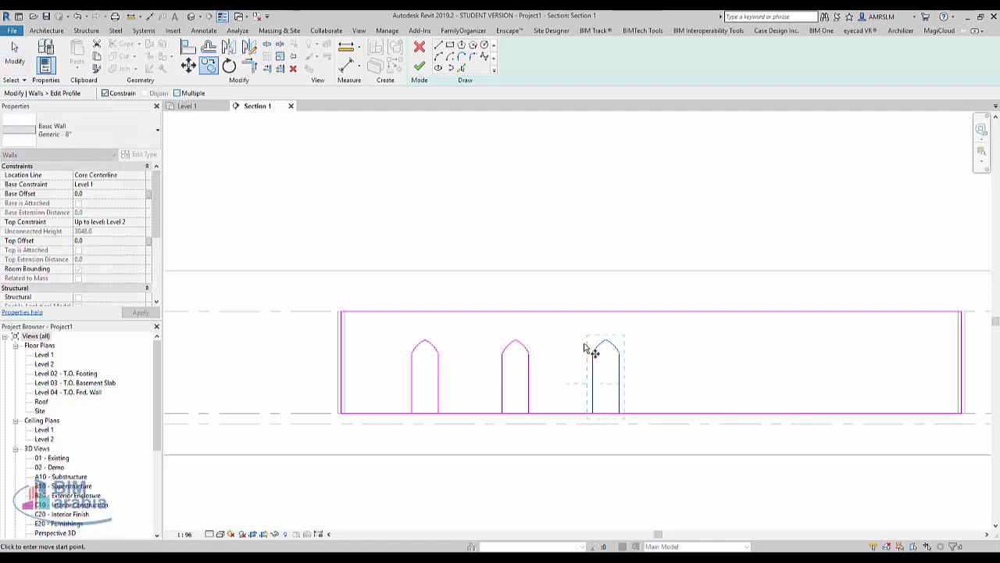
pyautogui.click(532, 393)
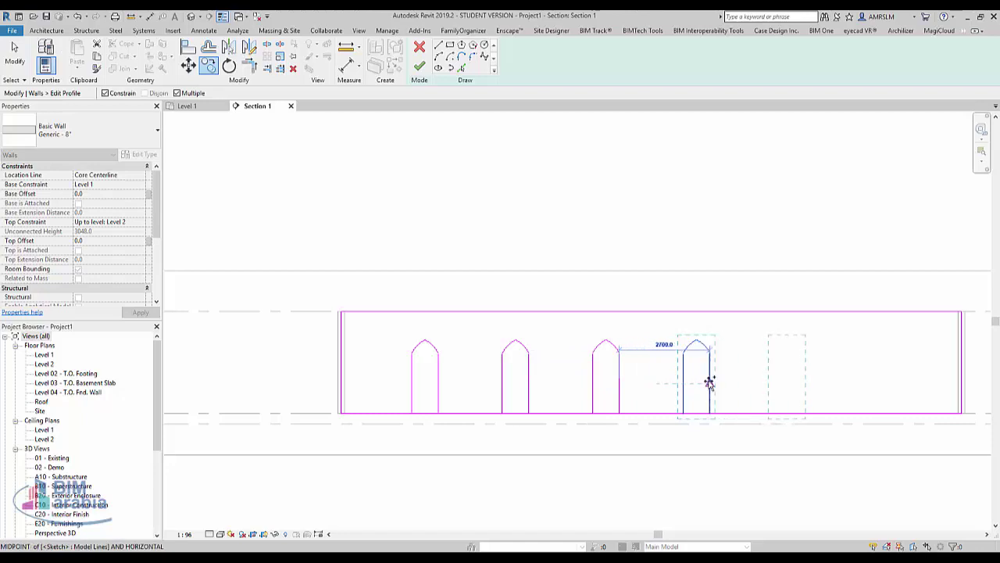
pyautogui.click(709, 383)
pyautogui.click(799, 383)
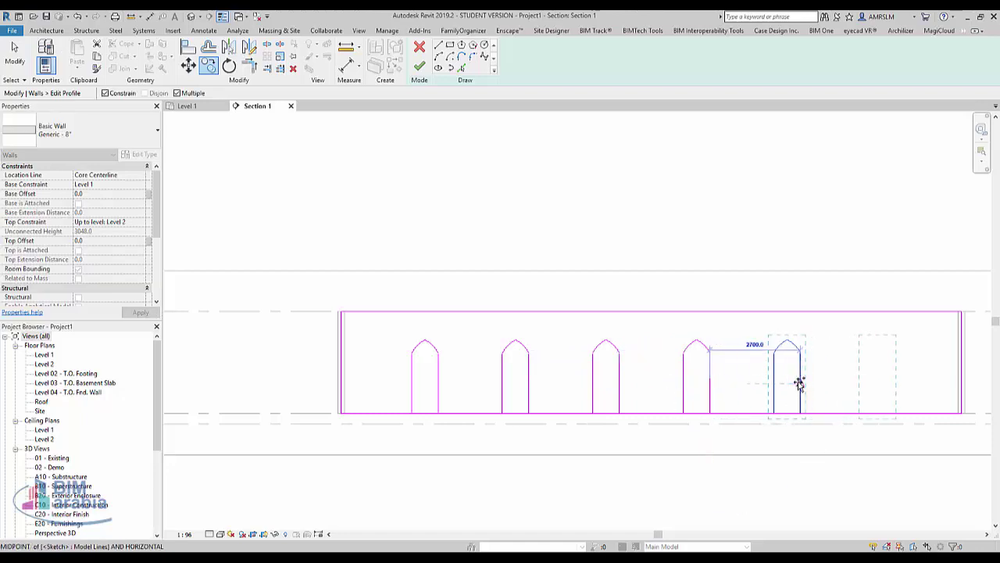
pyautogui.click(756, 385)
pyautogui.press('Escape')
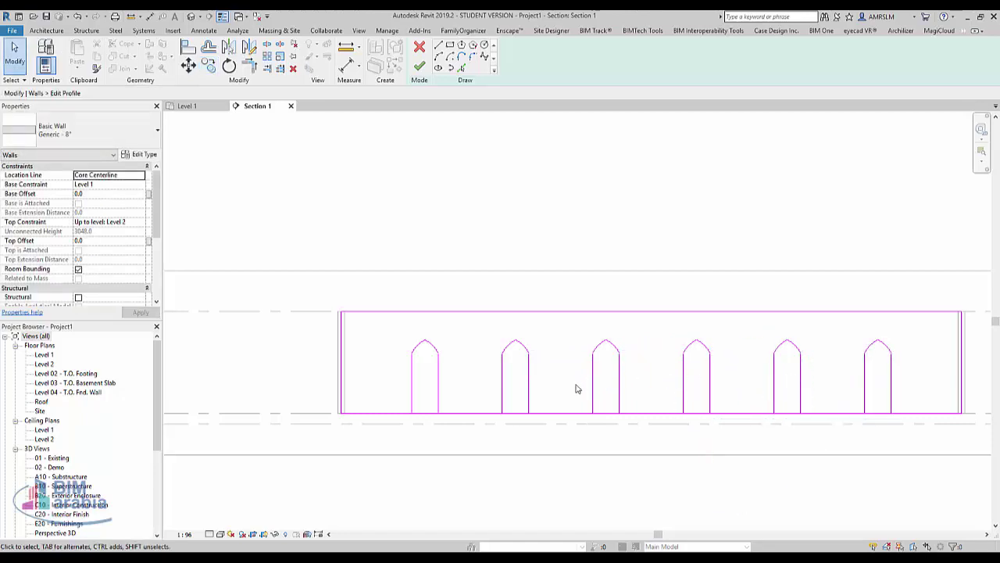
pyautogui.scroll(1, 397, 429)
# Attempt to finish the profile, then dismiss the intersect error and continue sketching
pyautogui.scroll(1, 440, 398)
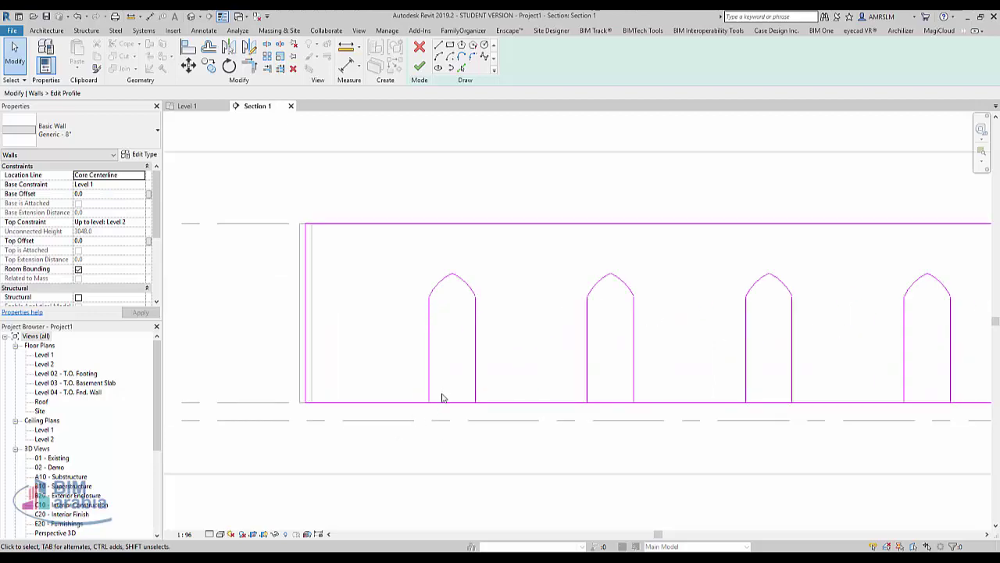
pyautogui.click(420, 69)
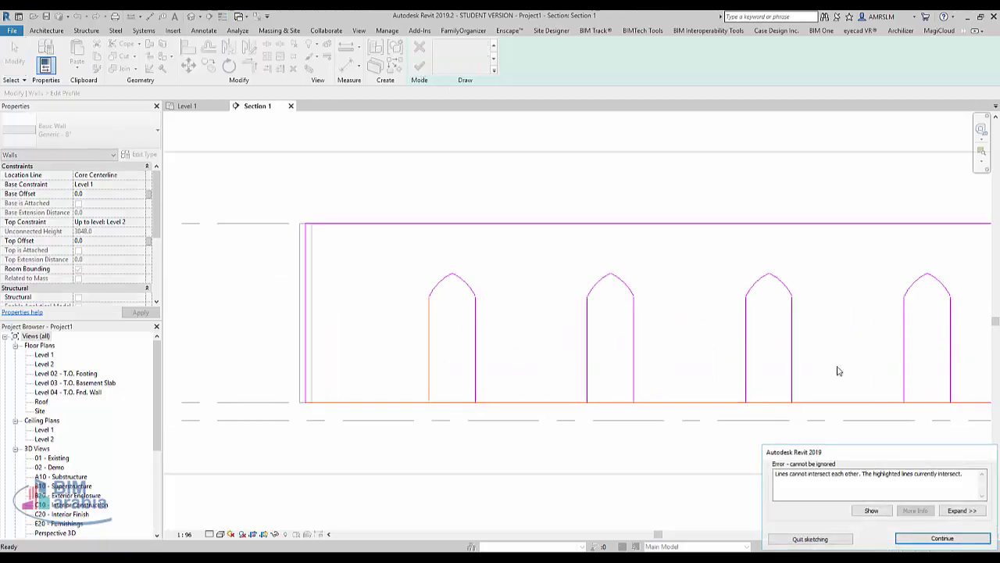
pyautogui.click(942, 539)
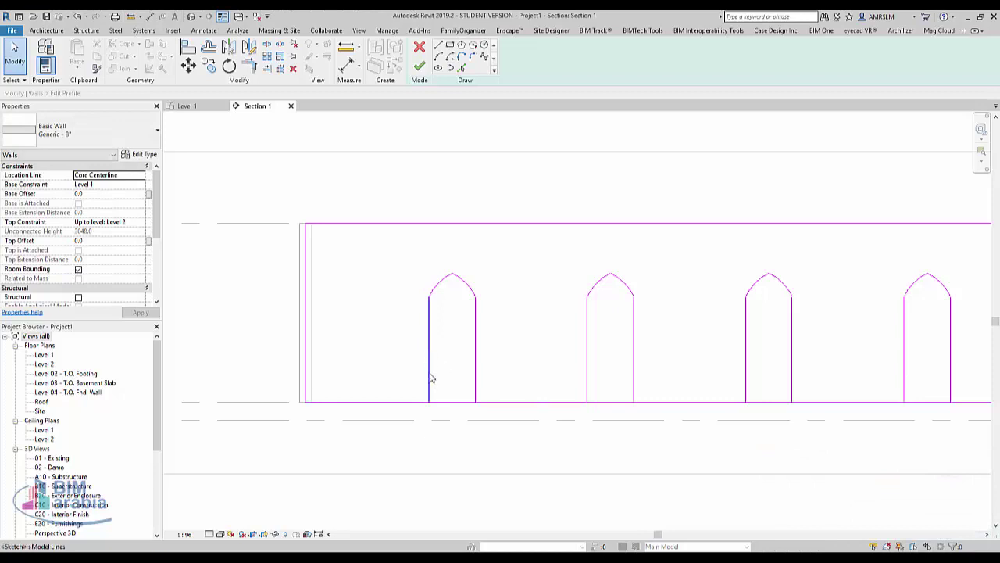
pyautogui.scroll(1, 448, 401)
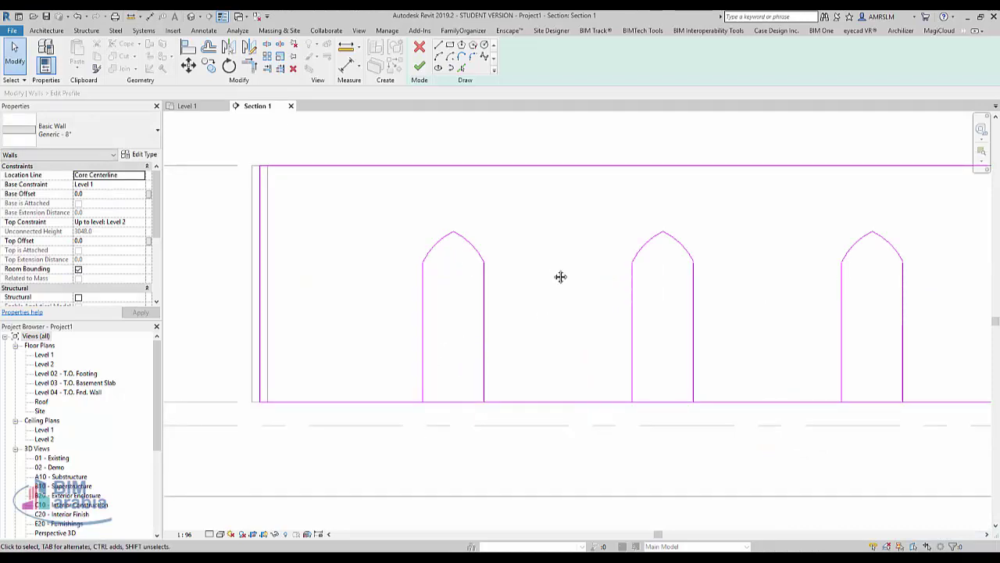
pyautogui.moveTo(623, 274); pyautogui.dragTo(448, 360, button='middle')
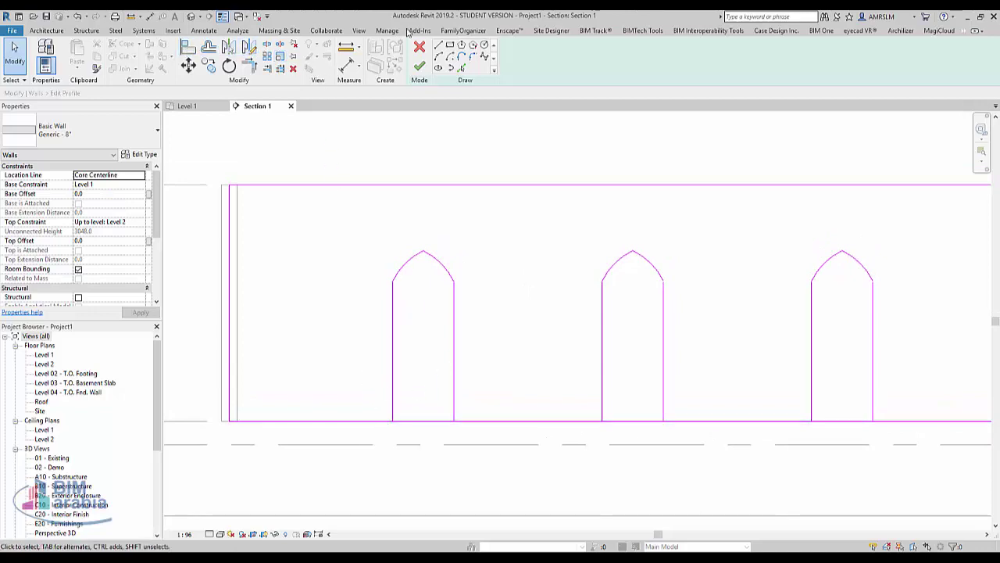
# Draw a line across the base of the first arch
pyautogui.click(438, 46)
pyautogui.scroll(2, 404, 383)
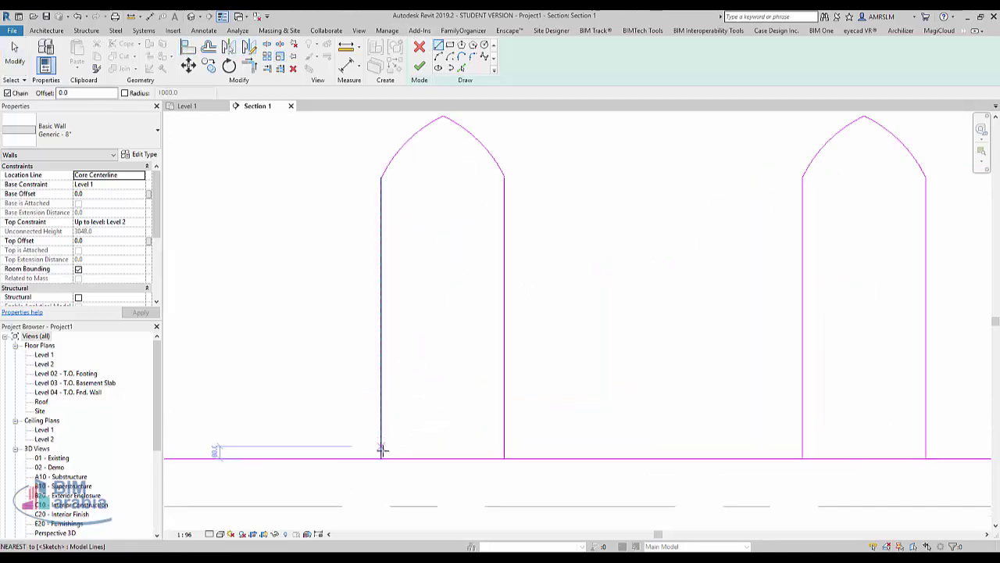
pyautogui.click(380, 456)
pyautogui.click(504, 458)
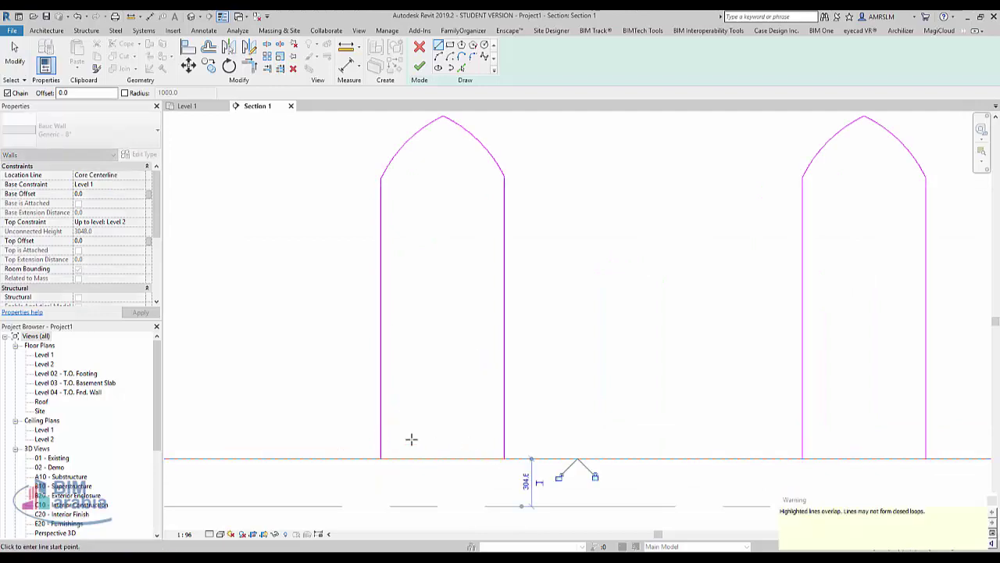
pyautogui.press('Escape')
pyautogui.press('Escape')
pyautogui.moveTo(300, 402); pyautogui.dragTo(547, 476)
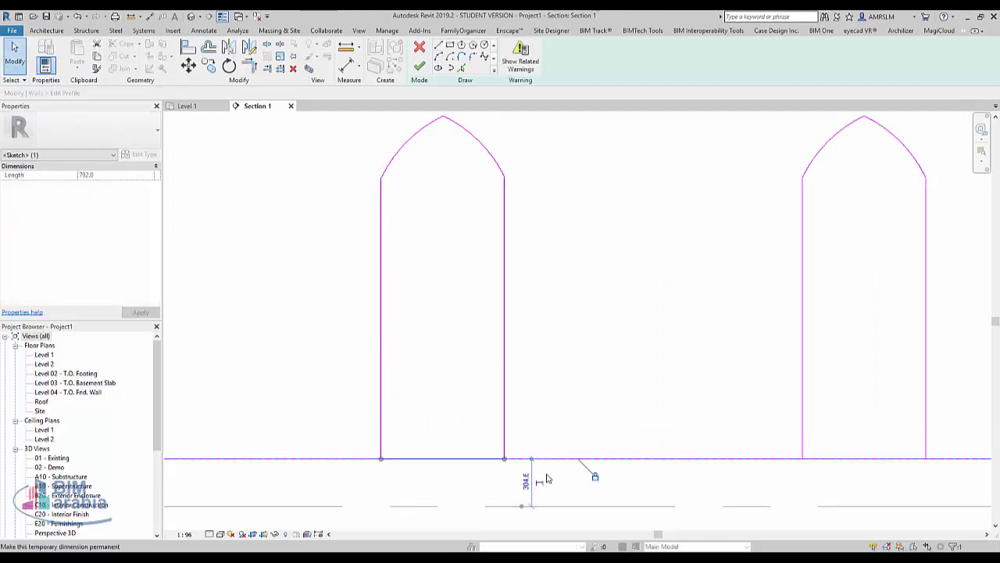
pyautogui.click(547, 478)
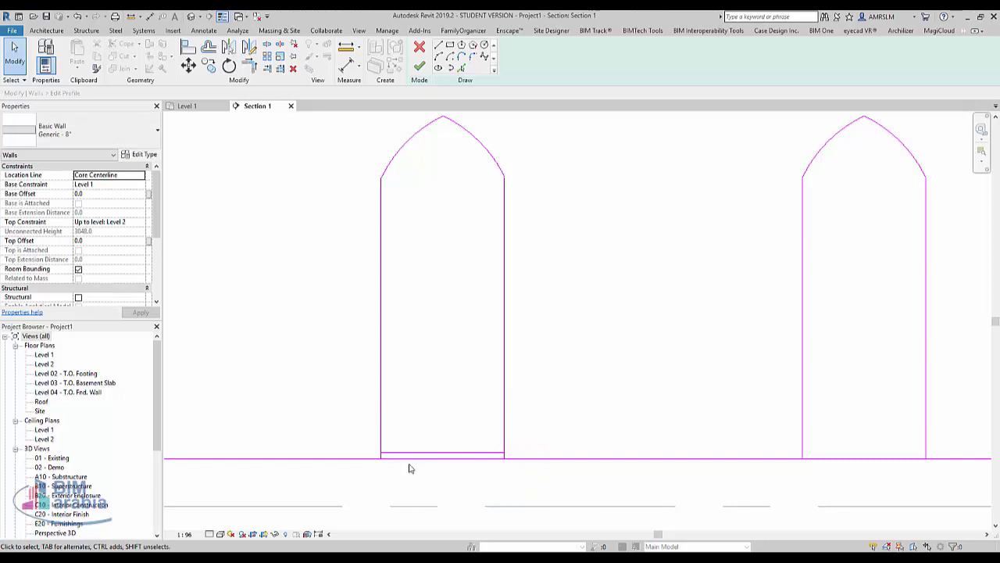
pyautogui.scroll(3, 408, 467)
# Trim/Extend to Corner both bottom corners of the first arch, then select its base line
pyautogui.press('t')
pyautogui.press('r')
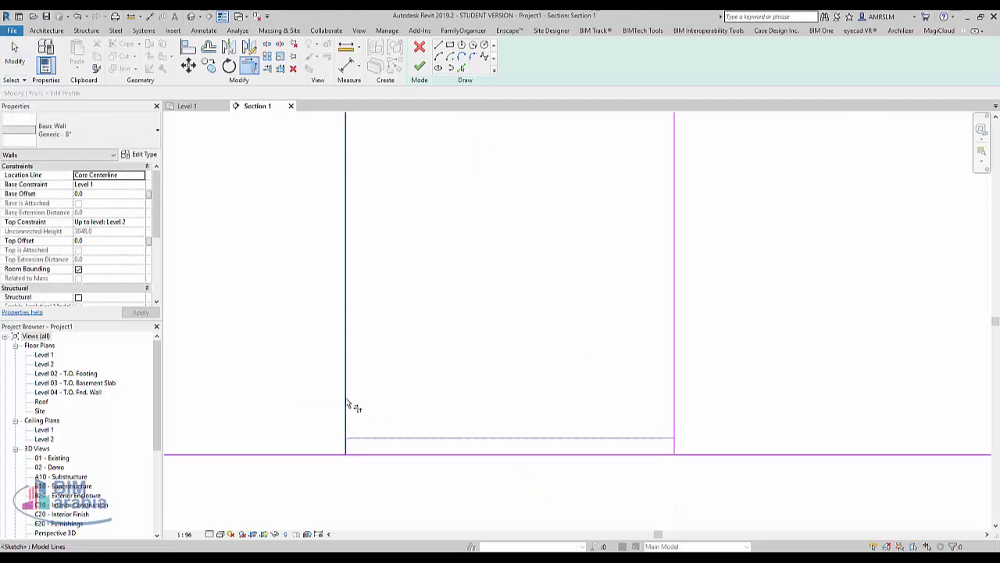
pyautogui.click(347, 404)
pyautogui.click(623, 440)
pyautogui.click(675, 384)
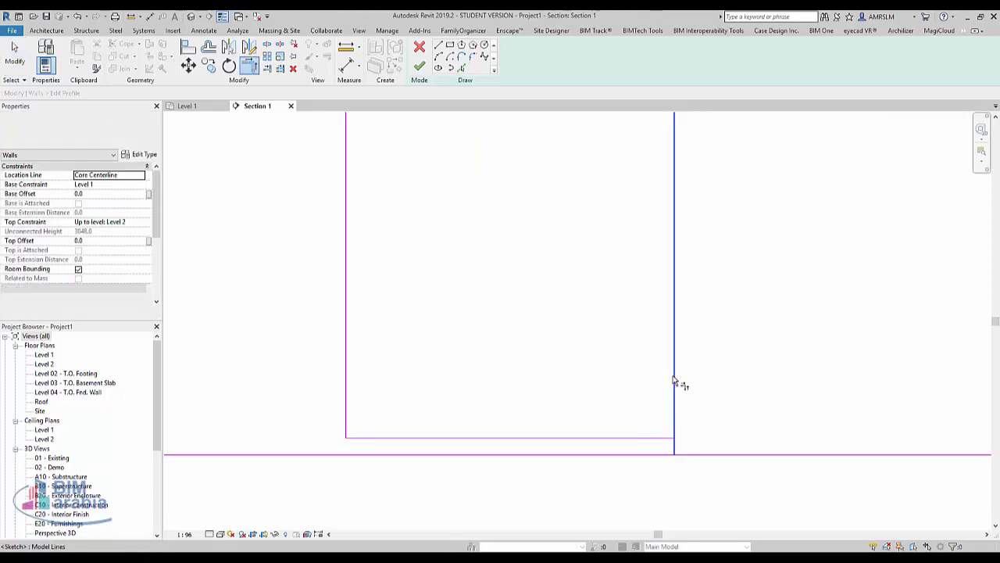
pyautogui.click(641, 439)
pyautogui.scroll(-2, 468, 420)
pyautogui.scroll(-3, 468, 415)
pyautogui.press('Escape')
pyautogui.press('Escape')
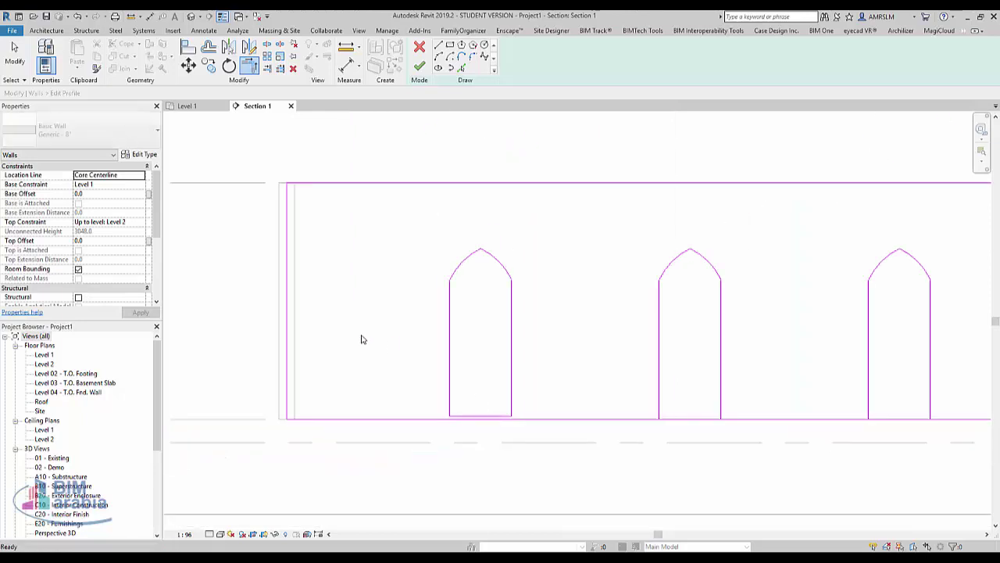
pyautogui.scroll(-1, 360, 339)
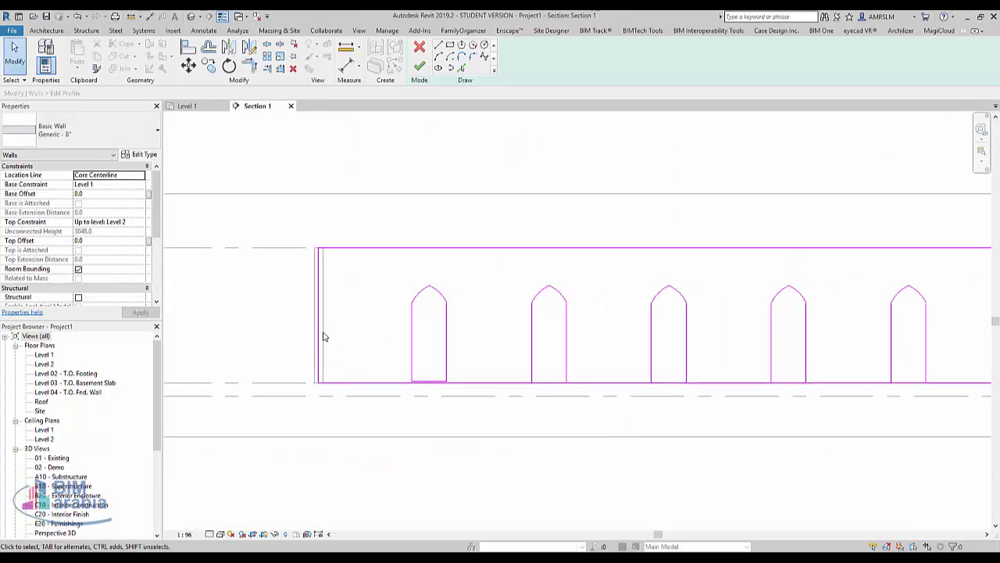
pyautogui.scroll(2, 442, 381)
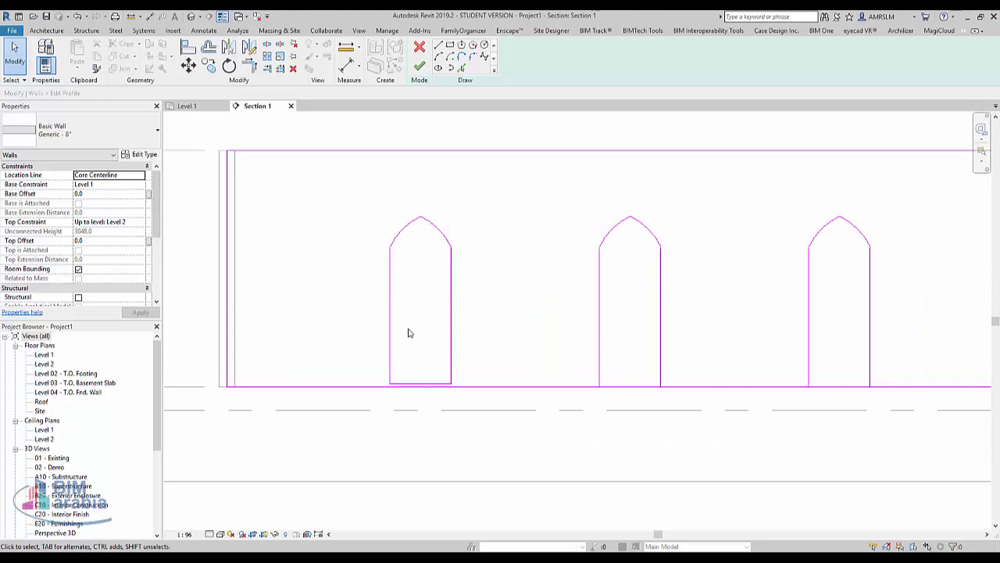
pyautogui.scroll(2, 400, 369)
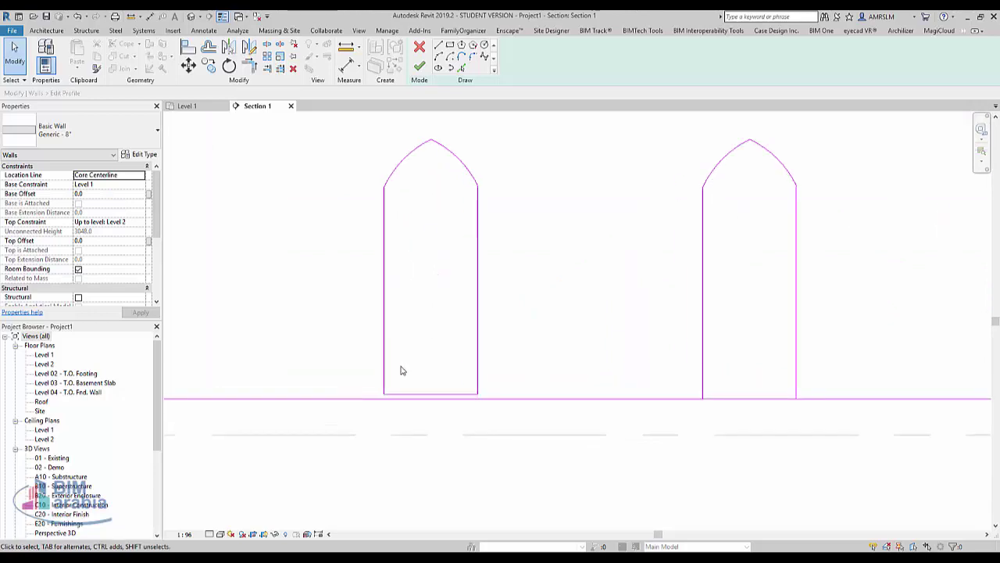
pyautogui.scroll(-2, 415, 426)
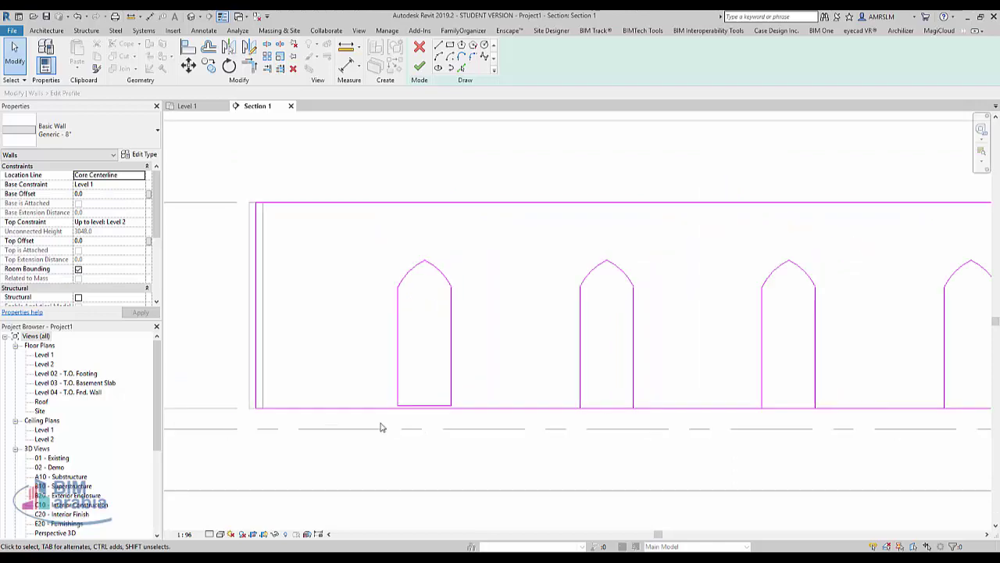
pyautogui.moveTo(364, 444); pyautogui.dragTo(482, 387)
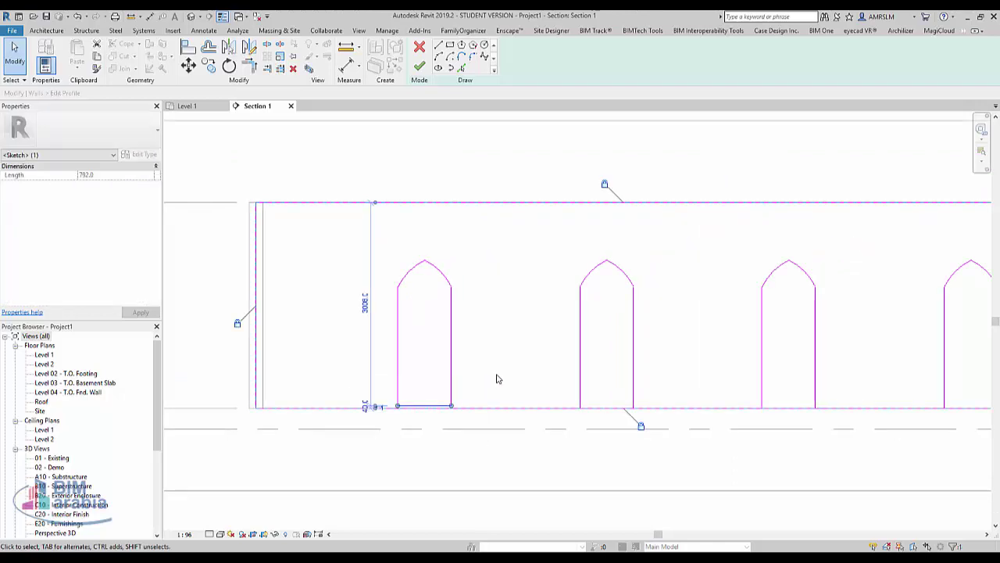
# Delete the first arch's base line and split the wall's bottom edge at all six arches
pyautogui.press('Delete')
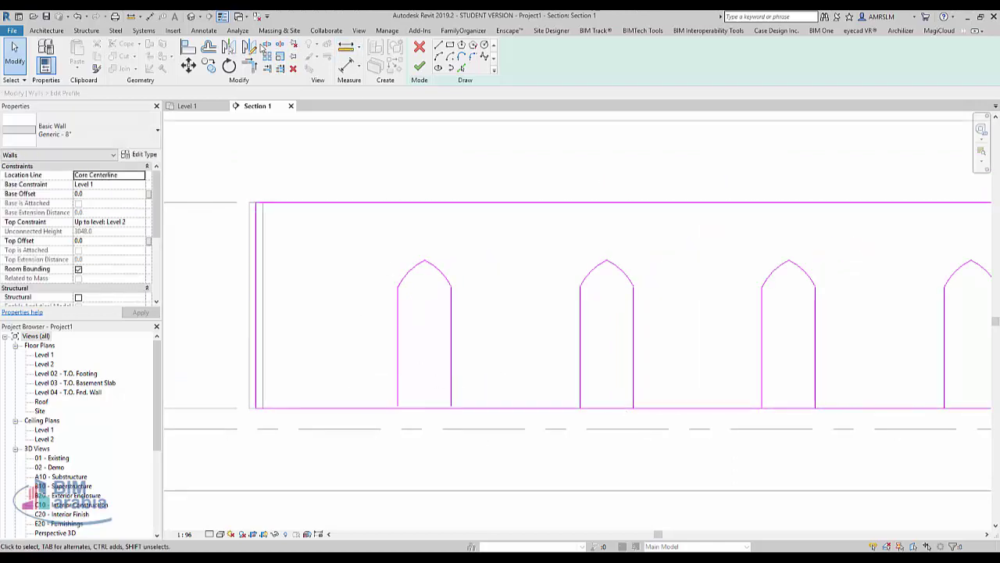
pyautogui.click(266, 46)
pyautogui.scroll(-2, 425, 408)
pyautogui.click(422, 410)
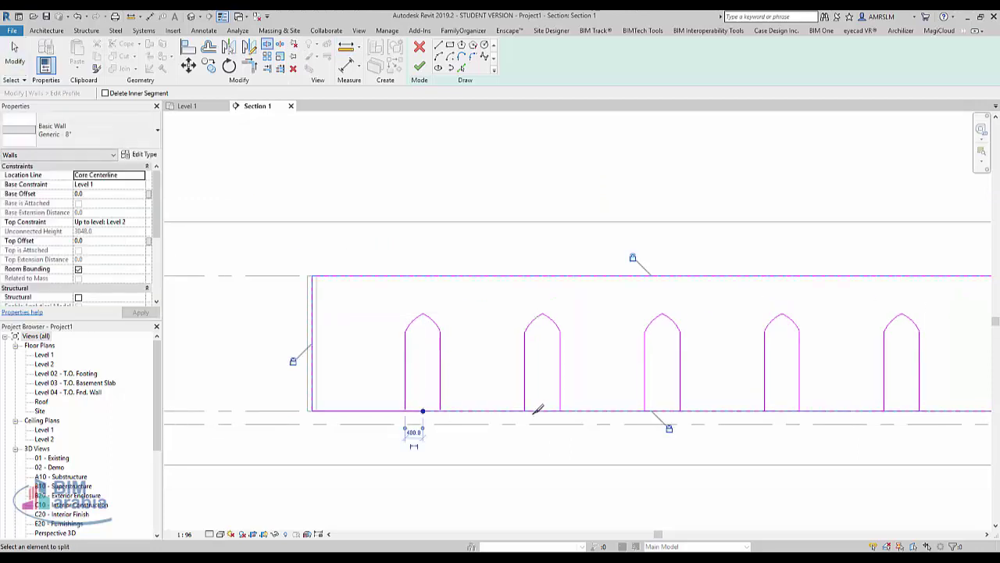
pyautogui.click(542, 410)
pyautogui.click(663, 410)
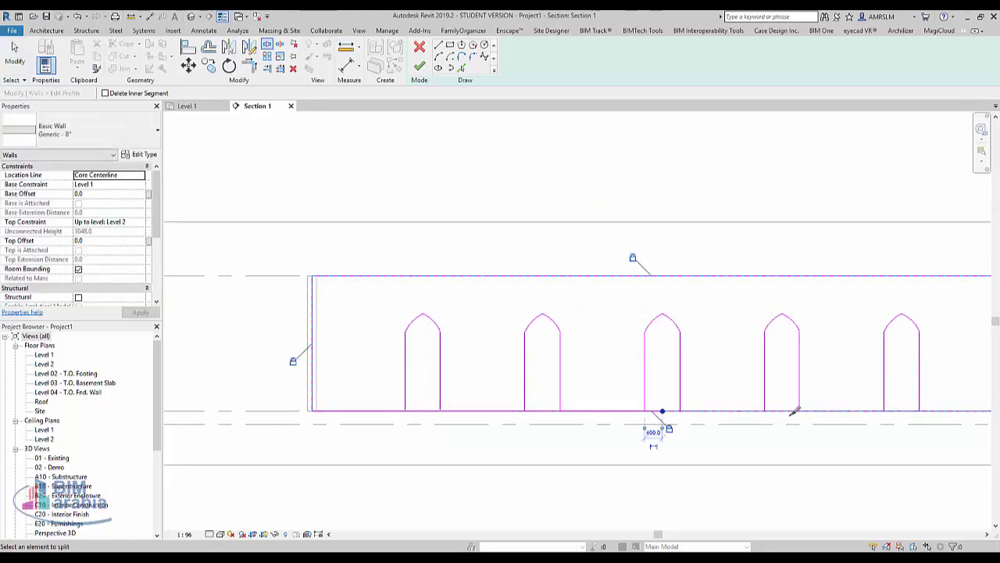
pyautogui.click(786, 410)
pyautogui.moveTo(893, 456); pyautogui.dragTo(683, 484, button='middle')
pyautogui.click(681, 426)
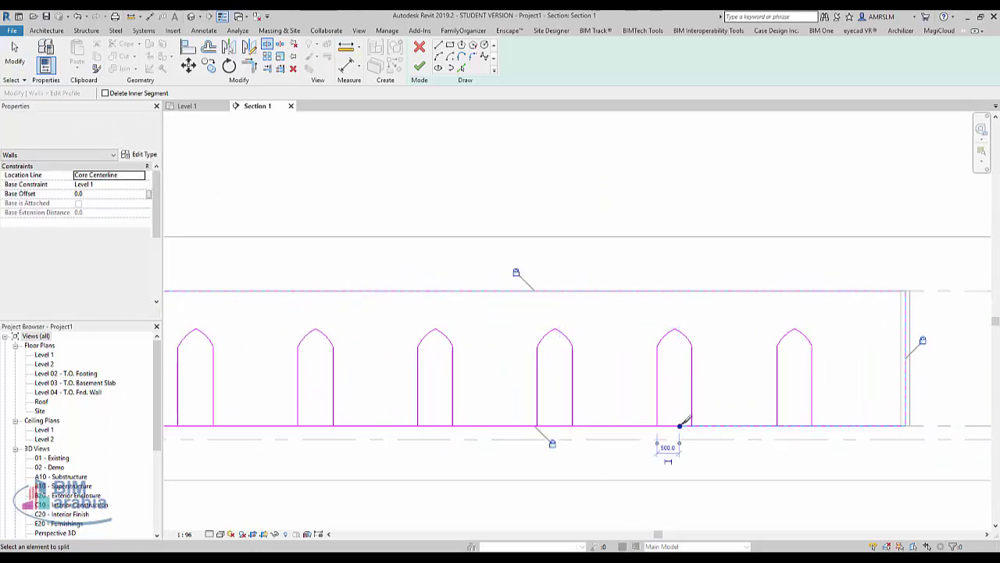
pyautogui.click(795, 426)
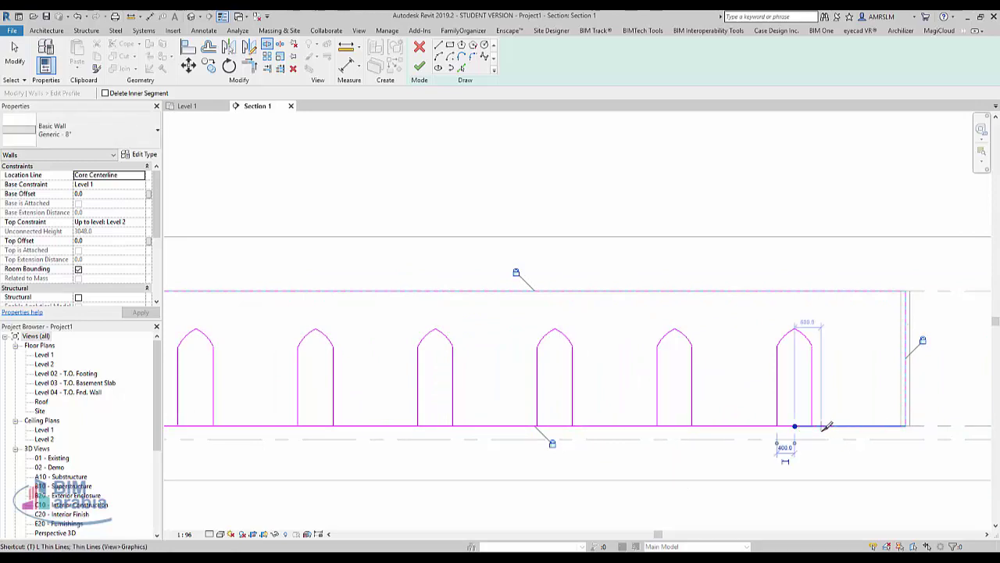
# Trim the first arch's sides and the bottom edge into clean corners
pyautogui.press('t')
pyautogui.press('r')
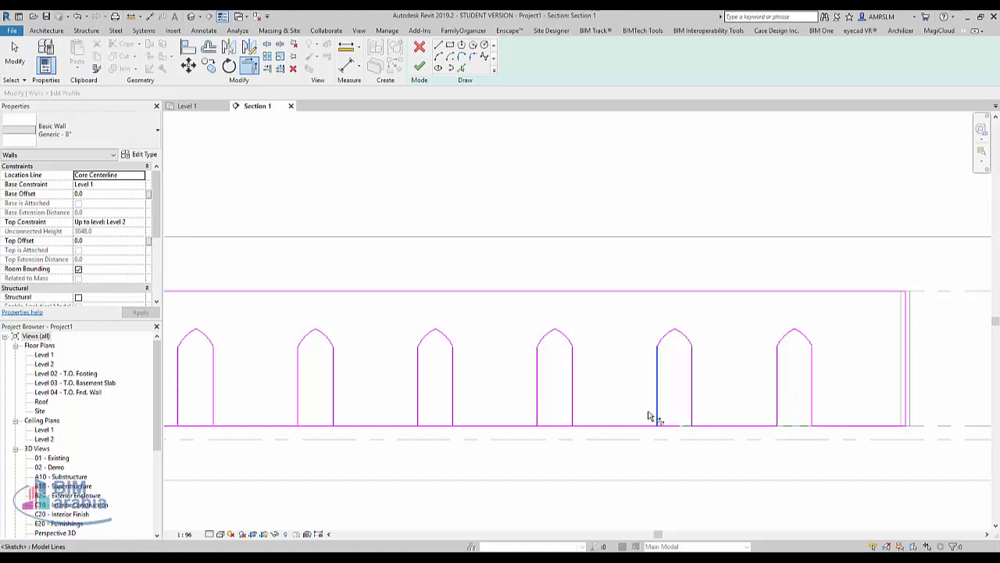
pyautogui.click(541, 411)
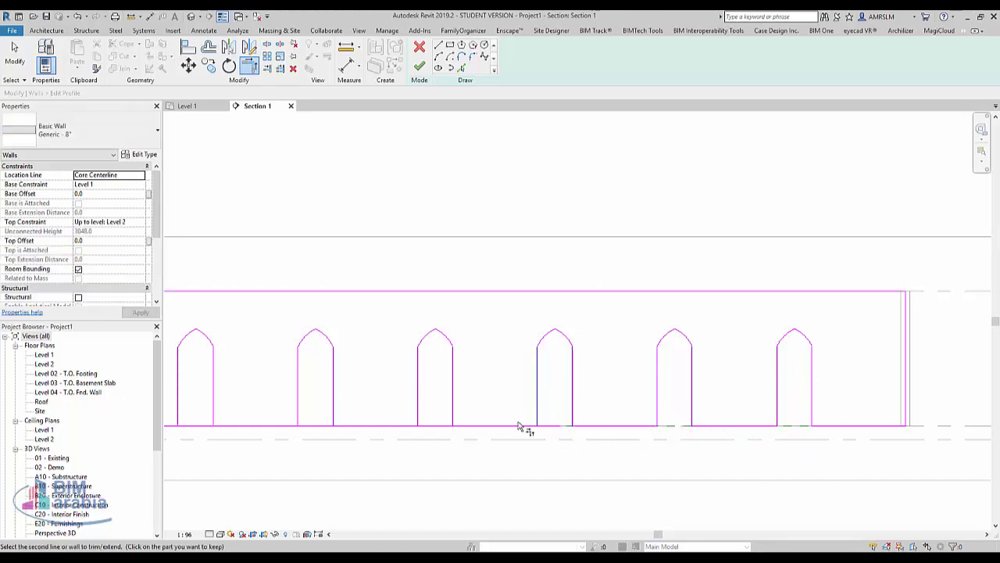
pyautogui.moveTo(375, 432); pyautogui.dragTo(637, 398, button='middle')
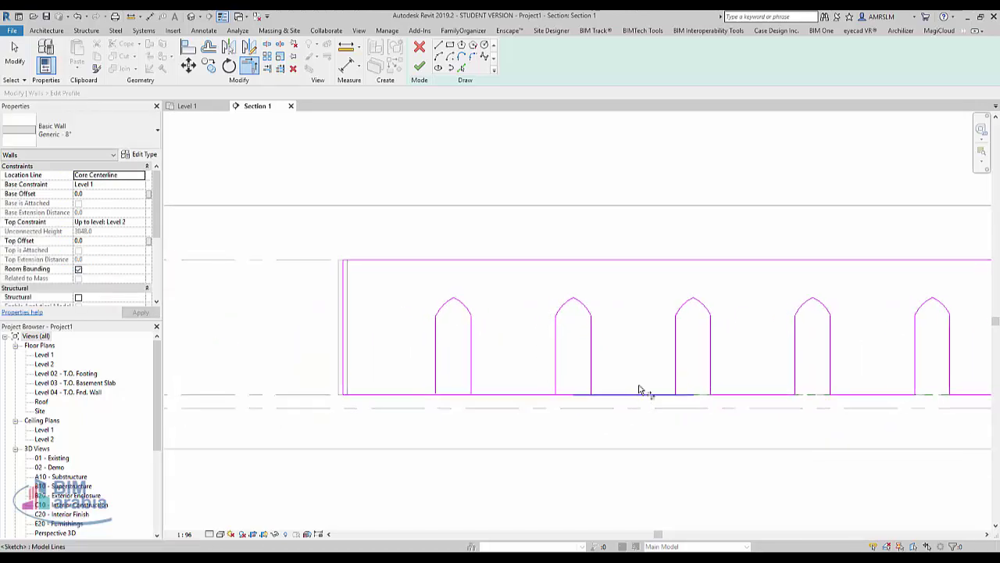
pyautogui.click(591, 375)
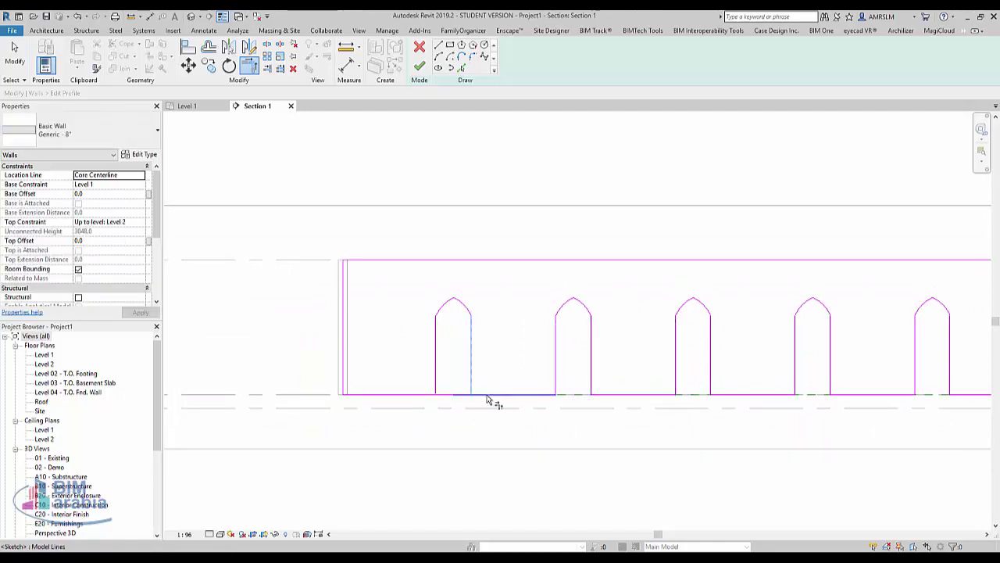
pyautogui.click(435, 384)
pyautogui.click(418, 396)
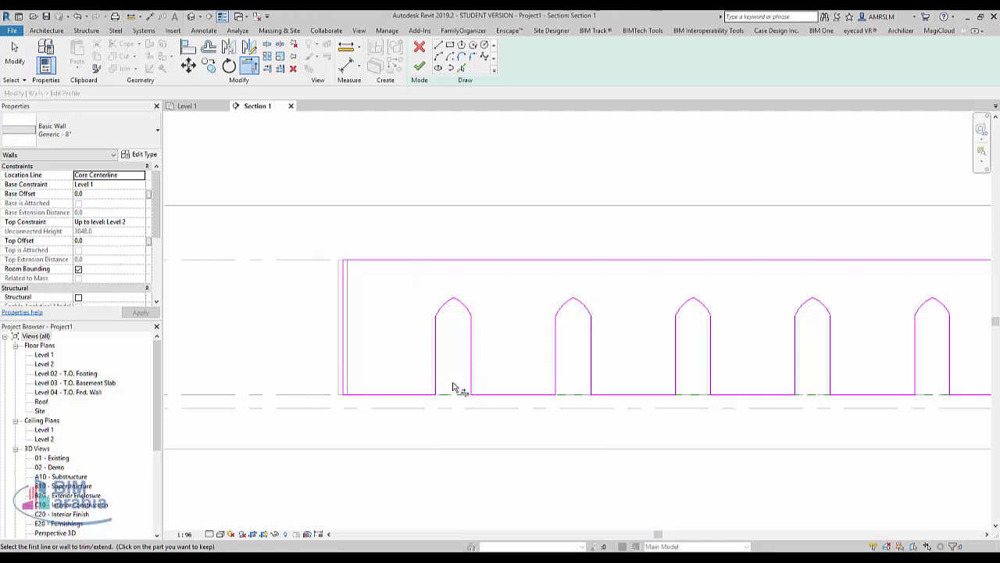
pyautogui.scroll(-2, 454, 389)
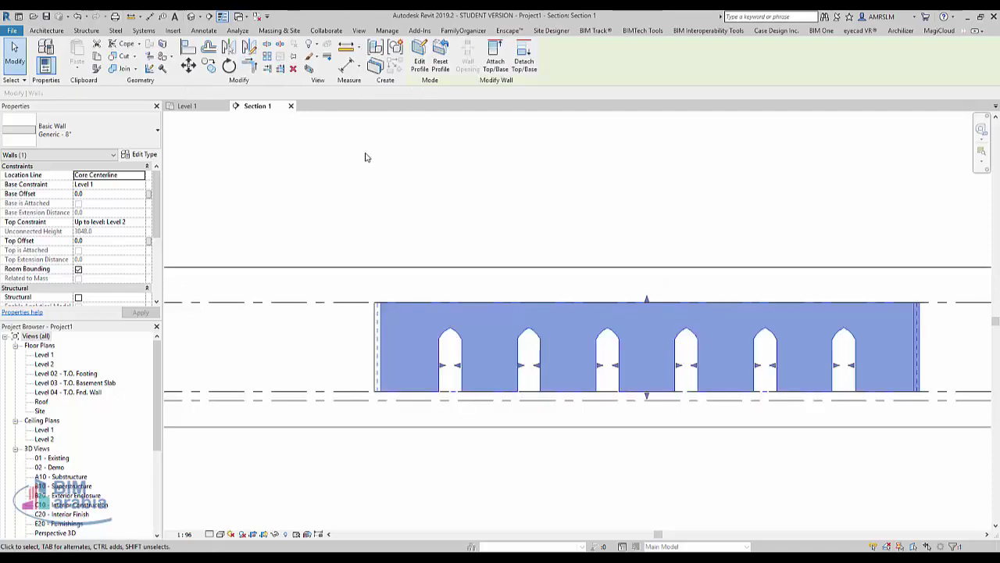
pyautogui.click(195, 18)
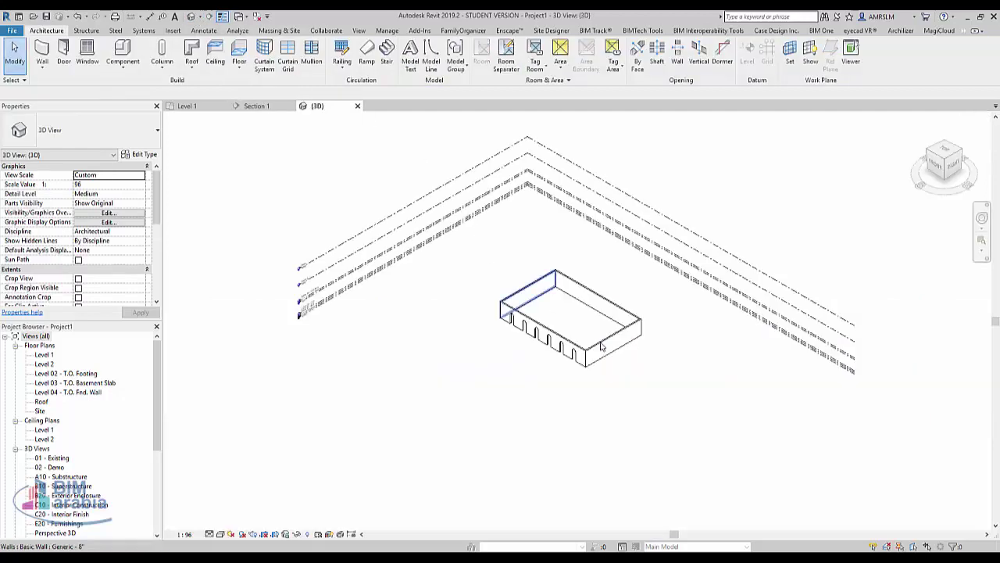
pyautogui.scroll(3, 551, 373)
pyautogui.scroll(2, 551, 373)
pyautogui.scroll(-3, 380, 398)
pyautogui.scroll(3, 352, 261)
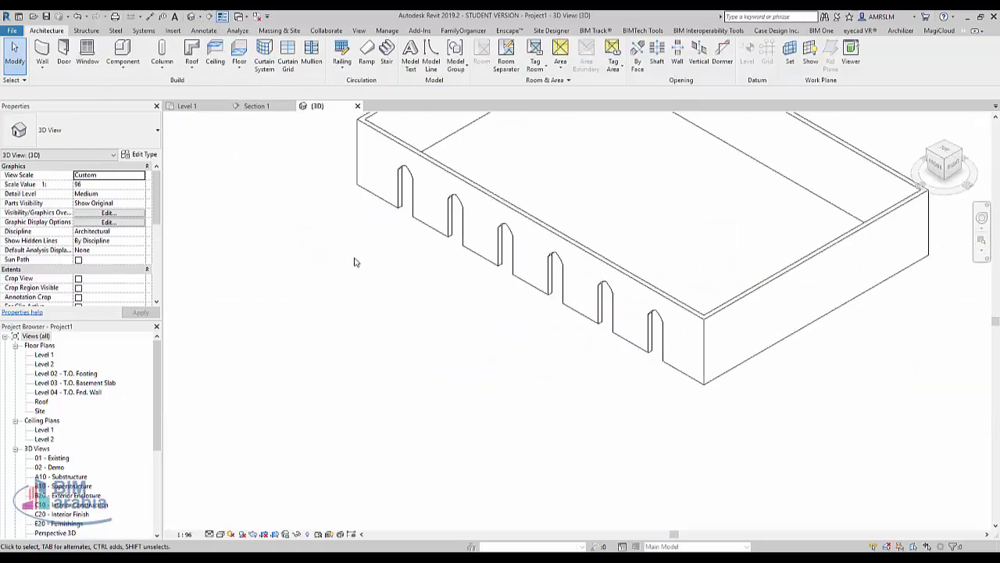
pyautogui.hotkey('ctrl', 'Tab')
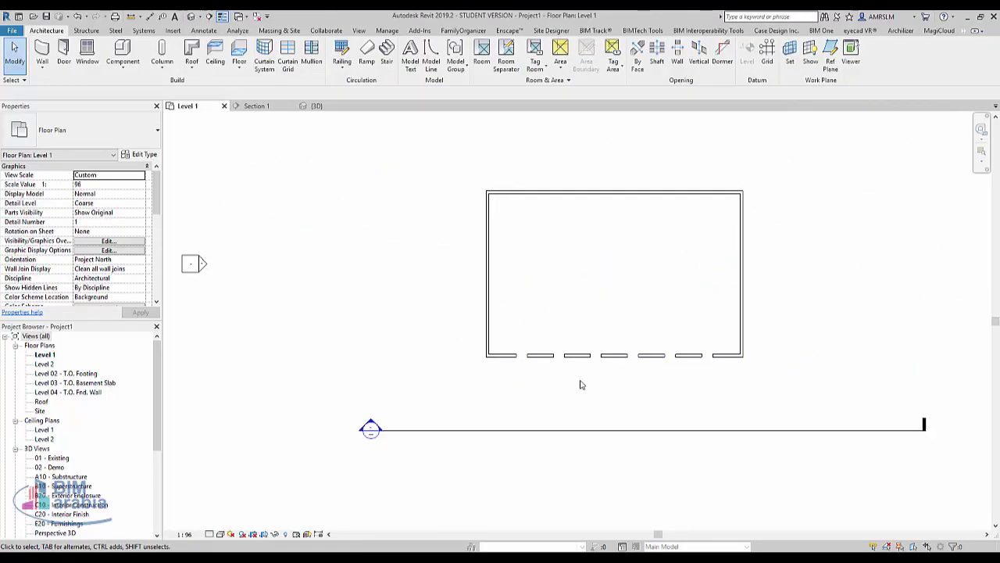
pyautogui.hotkey('ctrl', 'Tab')
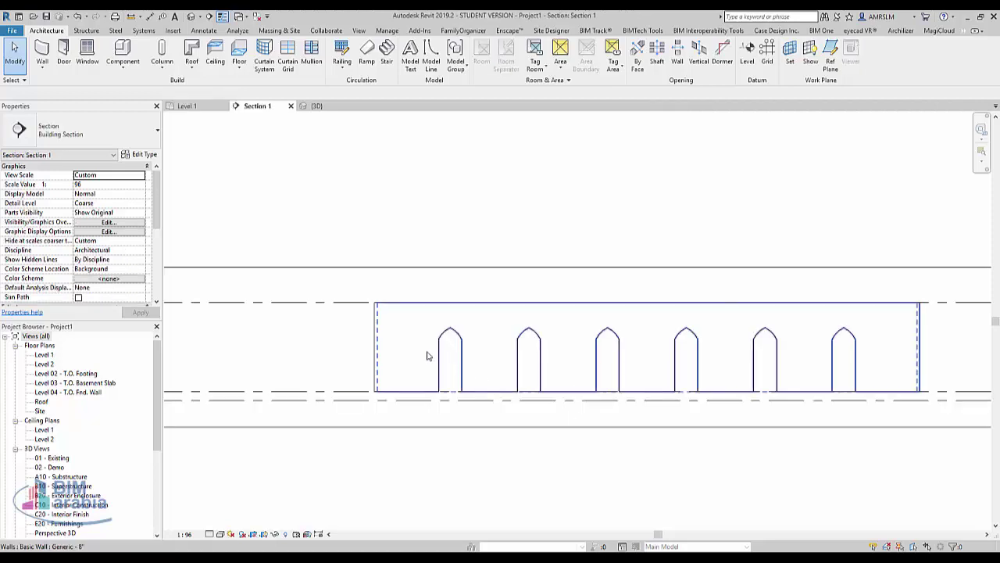
# Create a Model In-Place element in the Walls category, keeping the name Walls 1
pyautogui.moveTo(524, 278); pyautogui.dragTo(371, 238, button='middle')
pyautogui.click(122, 62)
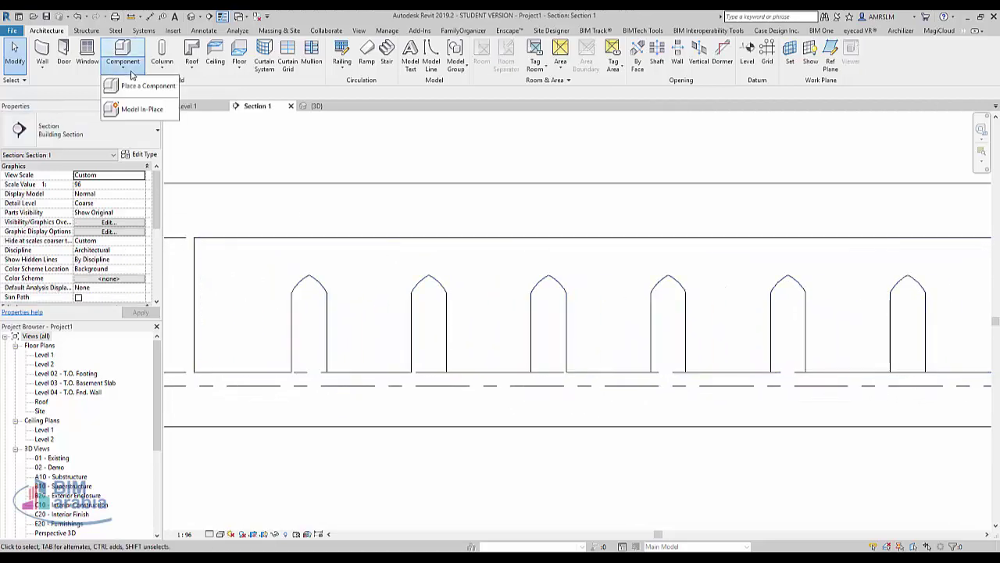
pyautogui.click(142, 110)
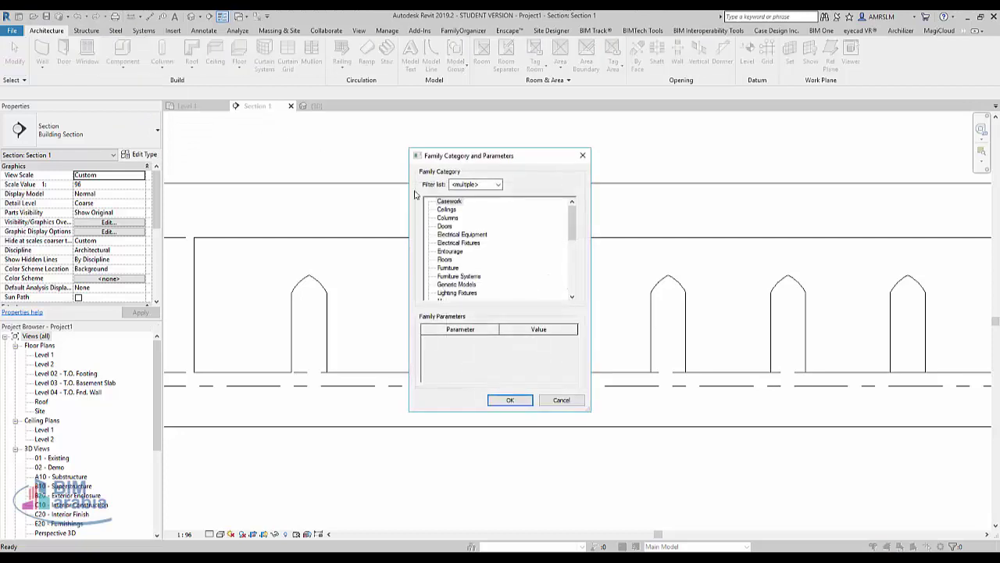
pyautogui.press('w')
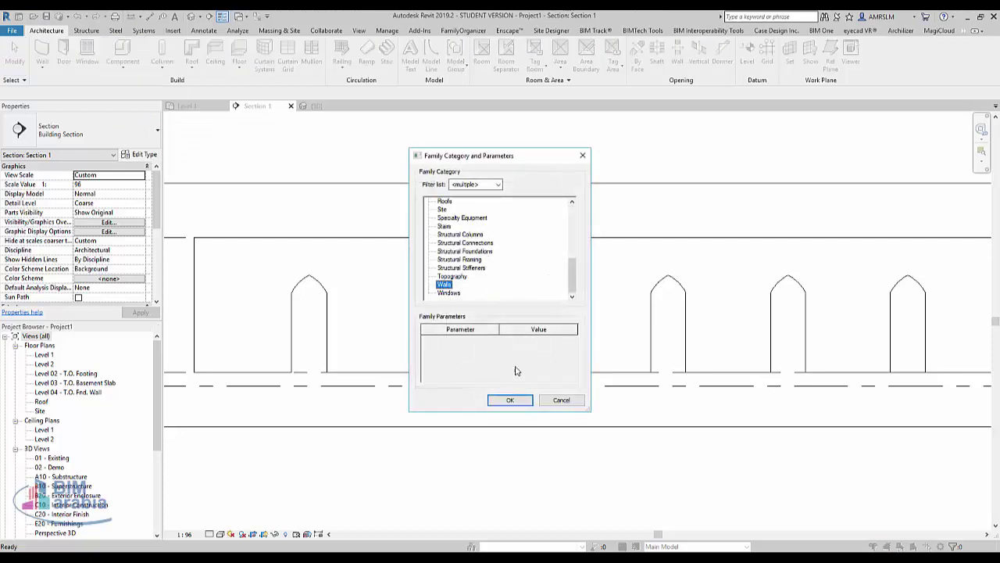
pyautogui.click(510, 400)
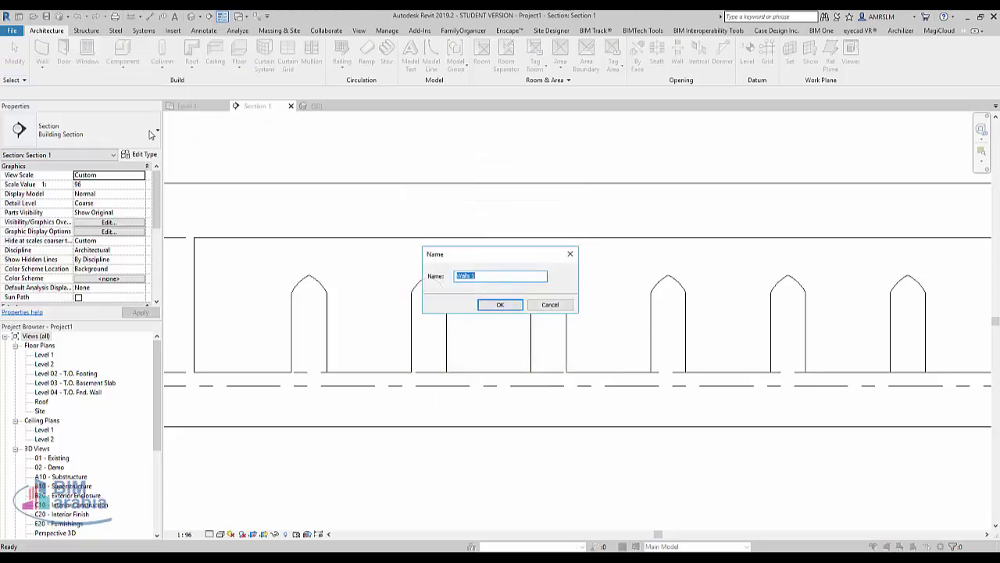
pyautogui.click(498, 305)
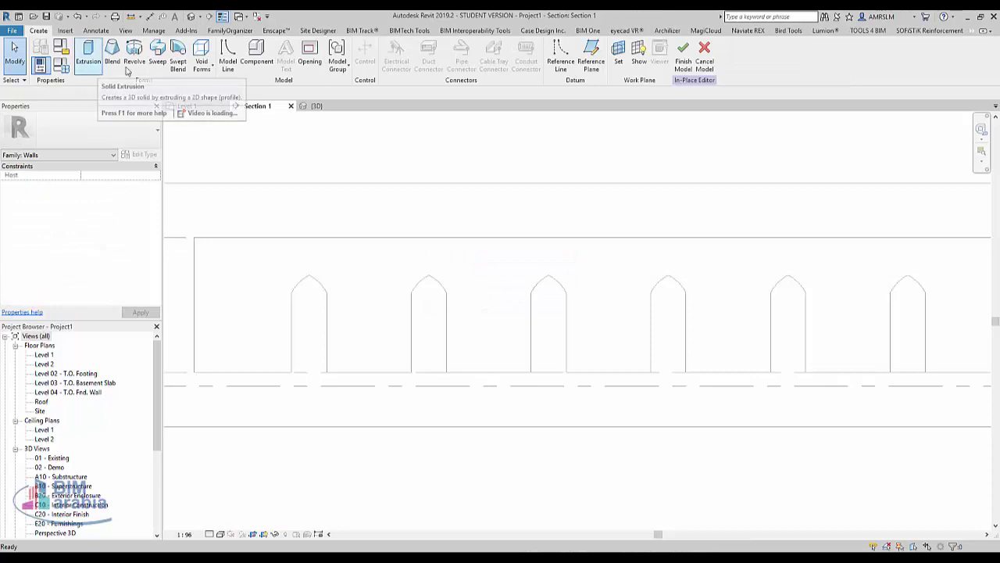
# Pick the arched wall as the work plane and begin a solid Sweep
pyautogui.click(619, 68)
pyautogui.click(456, 344)
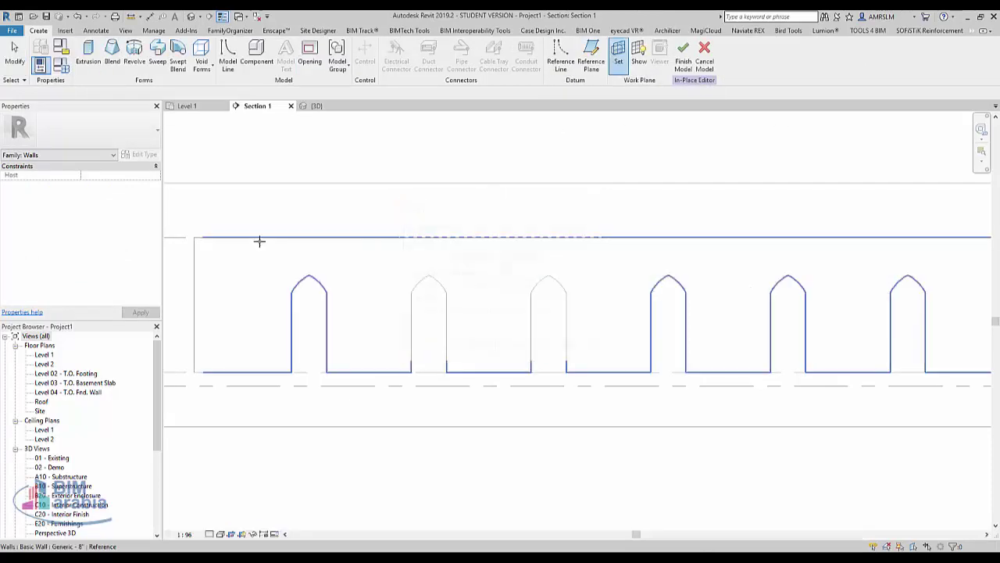
pyautogui.click(268, 258)
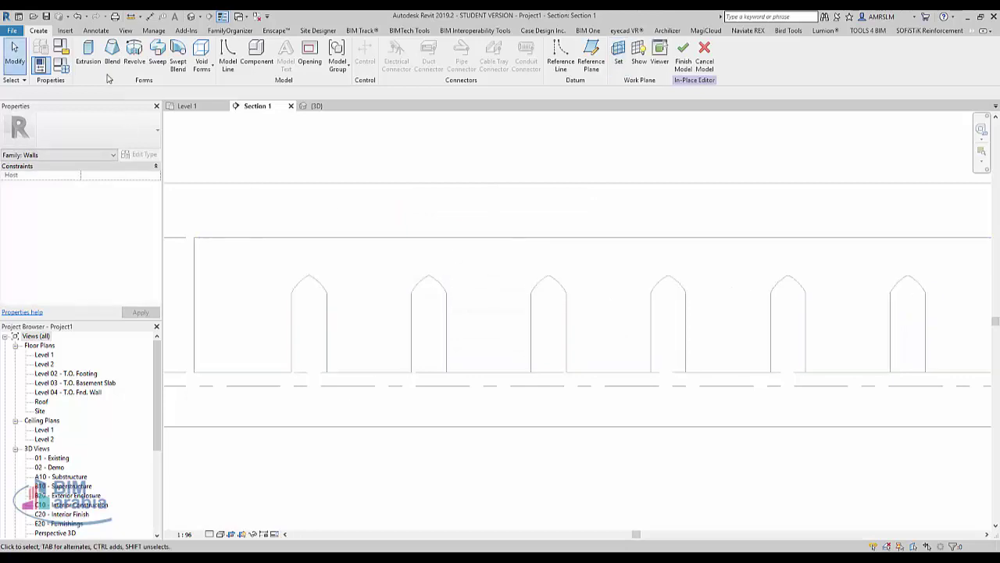
pyautogui.click(158, 71)
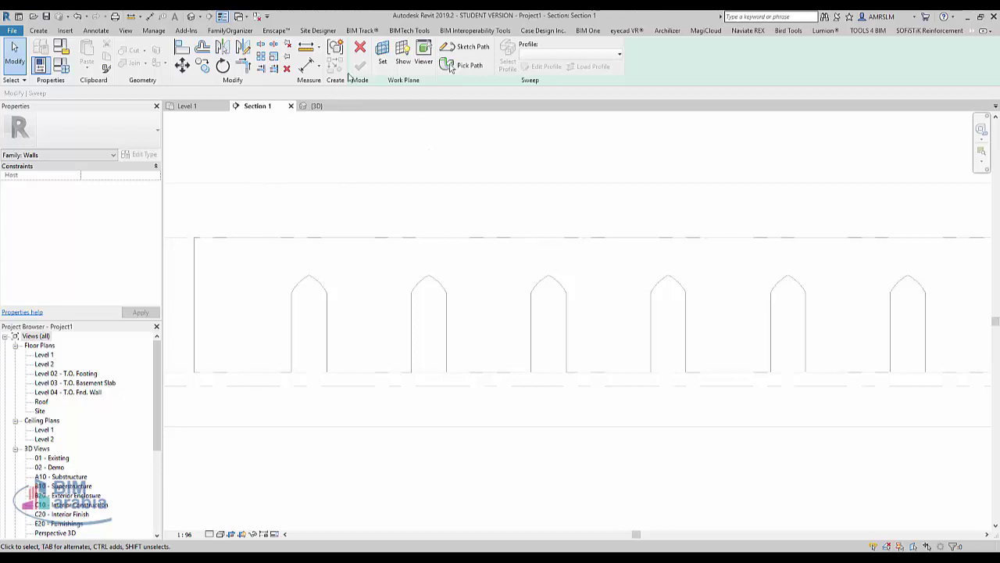
# Draw the path's vertical rise at the wall's left end and delete the stray horizontal line
pyautogui.click(463, 50)
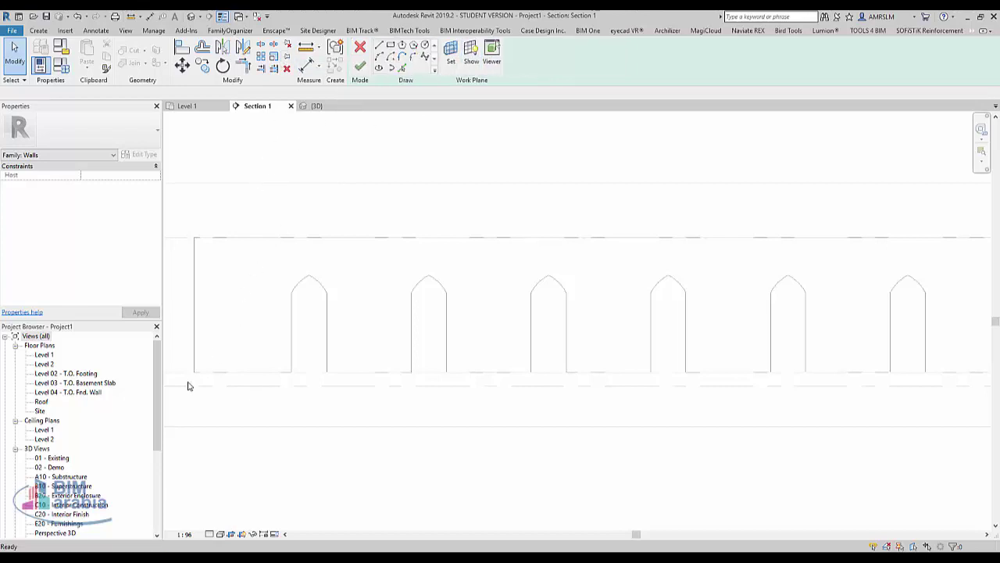
pyautogui.scroll(3, 187, 382)
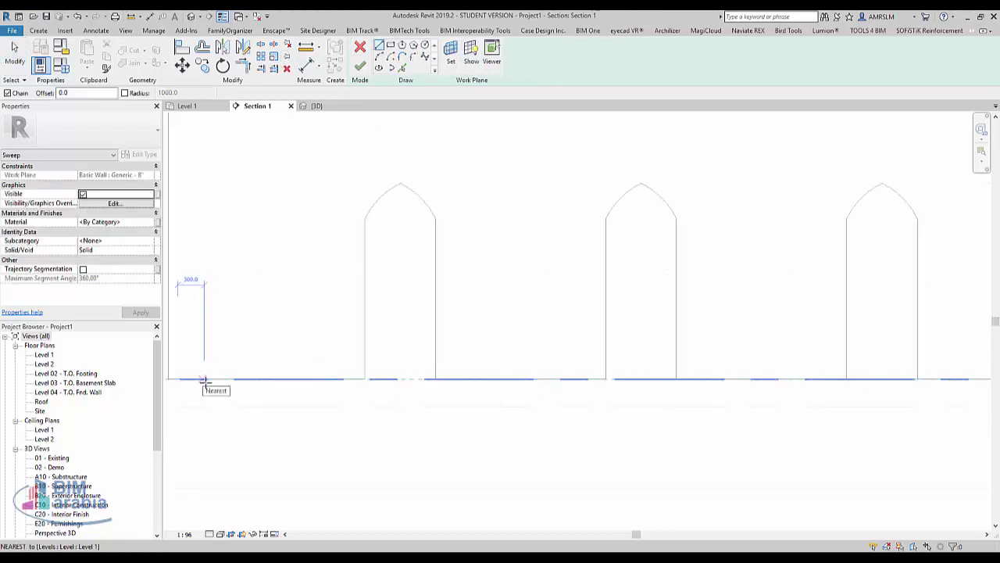
pyautogui.scroll(-2, 203, 381)
pyautogui.click(204, 380)
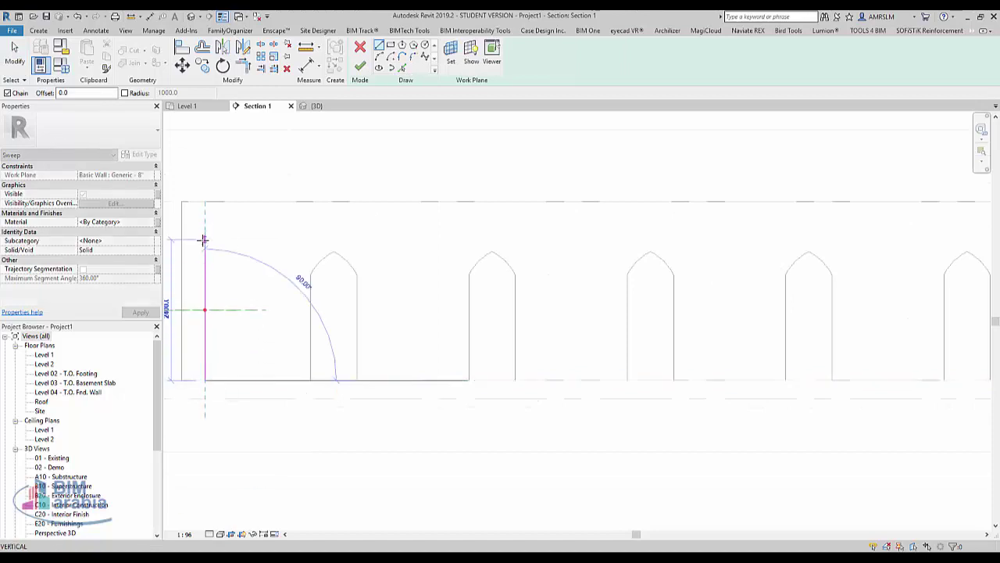
pyautogui.click(205, 244)
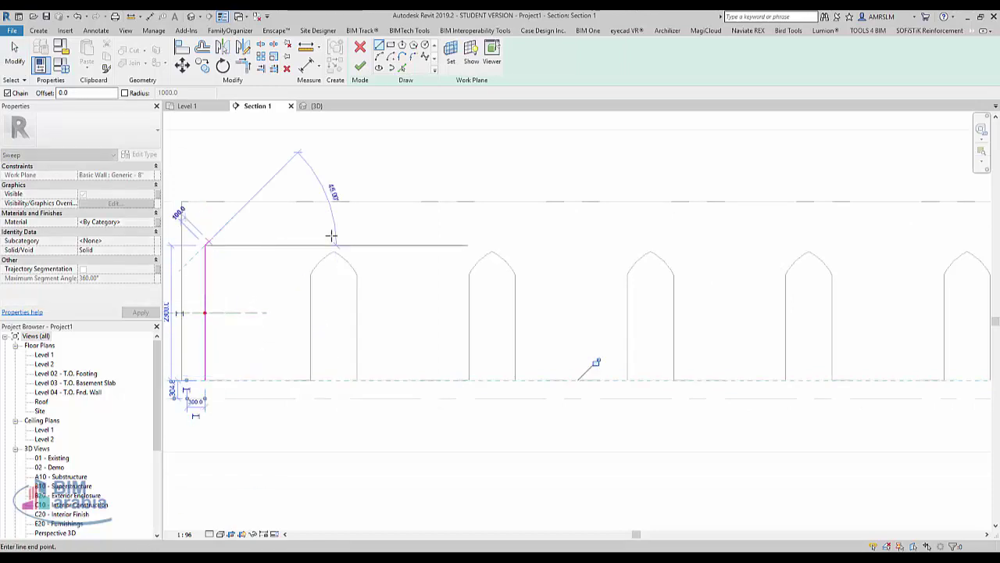
pyautogui.click(422, 245)
pyautogui.press('Escape')
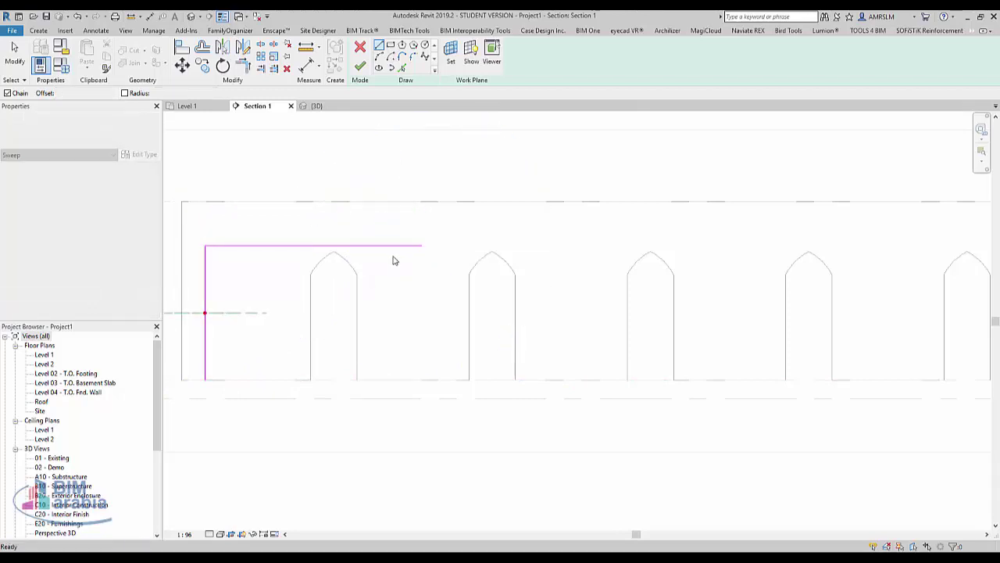
pyautogui.press('Escape')
pyautogui.click(391, 246)
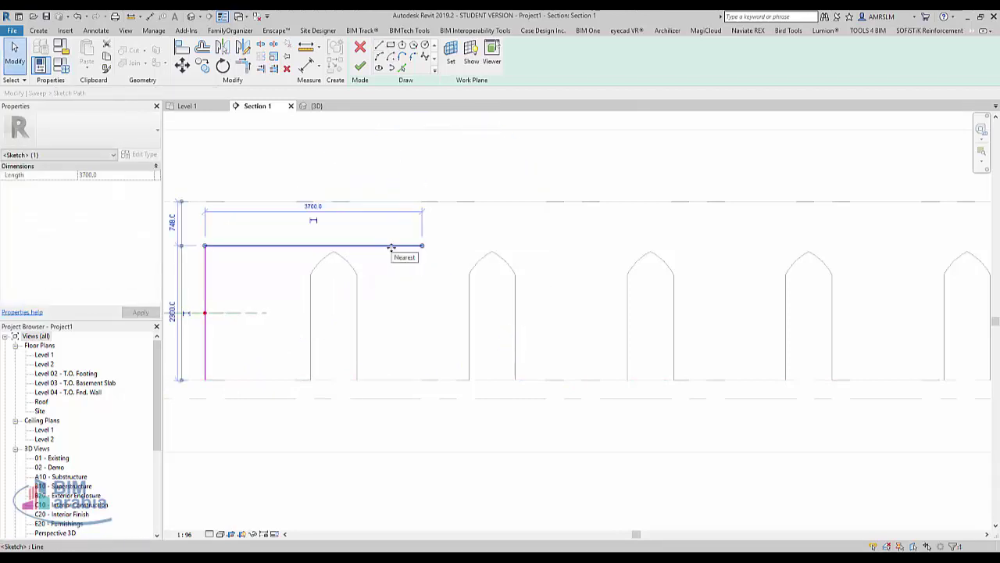
pyautogui.press('Delete')
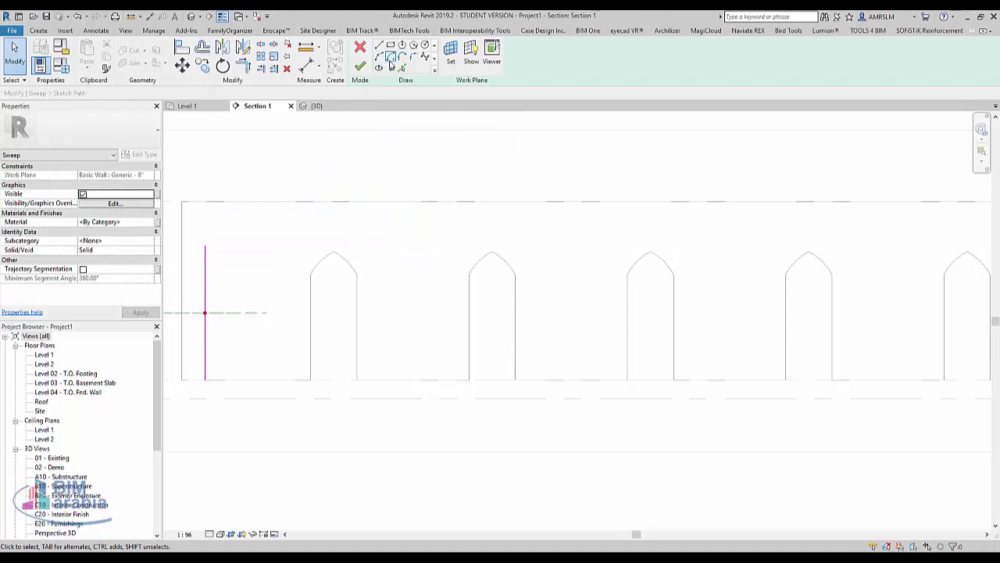
# Draw the first scallop arcs from the vertical line's top across the first arches
pyautogui.press('l')
pyautogui.press('i')
pyautogui.click(204, 246)
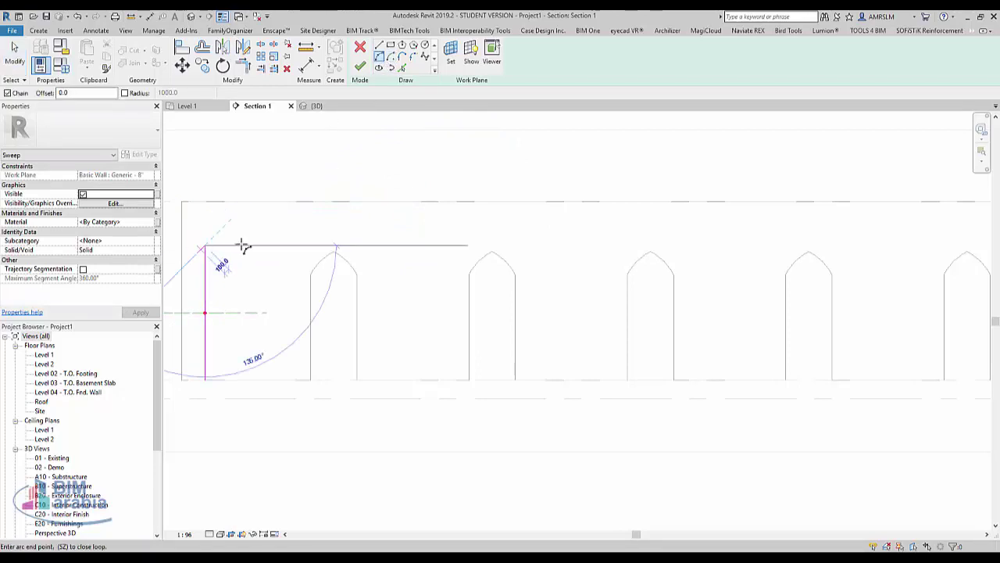
pyautogui.click(410, 247)
pyautogui.scroll(2, 348, 236)
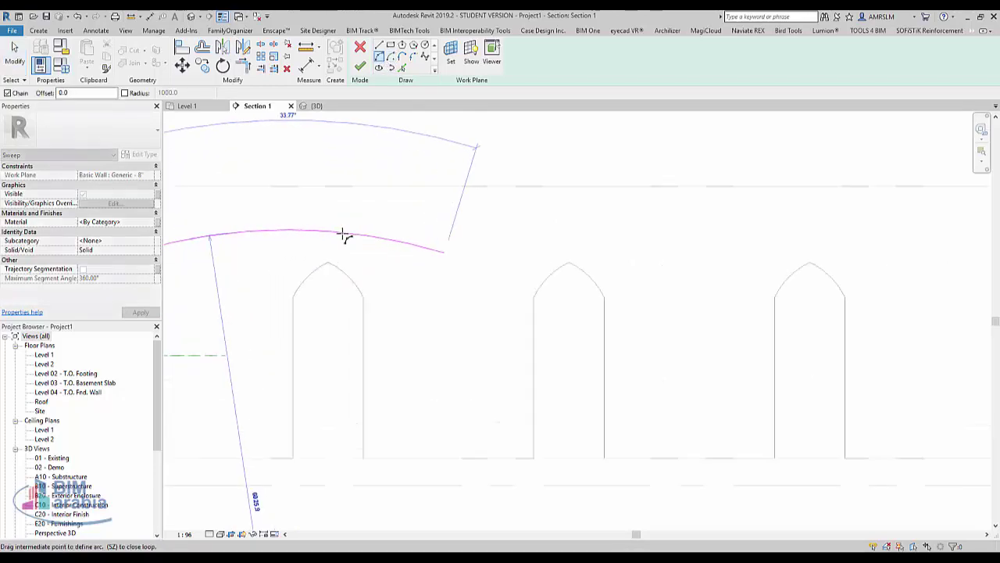
pyautogui.scroll(1, 353, 239)
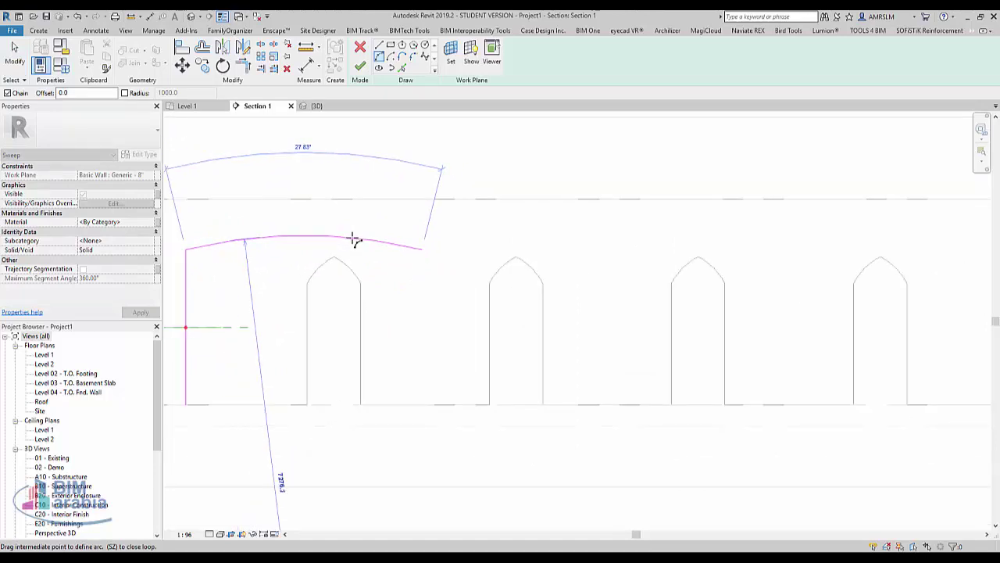
pyautogui.click(352, 238)
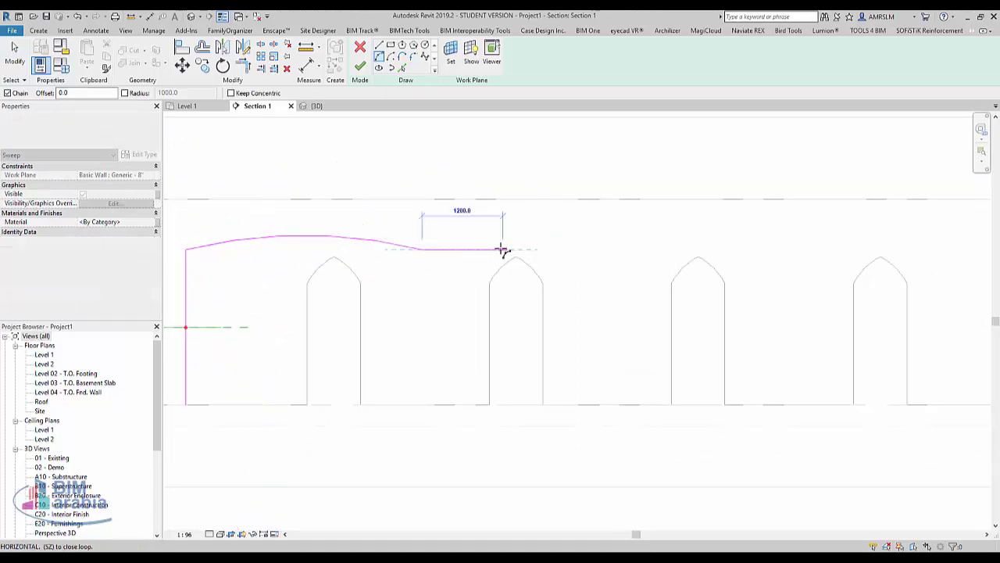
pyautogui.click(617, 251)
pyautogui.scroll(2, 531, 229)
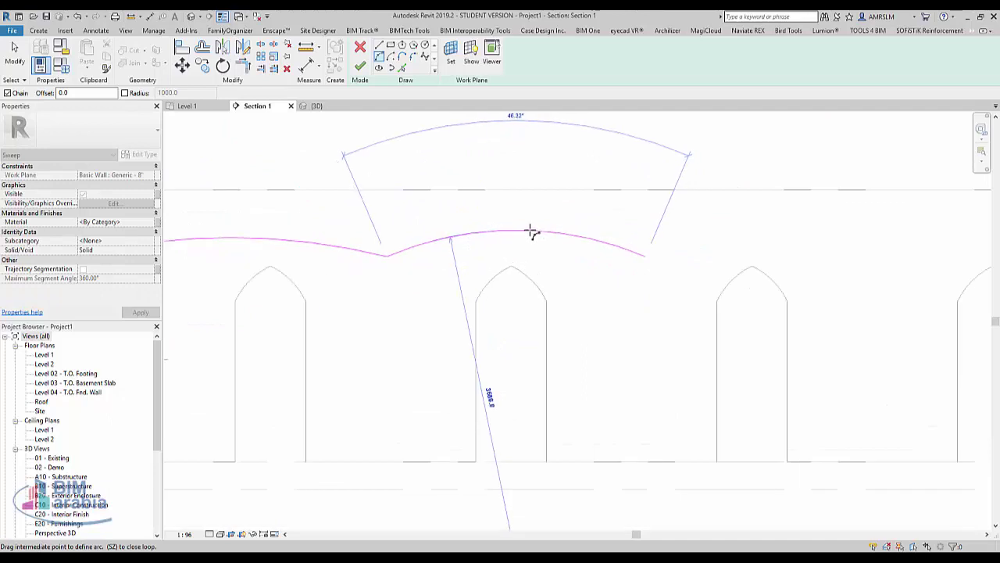
pyautogui.click(770, 252)
# Add the second and third scallop arcs over the remaining arches, undoing one misplaced arc
pyautogui.moveTo(775, 252); pyautogui.dragTo(602, 239, button='middle')
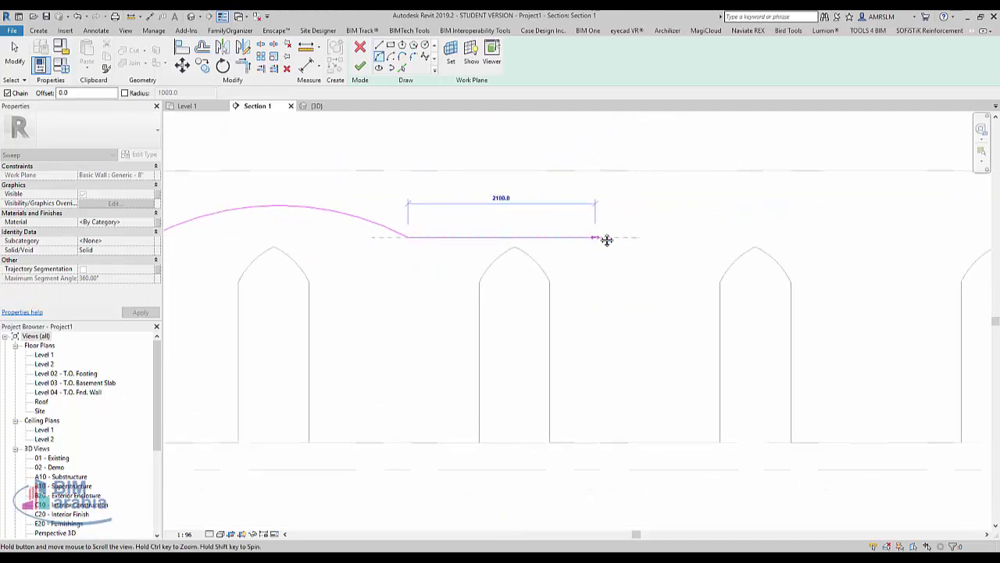
pyautogui.click(649, 237)
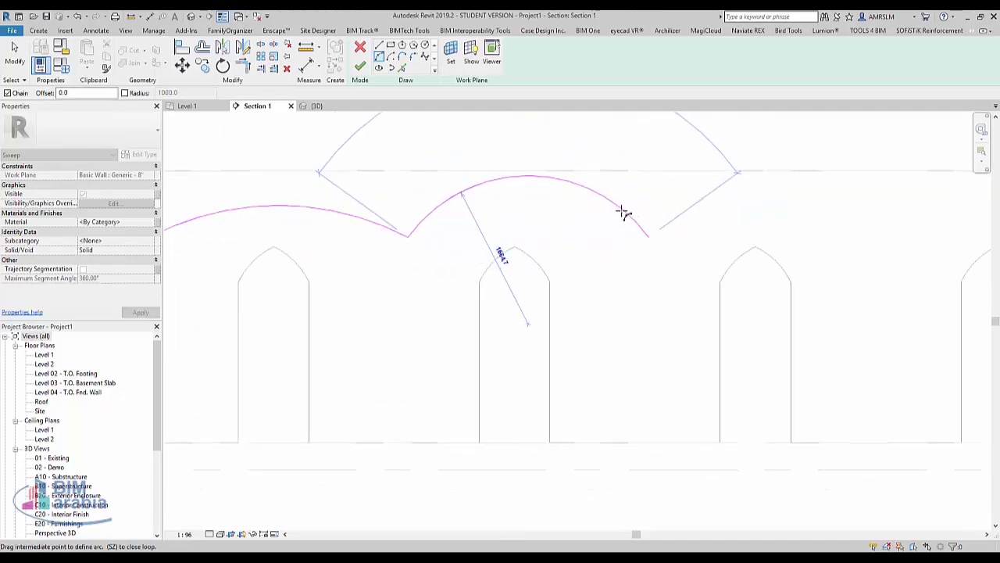
pyautogui.moveTo(577, 265); pyautogui.dragTo(557, 239, button='middle')
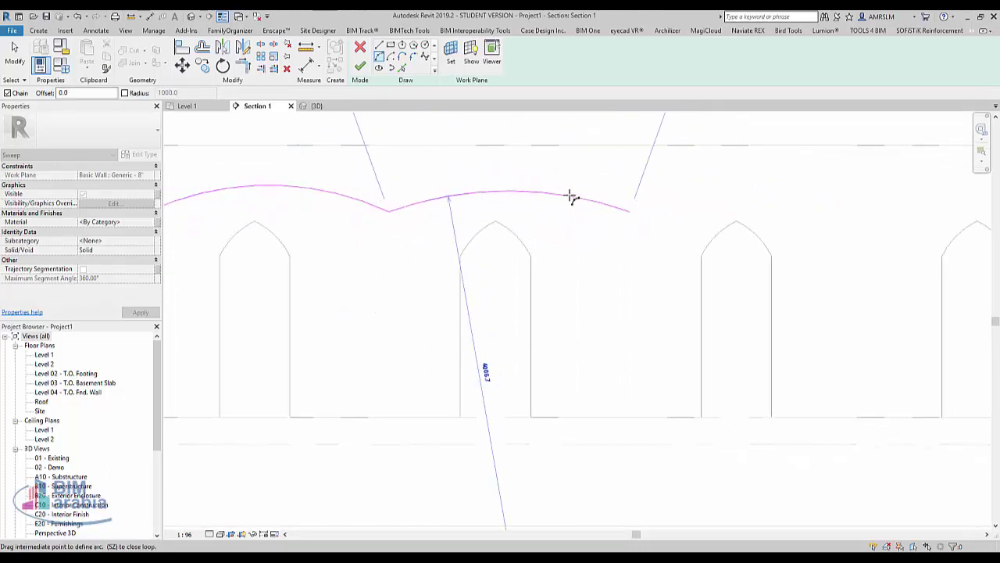
pyautogui.click(569, 196)
pyautogui.hotkey('ctrl', 'z')
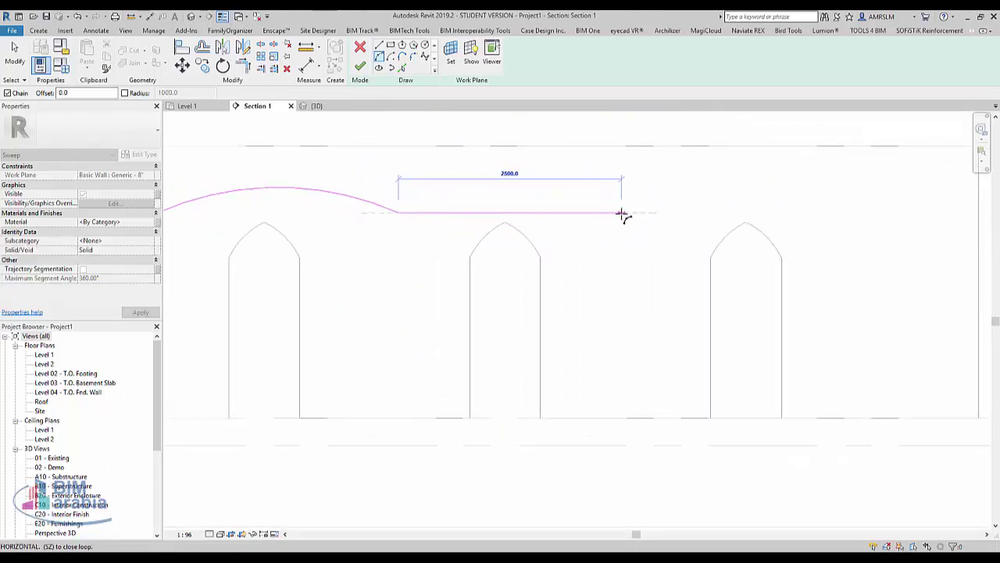
pyautogui.click(633, 213)
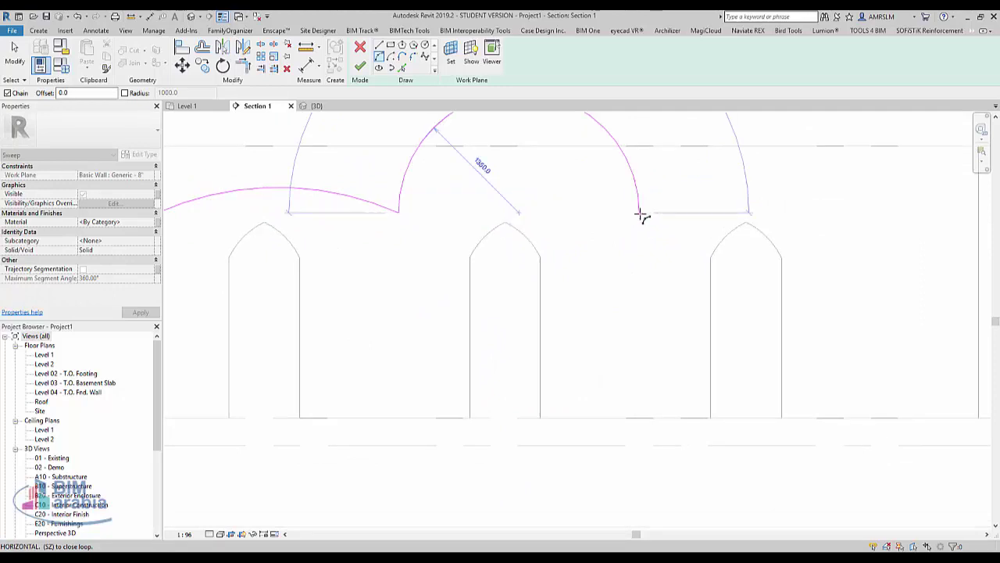
pyautogui.click(598, 200)
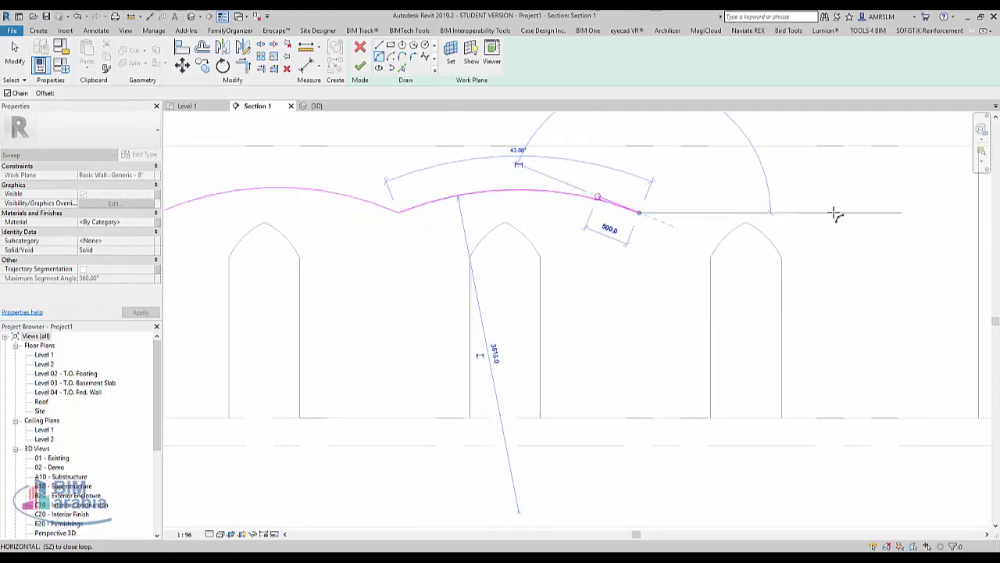
pyautogui.click(903, 213)
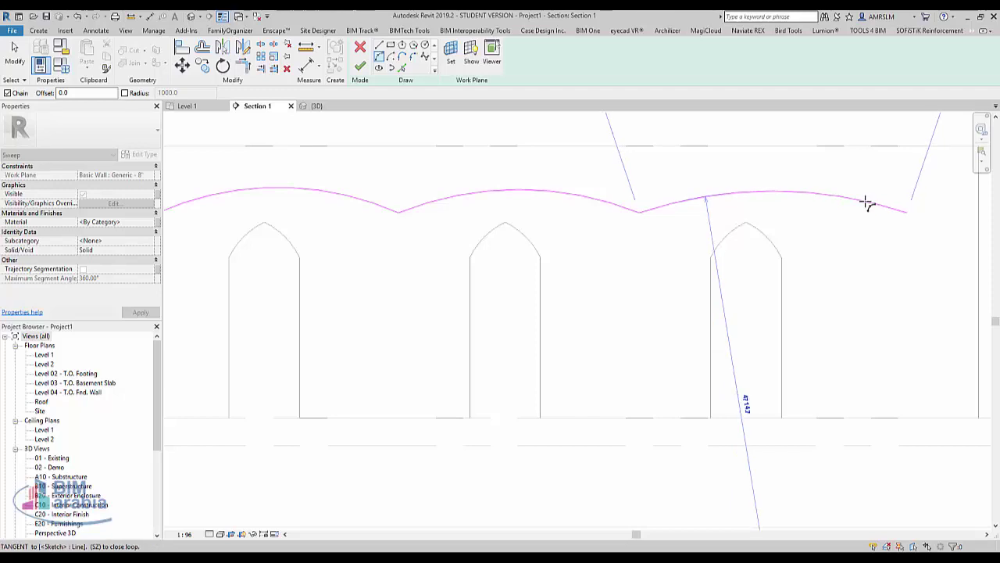
pyautogui.click(866, 202)
# Drop the path with a vertical line from the last scallop down to floor level
pyautogui.click(913, 417)
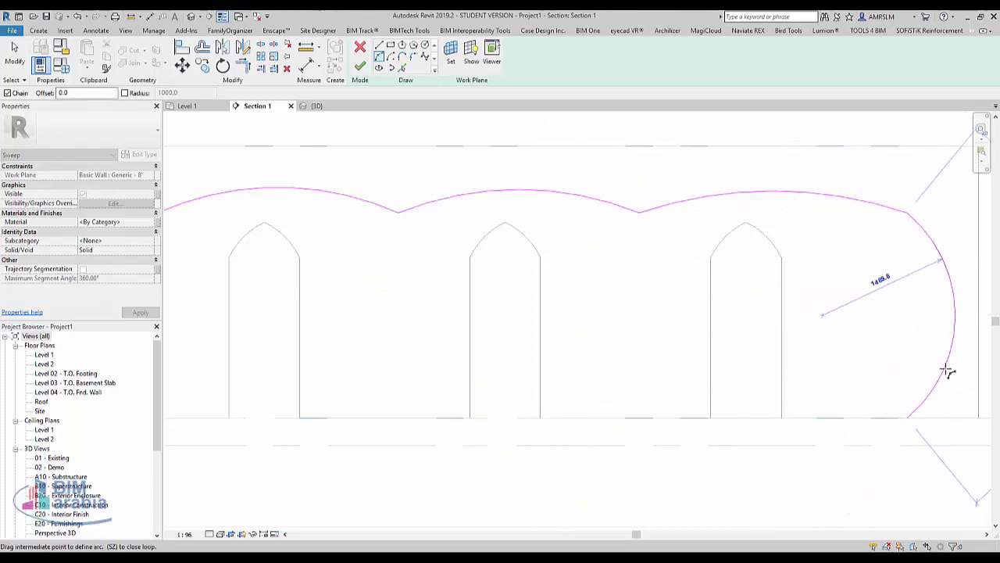
pyautogui.press('Escape')
pyautogui.press('Escape')
pyautogui.click(379, 47)
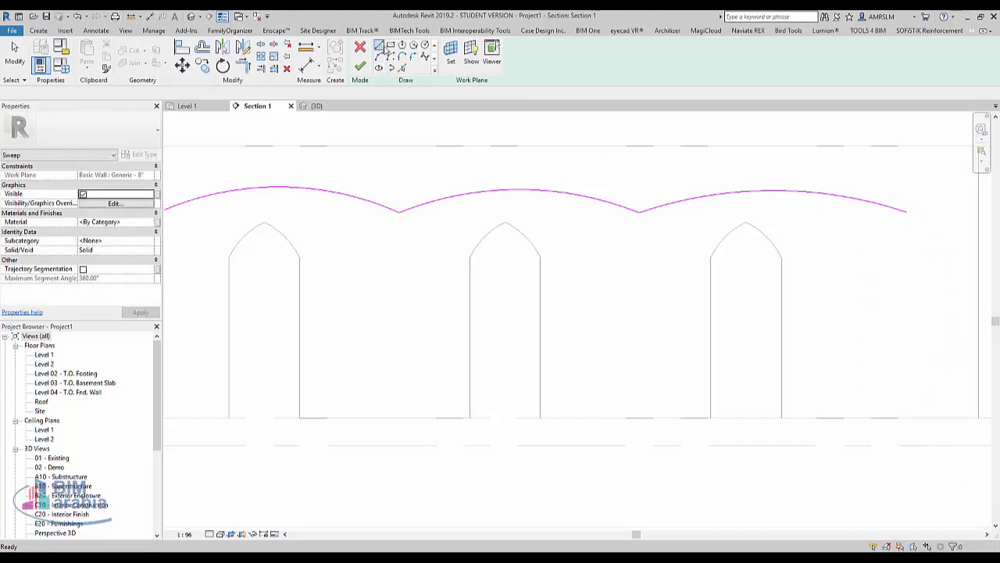
pyautogui.click(905, 211)
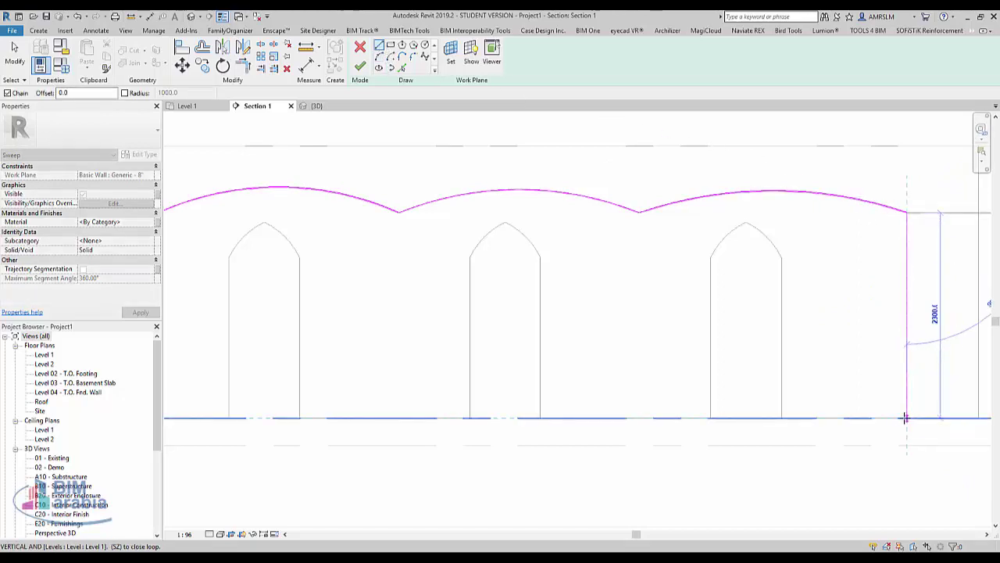
pyautogui.click(905, 418)
# Accept the scalloped path and start editing the profile on the Floor Plan: Level 1 view
pyautogui.click(359, 69)
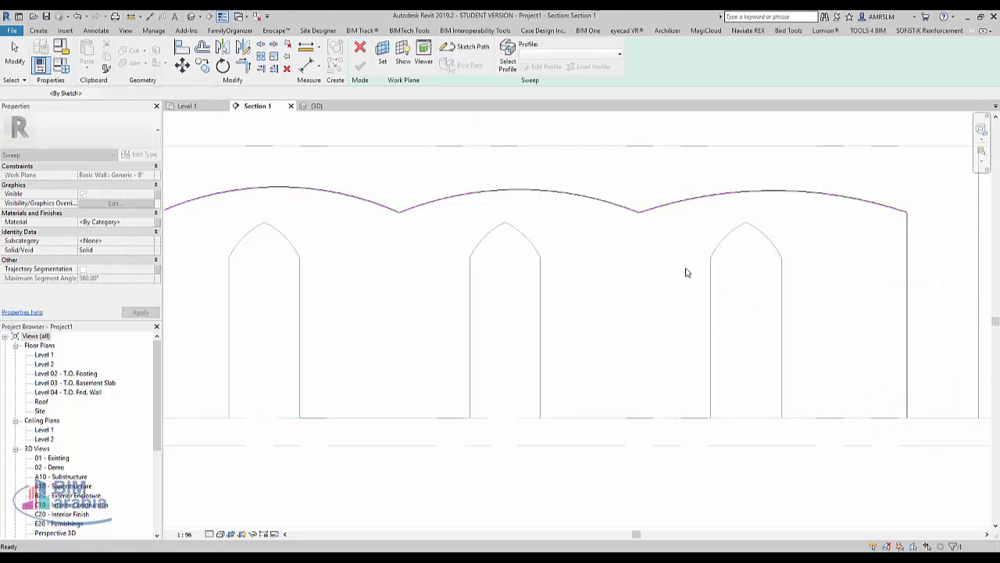
pyautogui.scroll(-3, 686, 313)
pyautogui.moveTo(516, 261); pyautogui.dragTo(791, 266, button='middle')
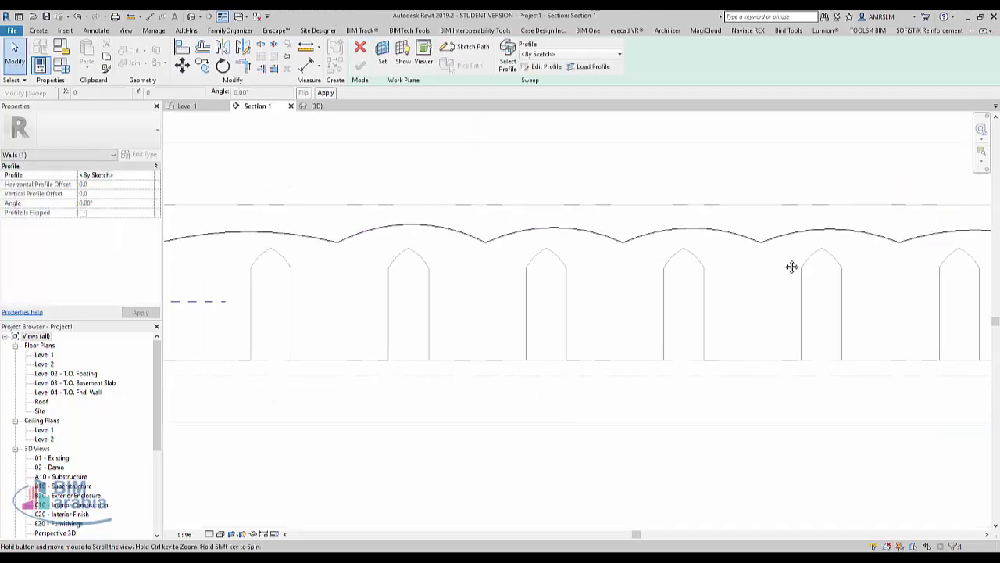
pyautogui.click(551, 70)
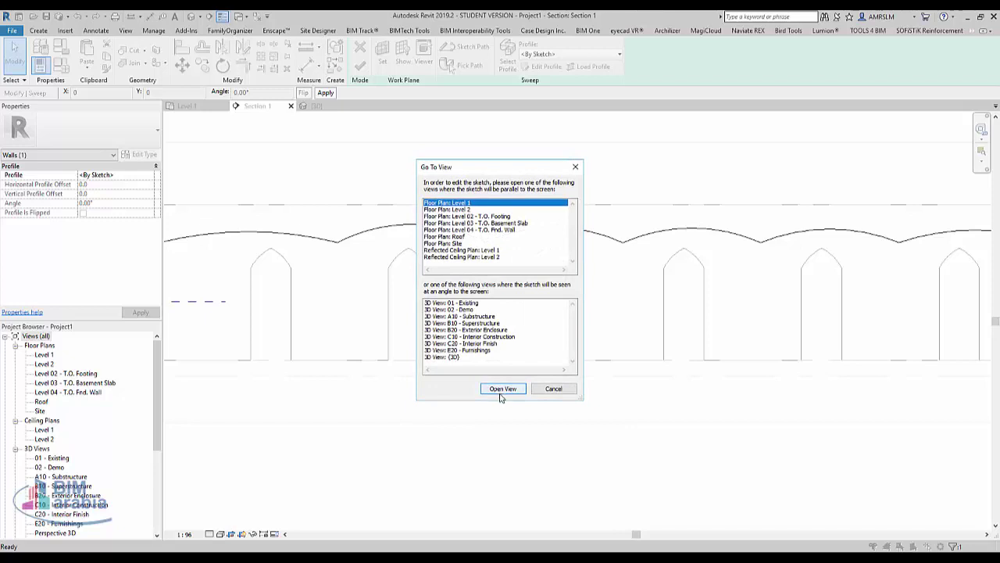
pyautogui.press('Return')
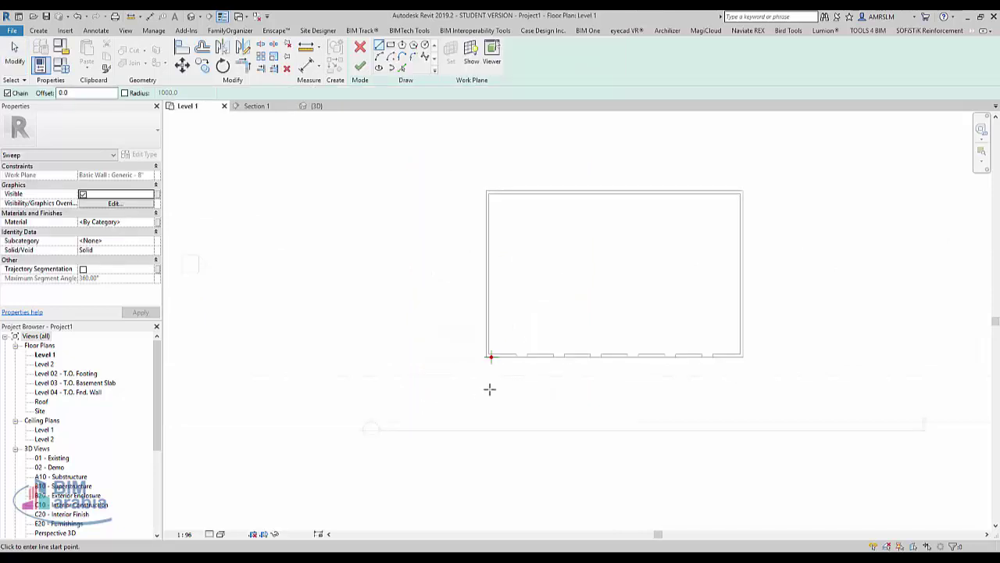
pyautogui.scroll(5, 484, 356)
pyautogui.scroll(3, 473, 335)
pyautogui.scroll(3, 504, 352)
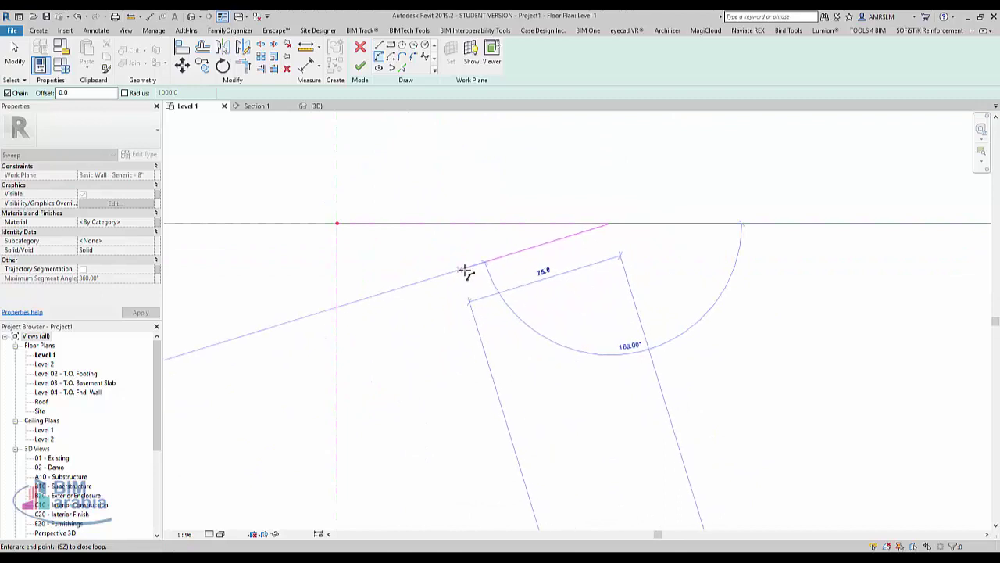
# Sketch the profile's first arc followed by a tangent arc at the wall corner
pyautogui.click(467, 272)
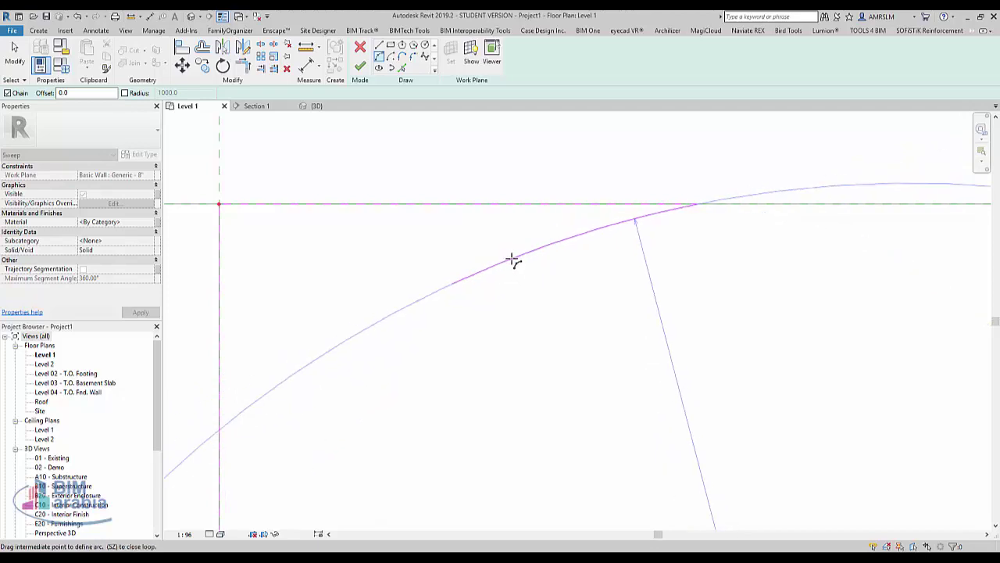
pyautogui.click(509, 263)
pyautogui.scroll(-2, 456, 312)
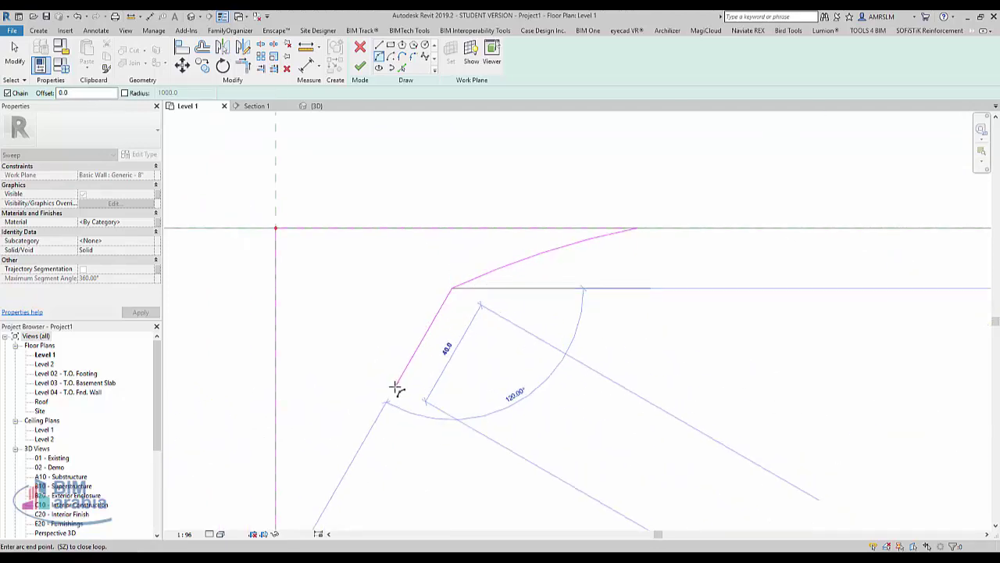
pyautogui.click(401, 385)
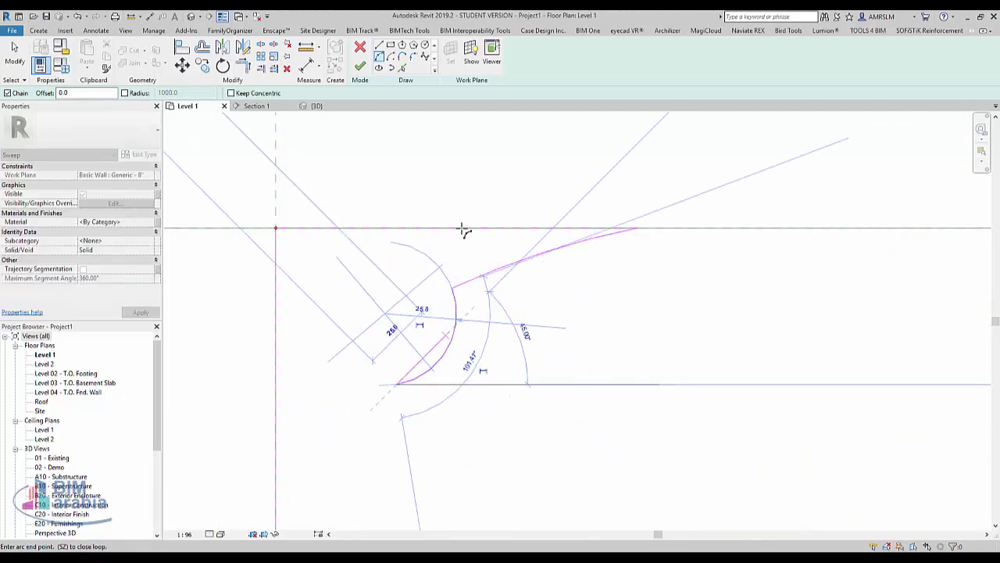
pyautogui.scroll(-3, 464, 227)
# Add the concave arc, close the profile with a final tangent arc, and accept it
pyautogui.click(426, 311)
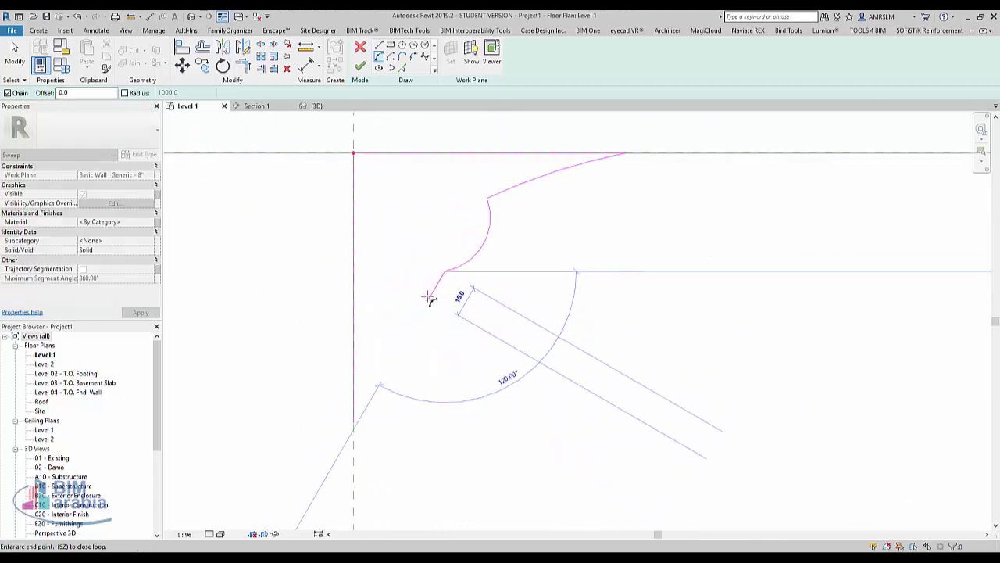
pyautogui.scroll(2, 422, 296)
pyautogui.scroll(1, 422, 289)
pyautogui.scroll(1, 428, 300)
pyautogui.scroll(1, 438, 293)
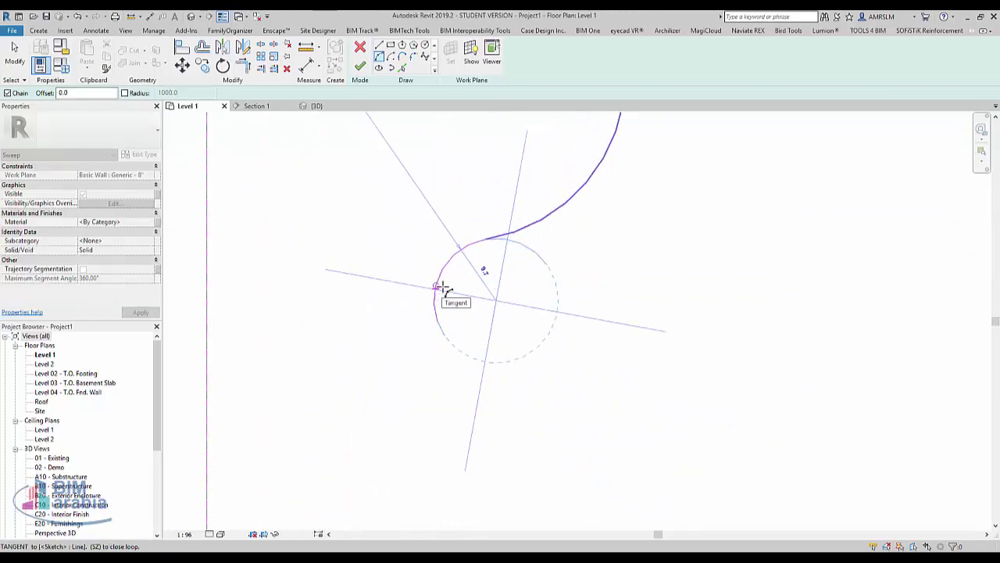
pyautogui.scroll(2, 447, 291)
pyautogui.click(449, 290)
pyautogui.scroll(-2, 449, 290)
pyautogui.scroll(2, 438, 273)
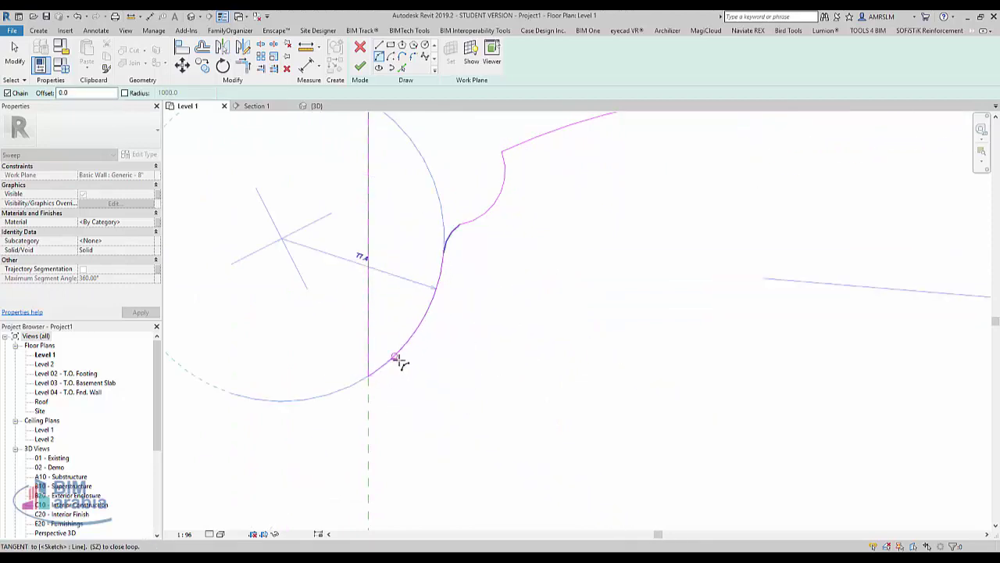
pyautogui.click(398, 361)
pyautogui.scroll(-2, 404, 232)
pyautogui.scroll(-2, 328, 157)
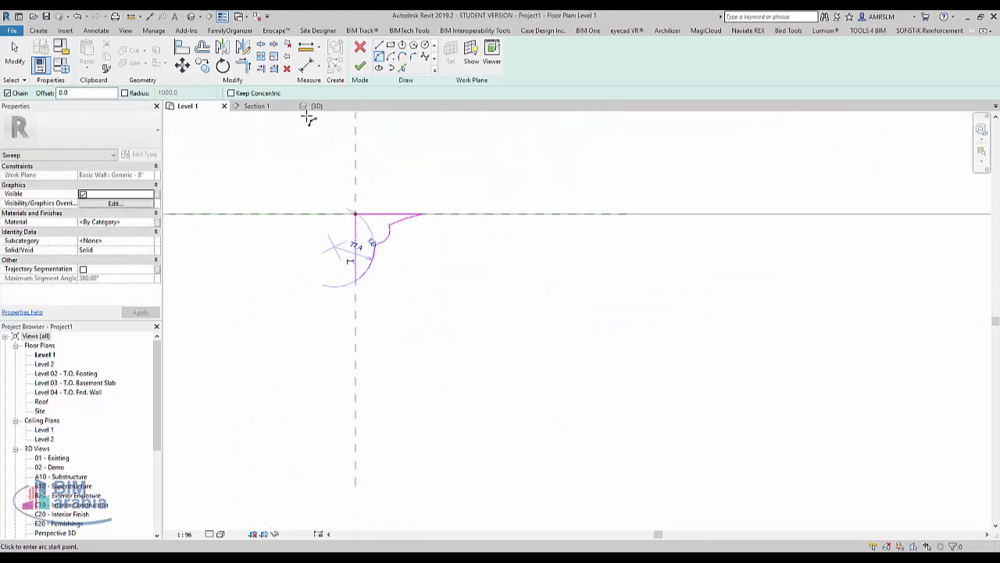
pyautogui.click(359, 67)
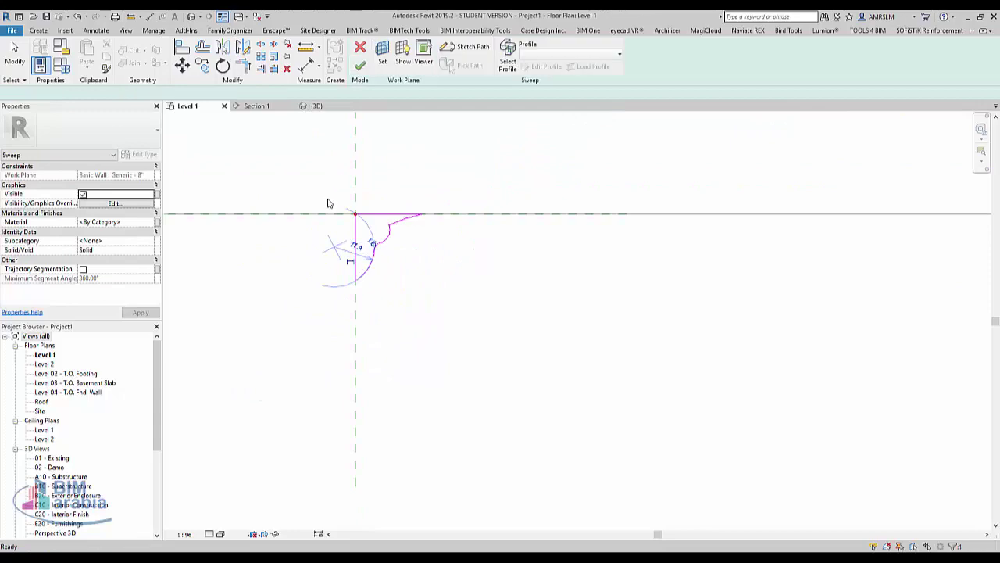
# Finish the sweep to create the moulding and open the {3D} view
pyautogui.click(363, 71)
pyautogui.click(190, 17)
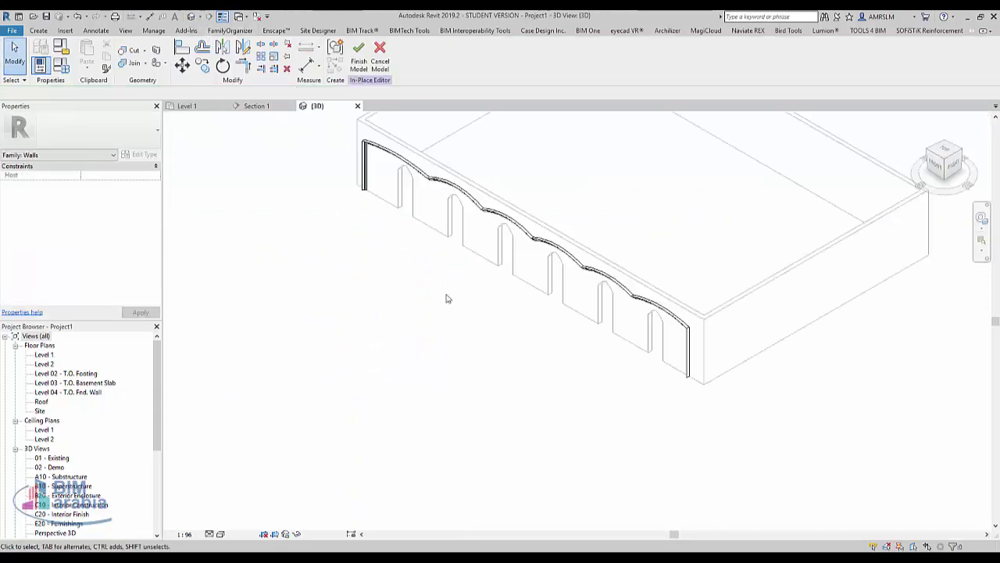
pyautogui.scroll(2, 536, 285)
pyautogui.scroll(2, 786, 340)
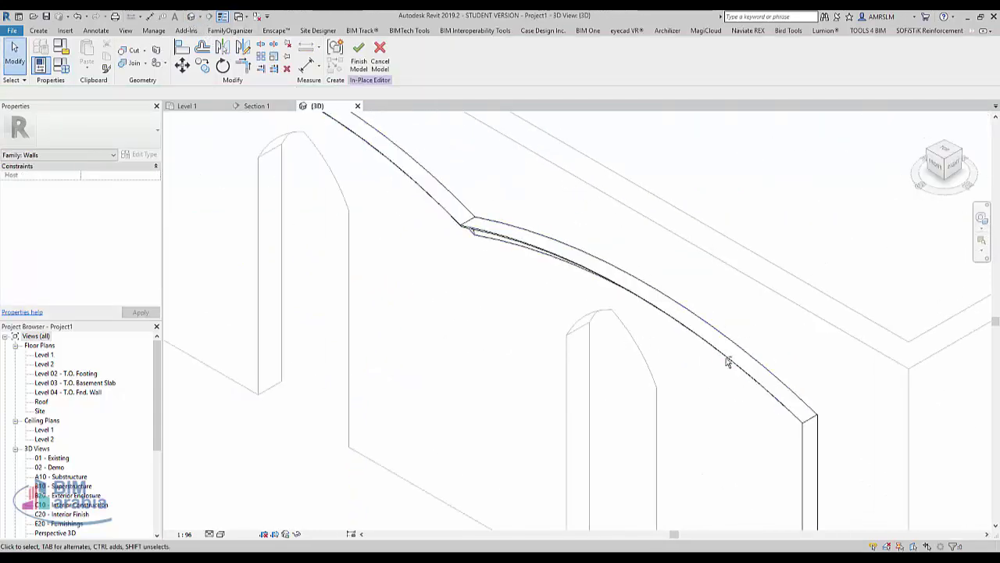
pyautogui.scroll(-2, 746, 348)
pyautogui.scroll(-2, 771, 397)
pyautogui.scroll(-1, 771, 397)
pyautogui.scroll(3, 383, 250)
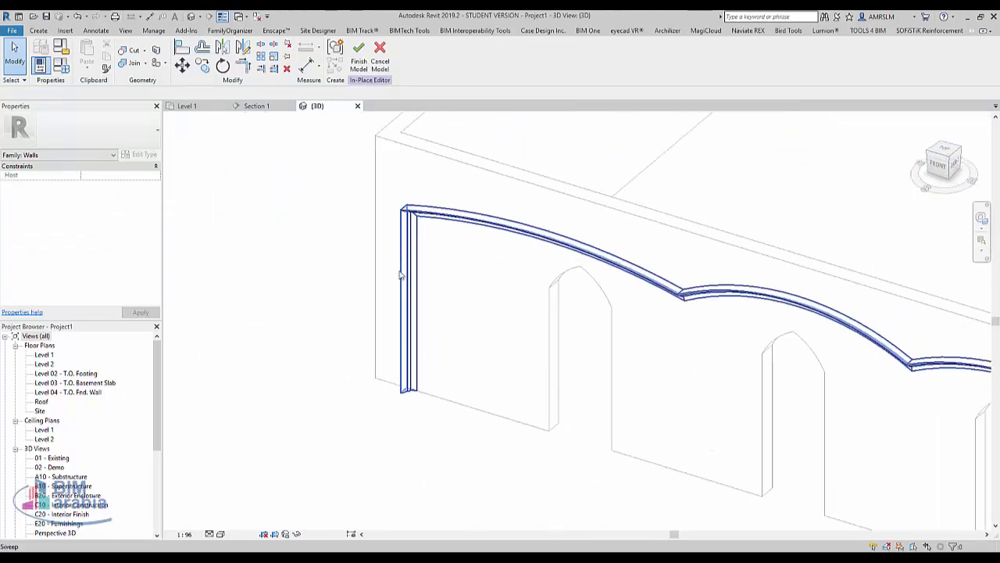
pyautogui.scroll(2, 400, 275)
pyautogui.scroll(-2, 328, 352)
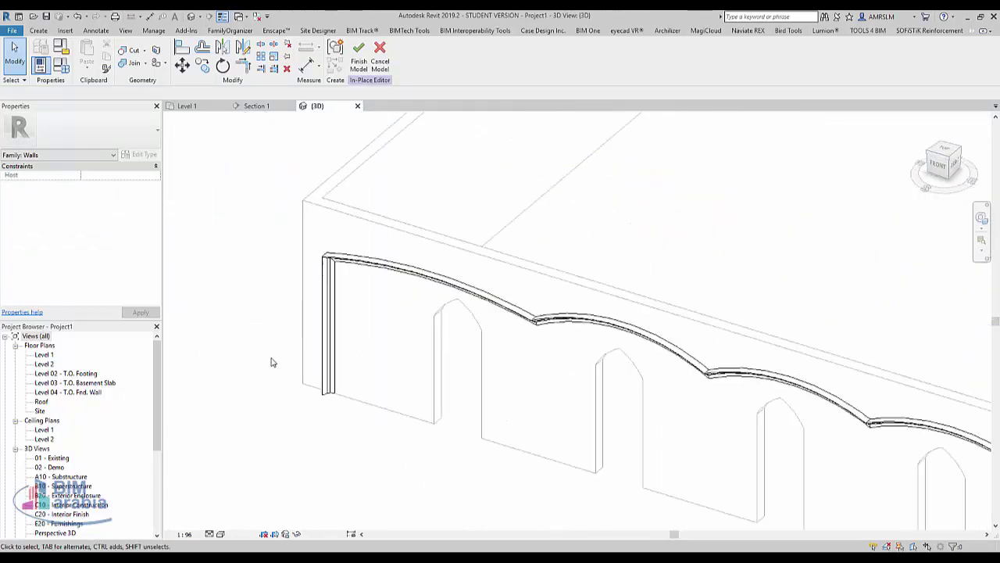
# Set the visual style to Shaded and orbit to a front view of the arched wall
pyautogui.click(208, 533)
pyautogui.click(238, 491)
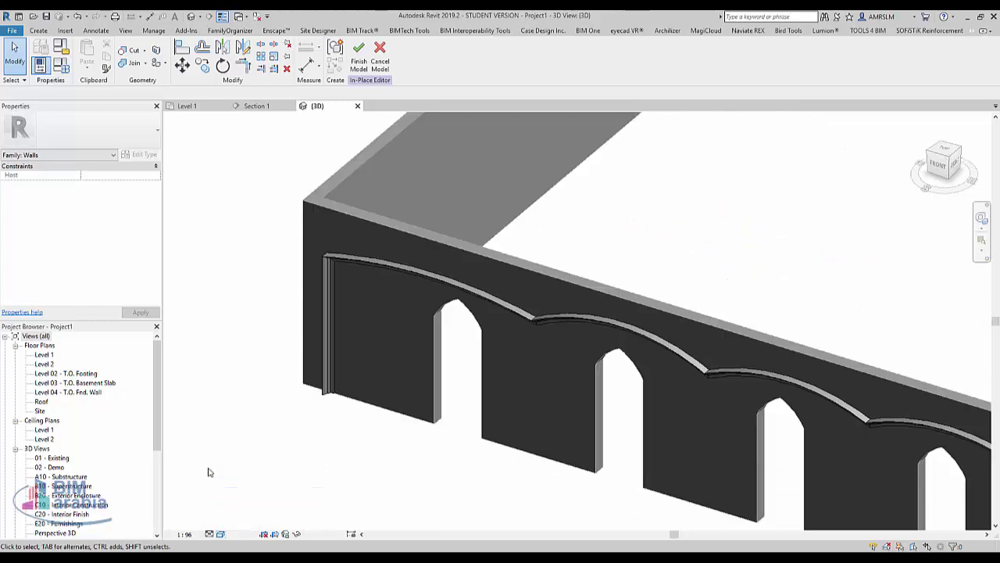
pyautogui.moveTo(208, 472)
pyautogui.keyDown('shift'); pyautogui.mouseDown(button='middle')
pyautogui.moveTo(401, 464)
pyautogui.moveTo(491, 380)
pyautogui.moveTo(489, 276)
pyautogui.mouseUp(button='middle'); pyautogui.keyUp('shift')
pyautogui.scroll(3, 698, 256)
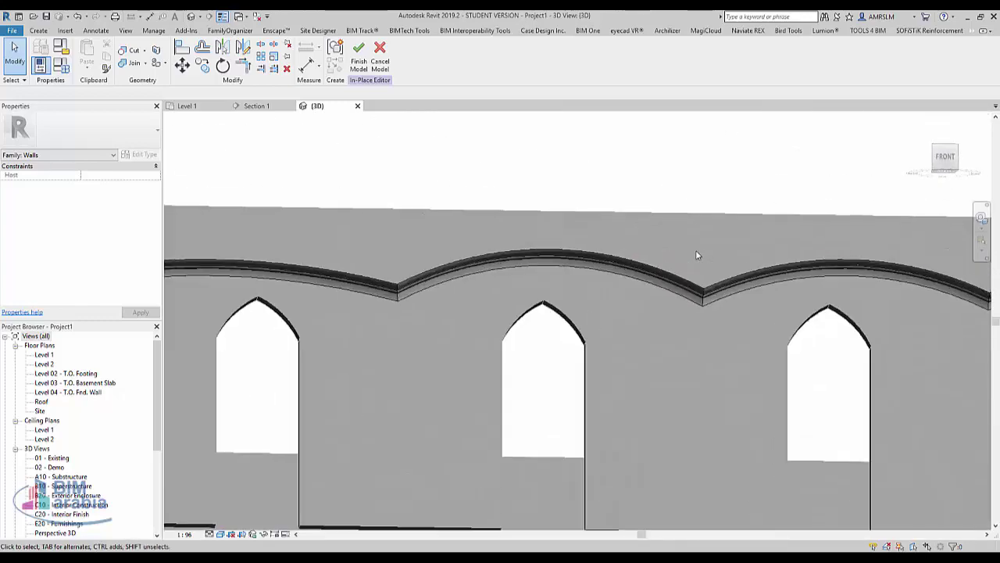
pyautogui.scroll(-1, 698, 256)
pyautogui.scroll(-2, 446, 230)
pyautogui.moveTo(446, 229)
pyautogui.keyDown('shift'); pyautogui.mouseDown(button='middle')
pyautogui.moveTo(607, 329)
pyautogui.moveTo(534, 415)
pyautogui.moveTo(542, 422)
pyautogui.mouseUp(button='middle'); pyautogui.keyUp('shift')
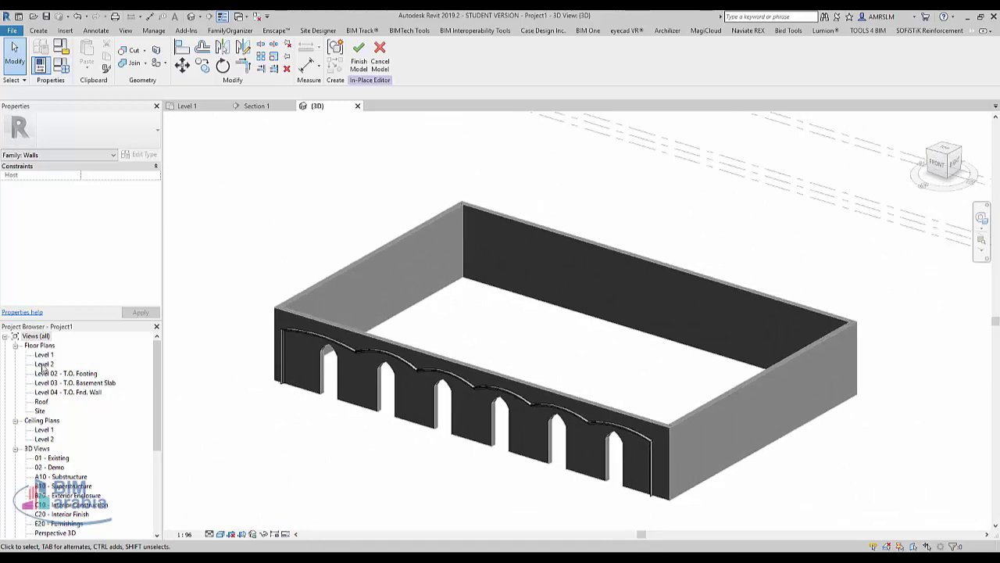
# Finish the in-place moulding, view the walls from the top, and start a Rectangle-drawn floor
pyautogui.click(358, 58)
pyautogui.click(943, 159)
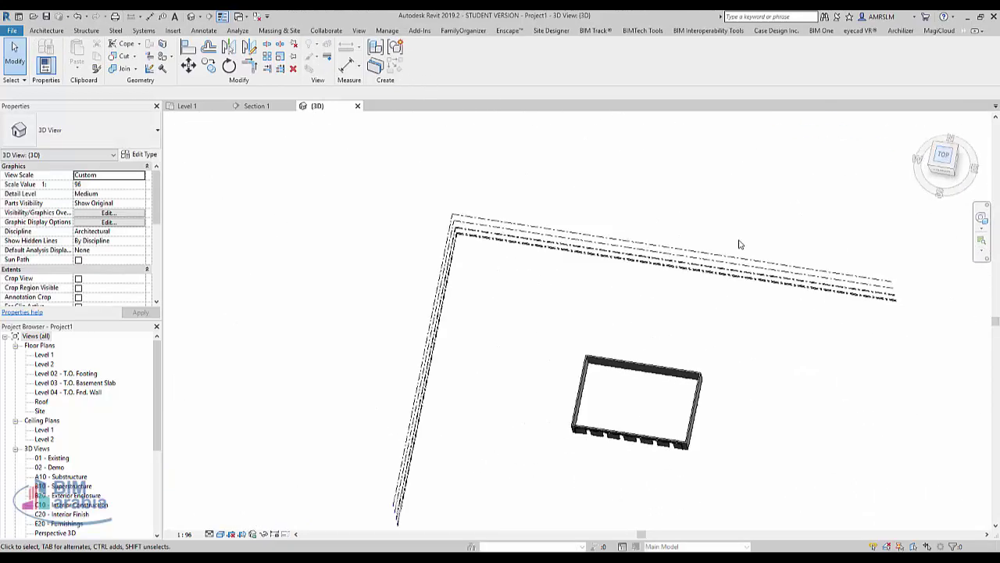
pyautogui.click(54, 31)
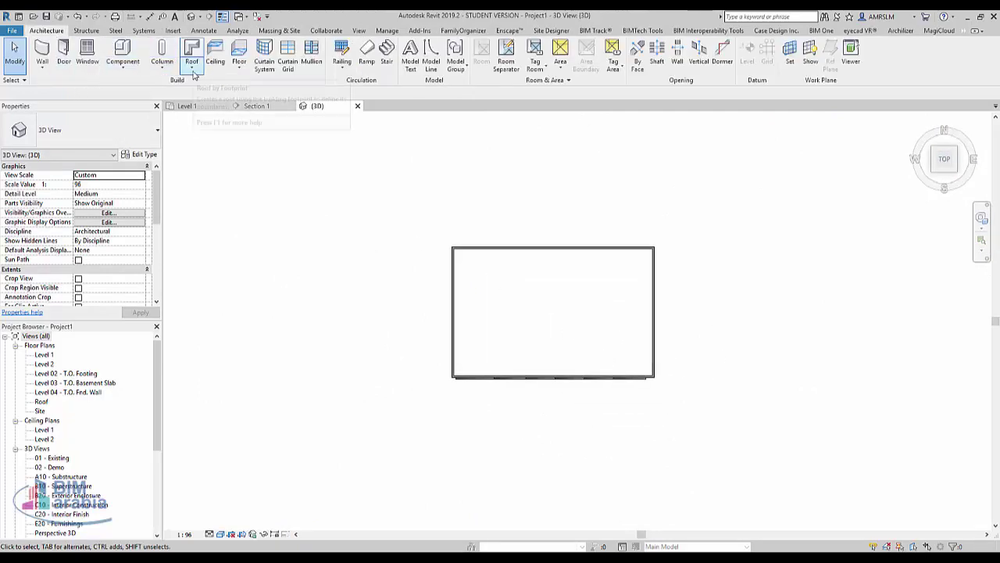
pyautogui.click(239, 69)
pyautogui.click(262, 83)
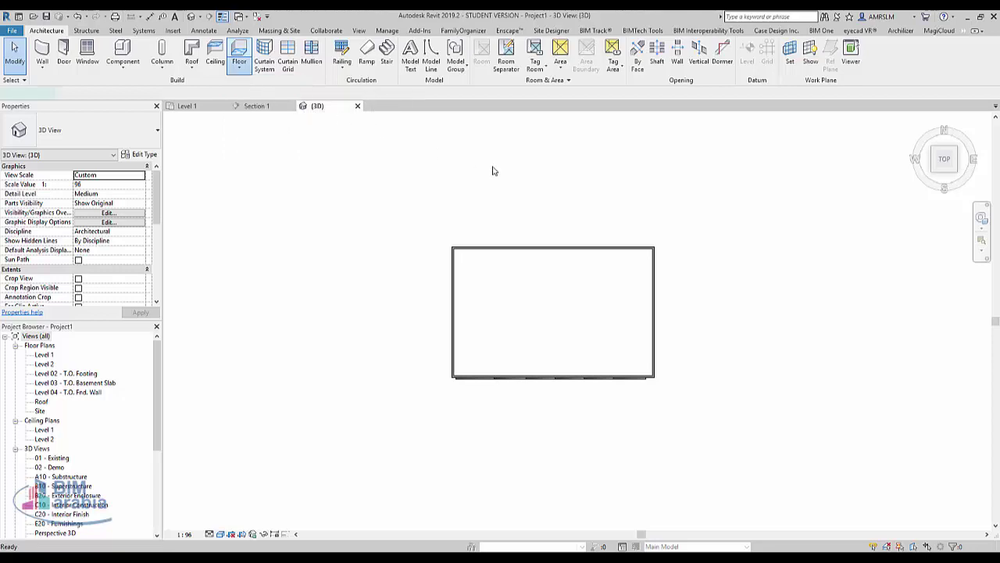
pyautogui.click(507, 44)
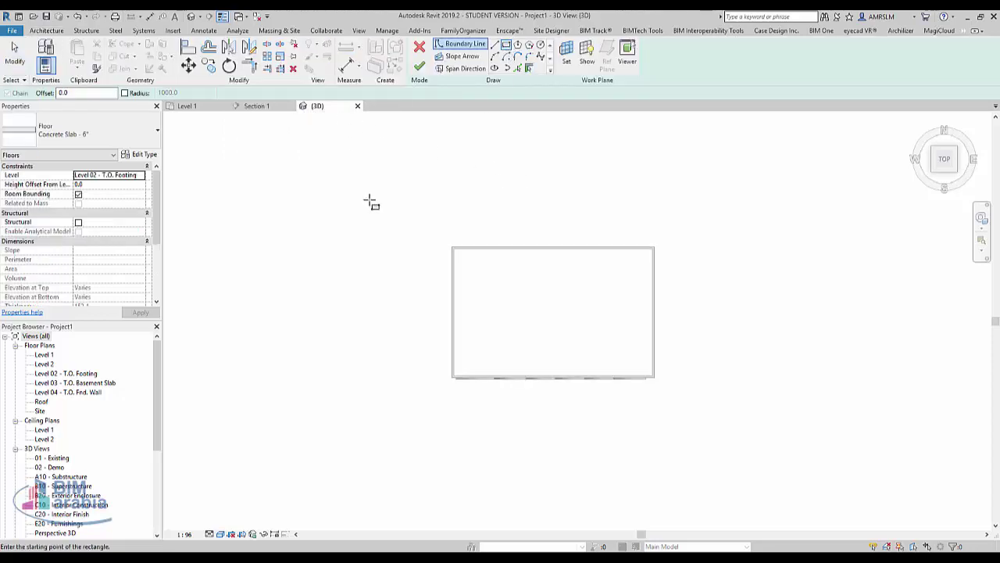
# Snap the rectangle to opposite wall corners and finish the Concrete Slab - 6" floor
pyautogui.scroll(2, 488, 255)
pyautogui.scroll(2, 404, 239)
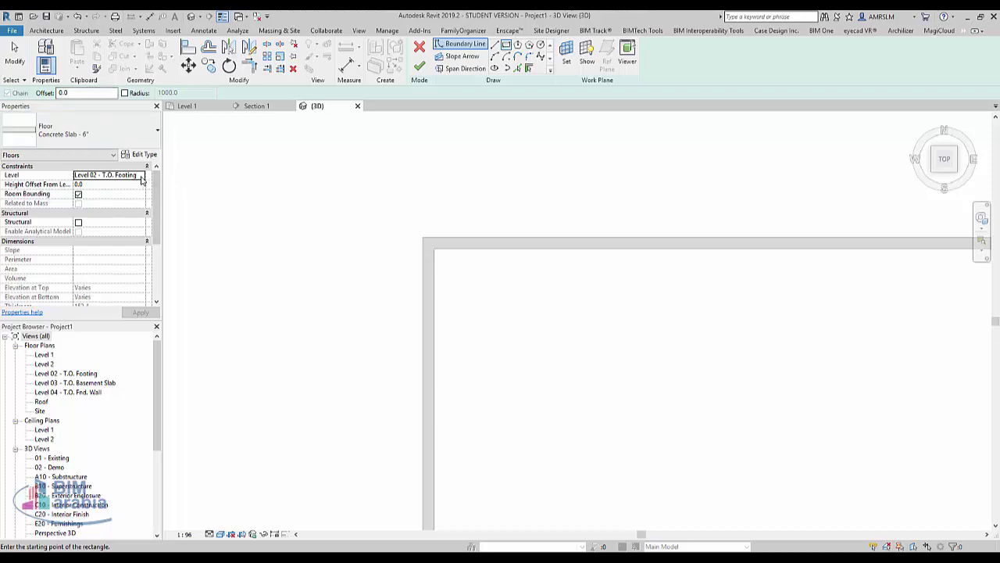
pyautogui.click(422, 238)
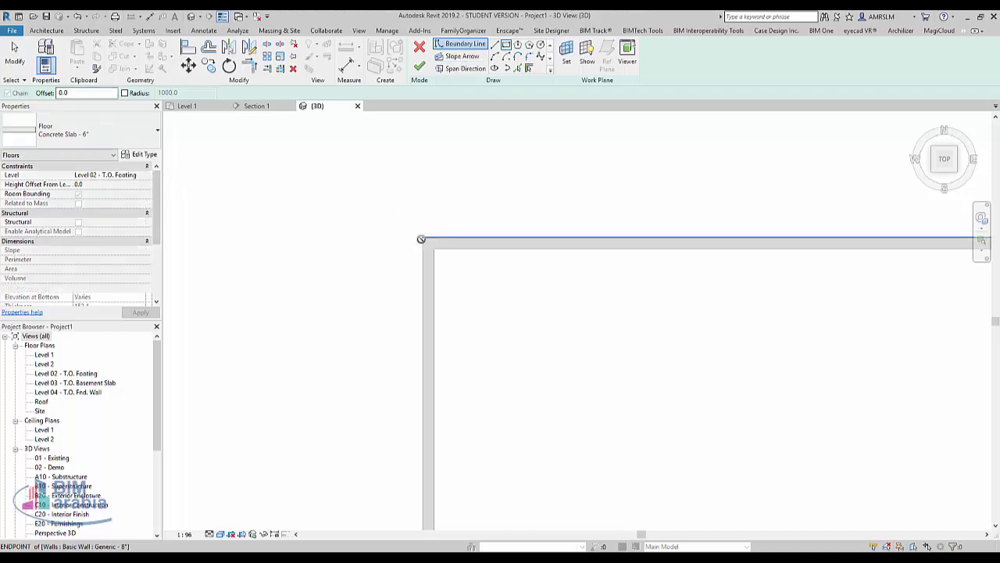
pyautogui.scroll(-2, 268, 189)
pyautogui.scroll(2, 789, 492)
pyautogui.click(764, 486)
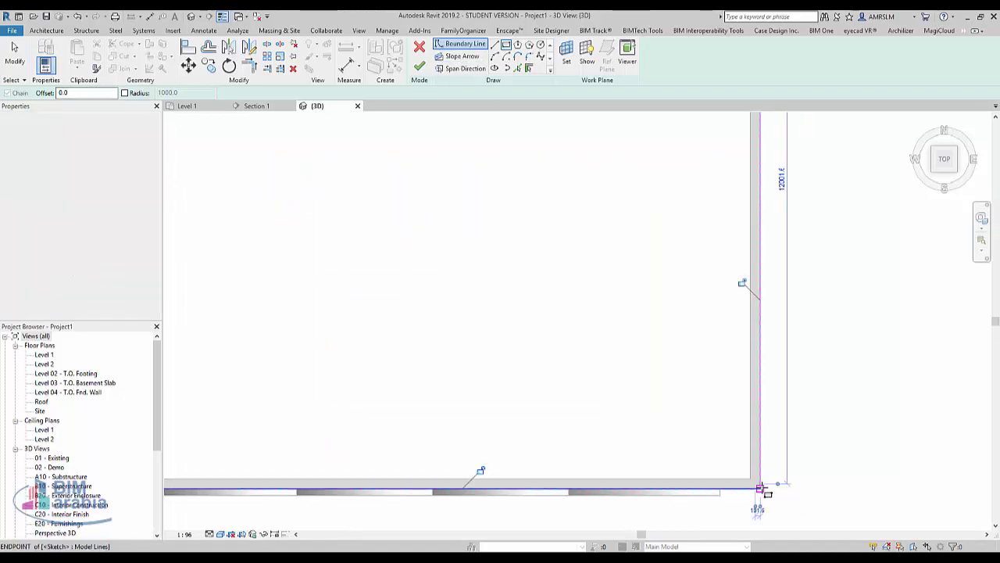
pyautogui.scroll(-2, 703, 391)
pyautogui.scroll(-1, 643, 318)
pyautogui.click(419, 68)
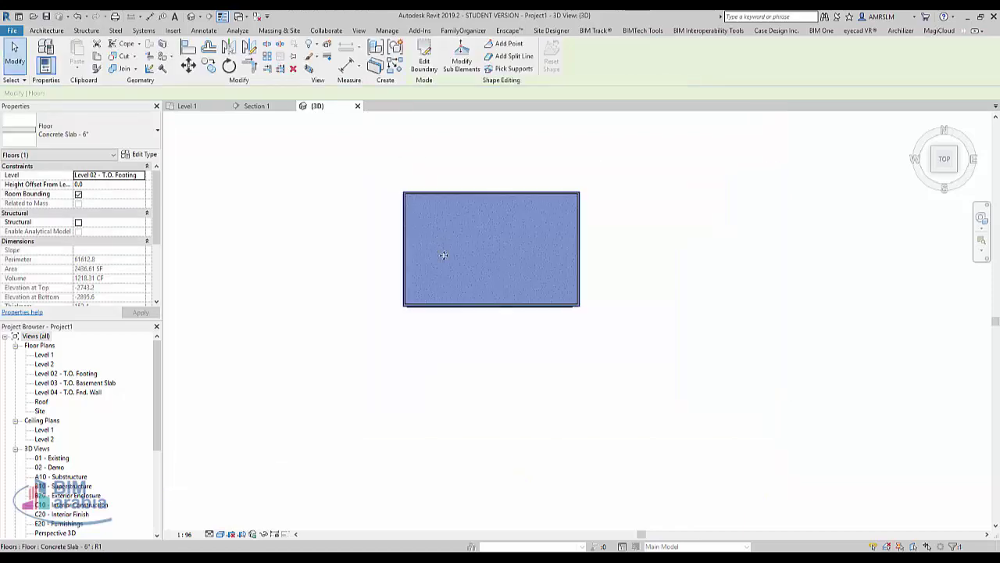
pyautogui.moveTo(445, 252)
pyautogui.keyDown('shift'); pyautogui.mouseDown(button='middle')
pyautogui.moveTo(591, 212)
pyautogui.moveTo(542, 157)
pyautogui.mouseUp(button='middle'); pyautogui.keyUp('shift')
pyautogui.scroll(3, 542, 157)
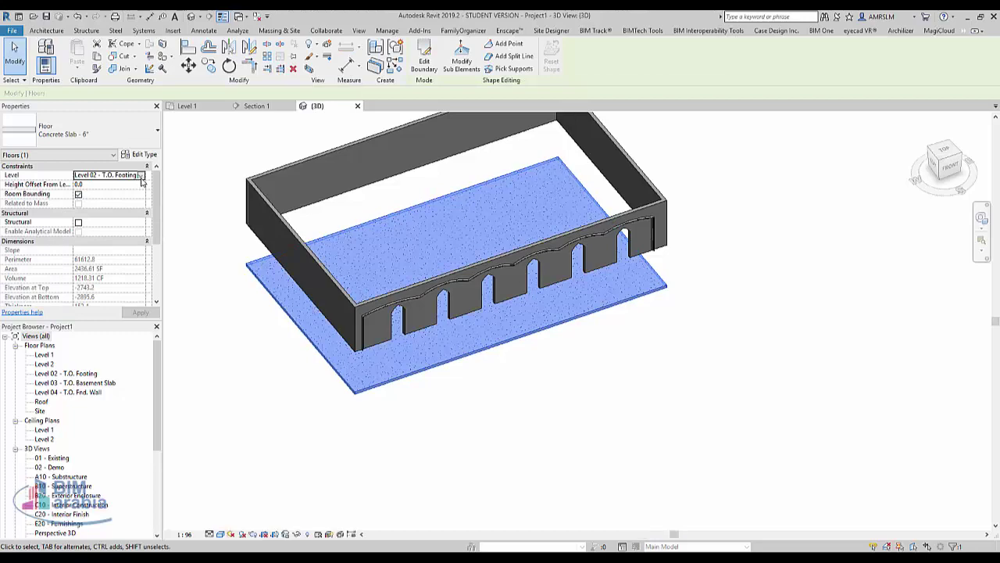
# Change the floor's Level to Level 2 and apply it so the slab caps the walls
pyautogui.click(142, 178)
pyautogui.click(84, 224)
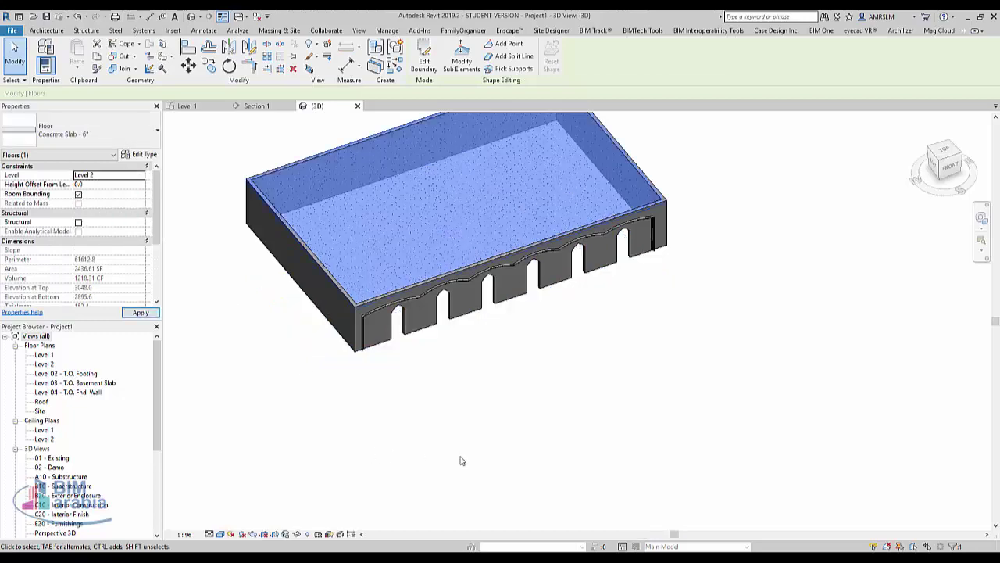
pyautogui.click(563, 399)
pyautogui.moveTo(669, 374); pyautogui.dragTo(655, 487, button='middle')
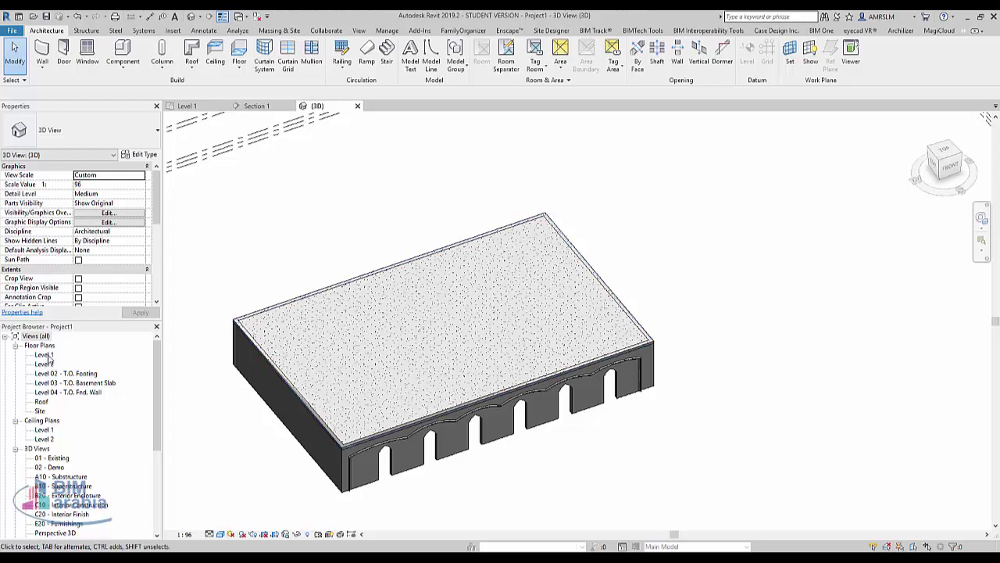
# On the Level 1 plan, draw a horizontal and a vertical reference plane across the room
pyautogui.doubleClick(51, 365)
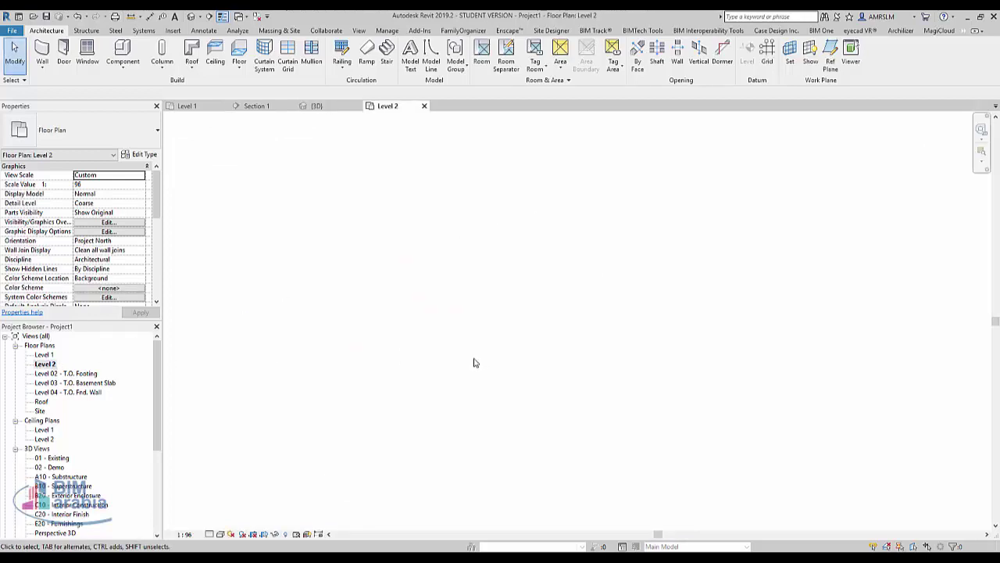
pyautogui.doubleClick(45, 355)
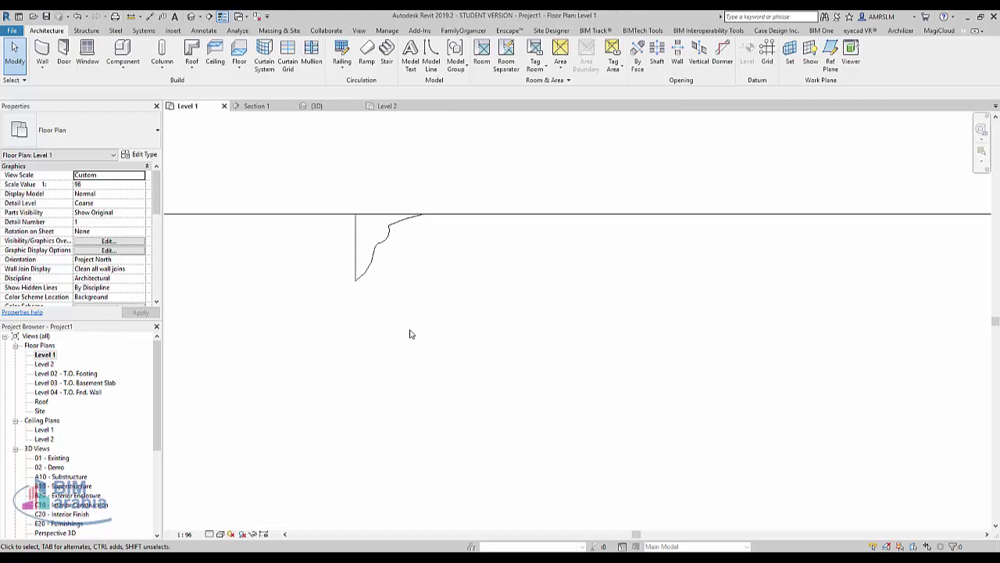
pyautogui.scroll(-3, 410, 334)
pyautogui.scroll(-3, 410, 335)
pyautogui.moveTo(439, 187); pyautogui.dragTo(316, 235, button='middle')
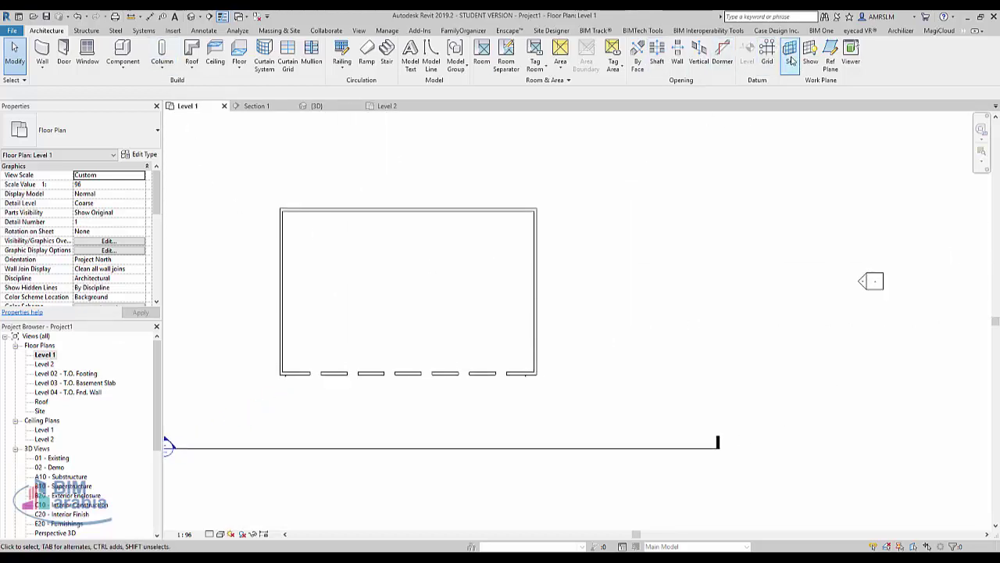
pyautogui.click(830, 55)
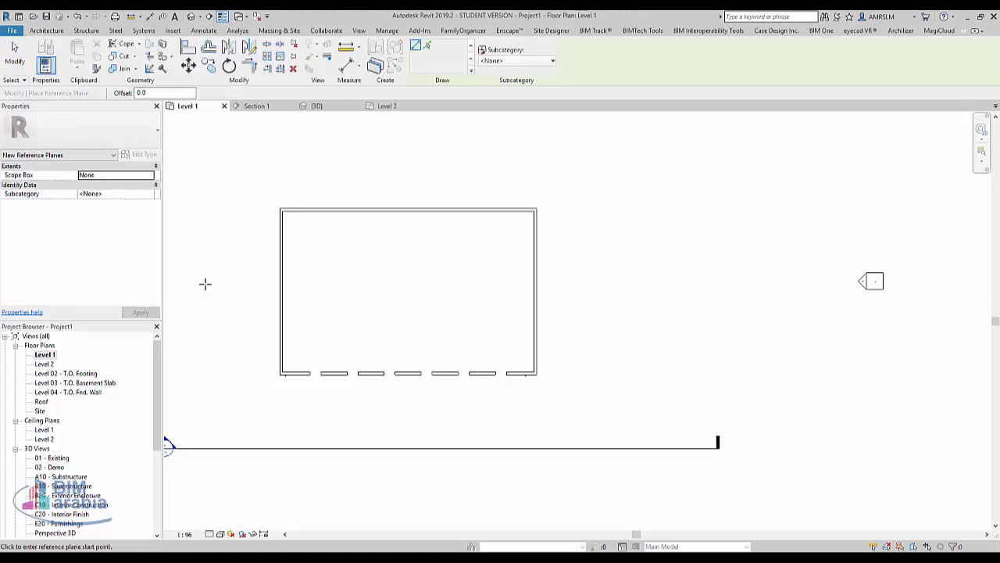
pyautogui.click(169, 283)
pyautogui.click(664, 281)
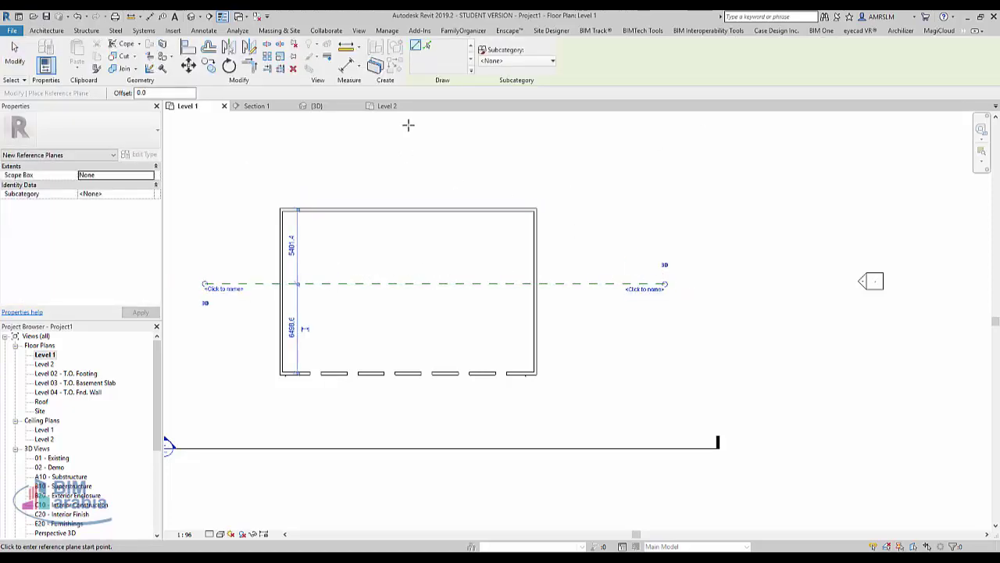
pyautogui.click(408, 125)
pyautogui.click(403, 431)
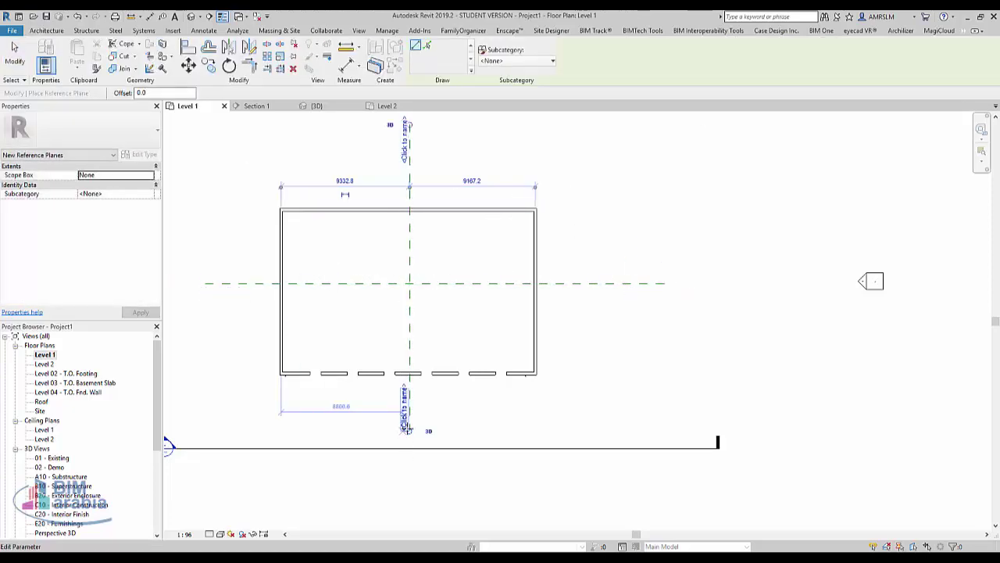
pyautogui.press('Escape')
pyautogui.press('Escape')
# Name the horizontal reference plane 1, then select the vertical plane
pyautogui.click(663, 284)
pyautogui.click(645, 290)
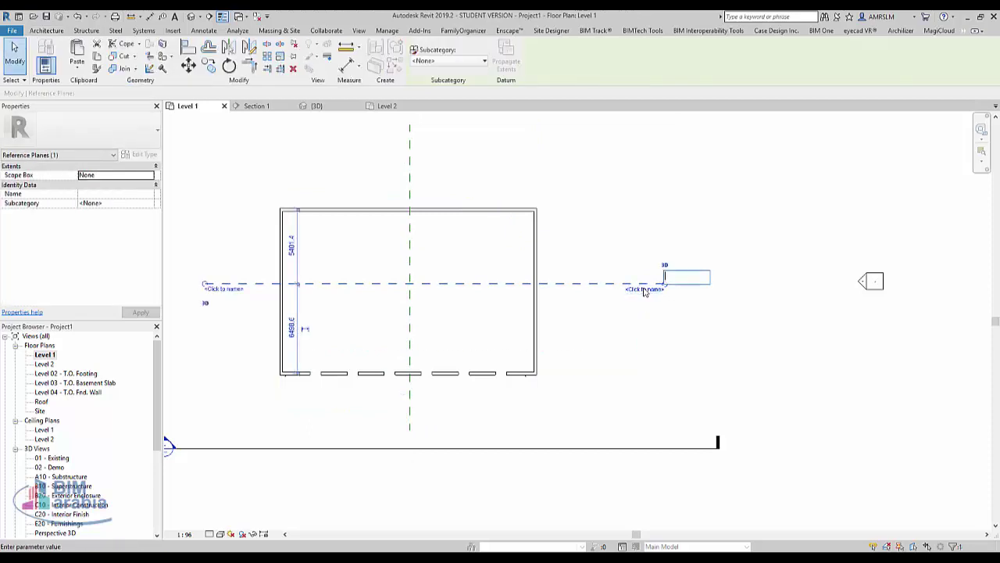
pyautogui.write('1')
pyautogui.press('Return')
pyautogui.click(409, 166)
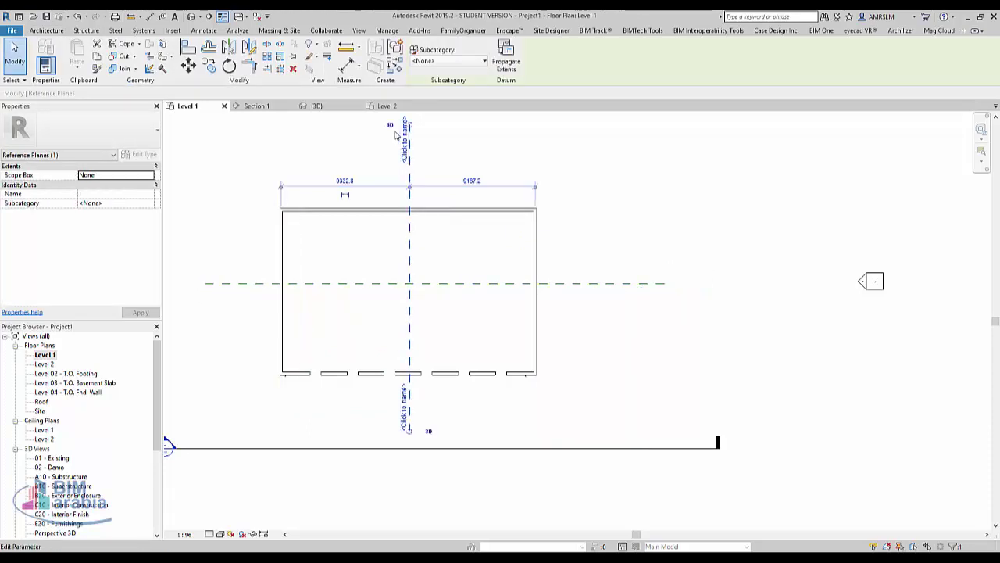
pyautogui.press('Tab')
pyautogui.write('2')
pyautogui.scroll(-3, 512, 329)
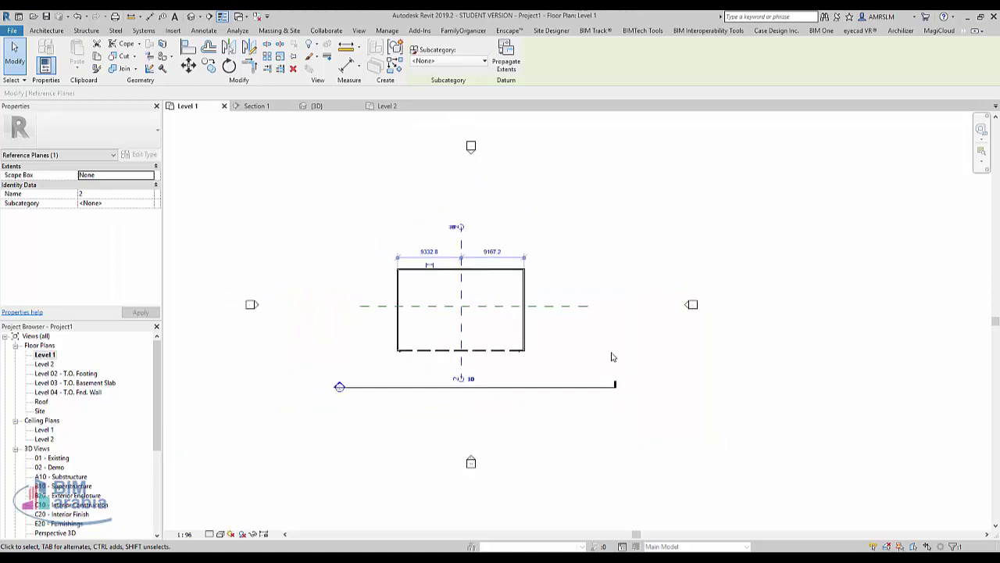
pyautogui.click(493, 339)
pyautogui.scroll(3, 493, 340)
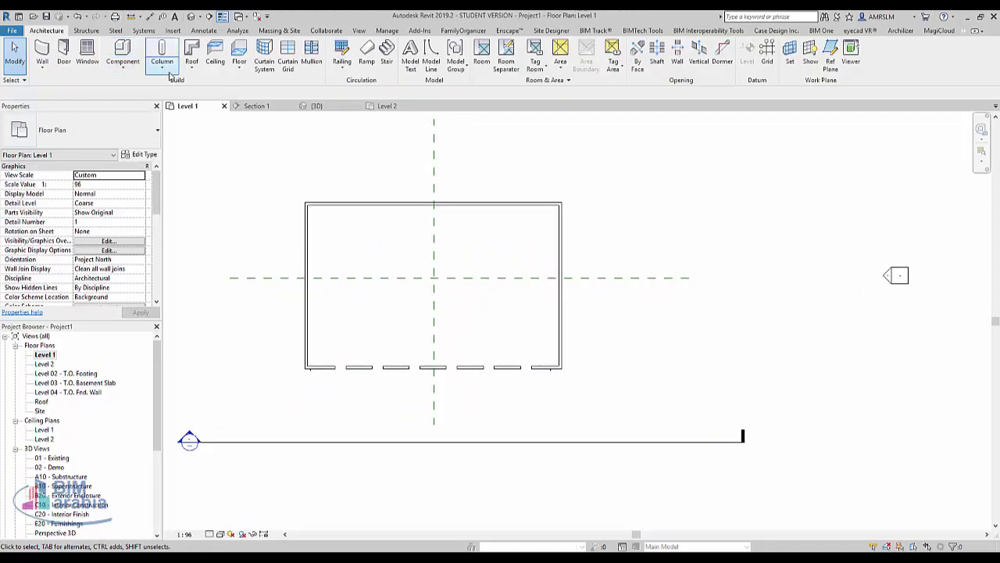
# Start a Model In-Place element in the Floors category, keeping the name Floors 1
pyautogui.doubleClick(49, 374)
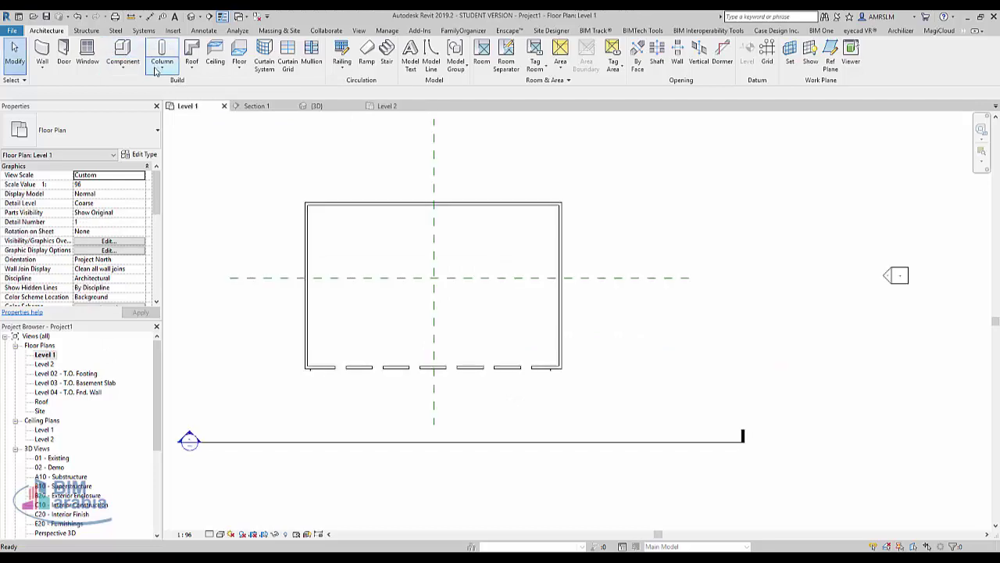
pyautogui.click(122, 65)
pyautogui.click(129, 109)
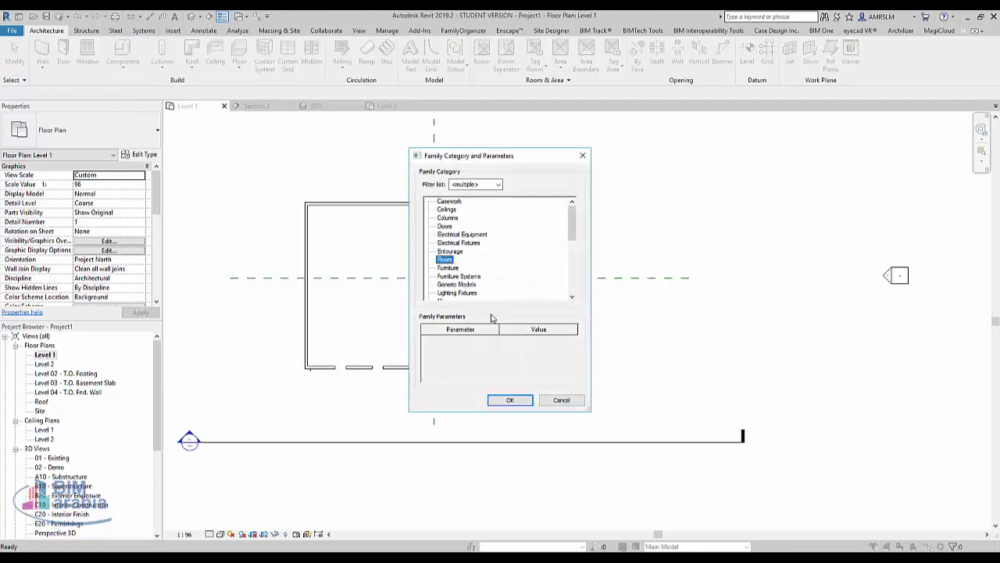
pyautogui.click(508, 401)
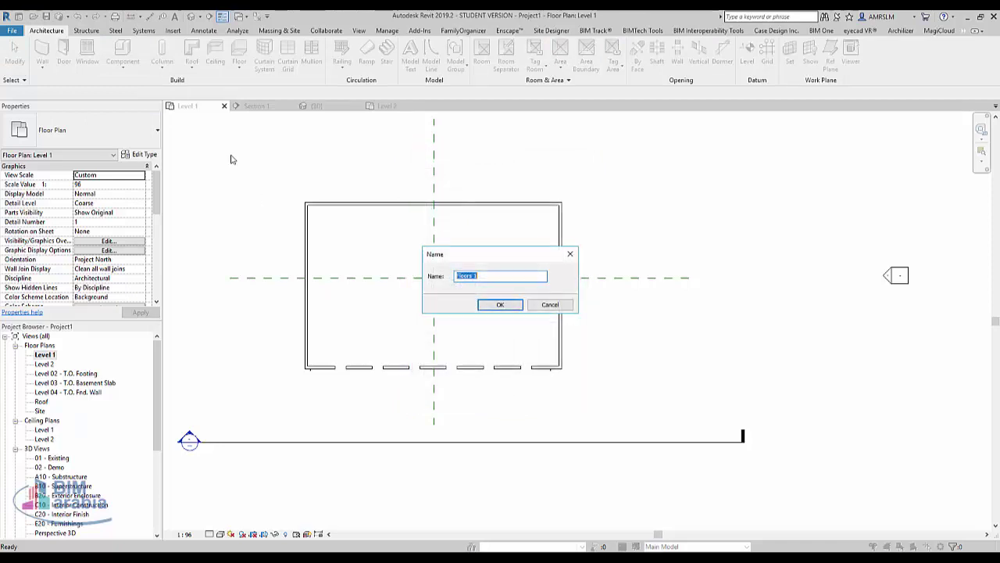
pyautogui.click(498, 305)
pyautogui.scroll(3, 430, 286)
pyautogui.scroll(-2, 442, 279)
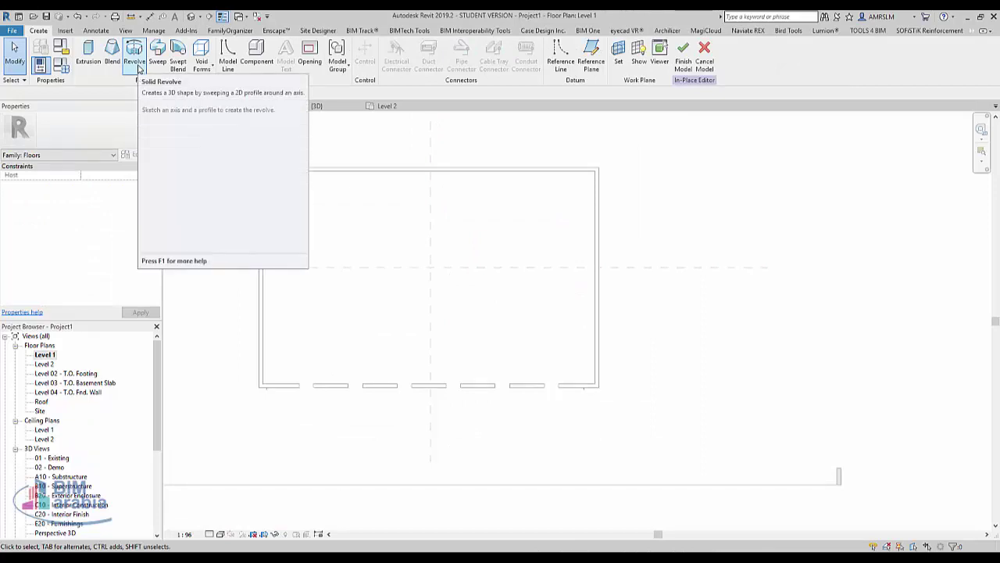
# Start a Revolve and set its work plane to Reference Plane : 1
pyautogui.click(134, 54)
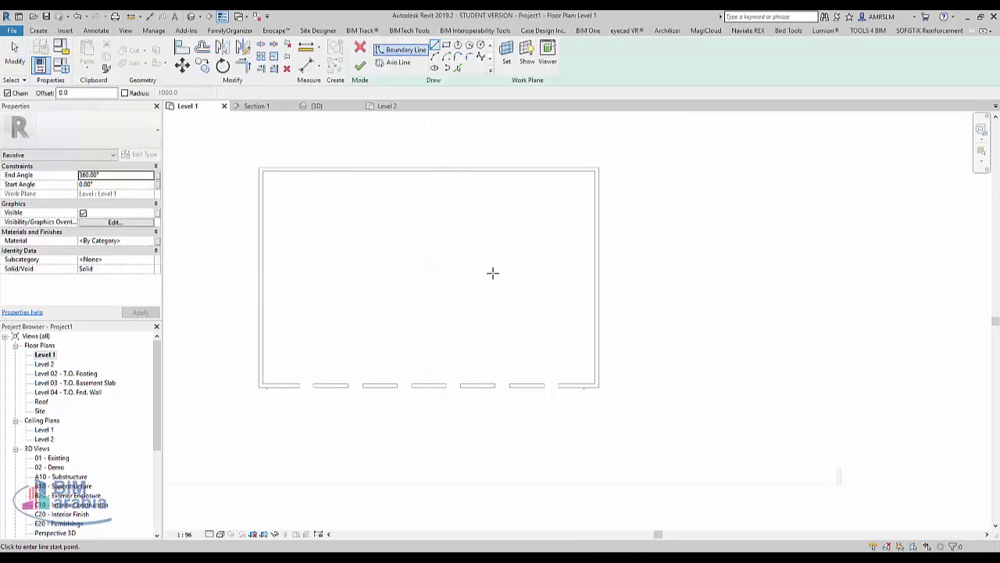
pyautogui.click(507, 55)
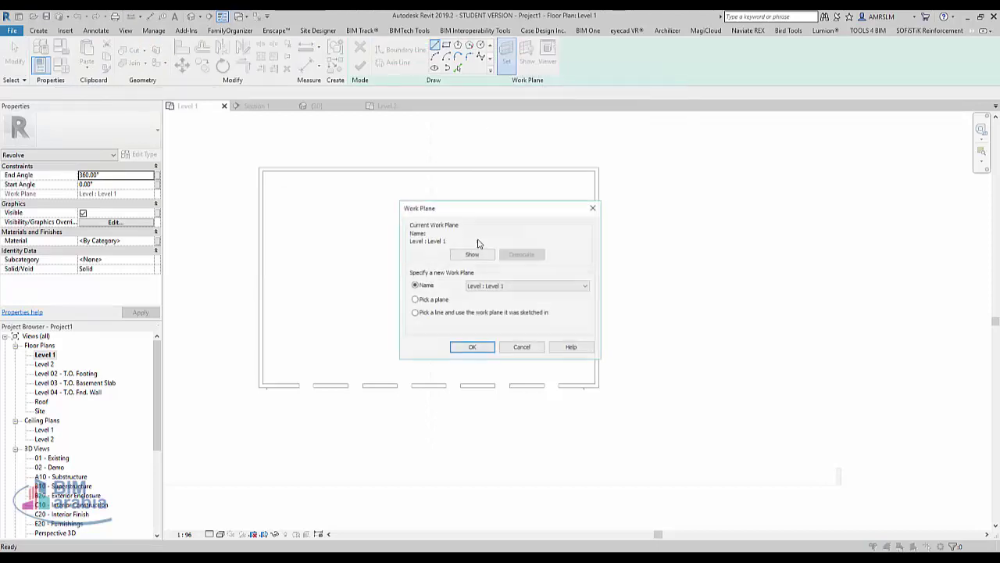
pyautogui.click(481, 287)
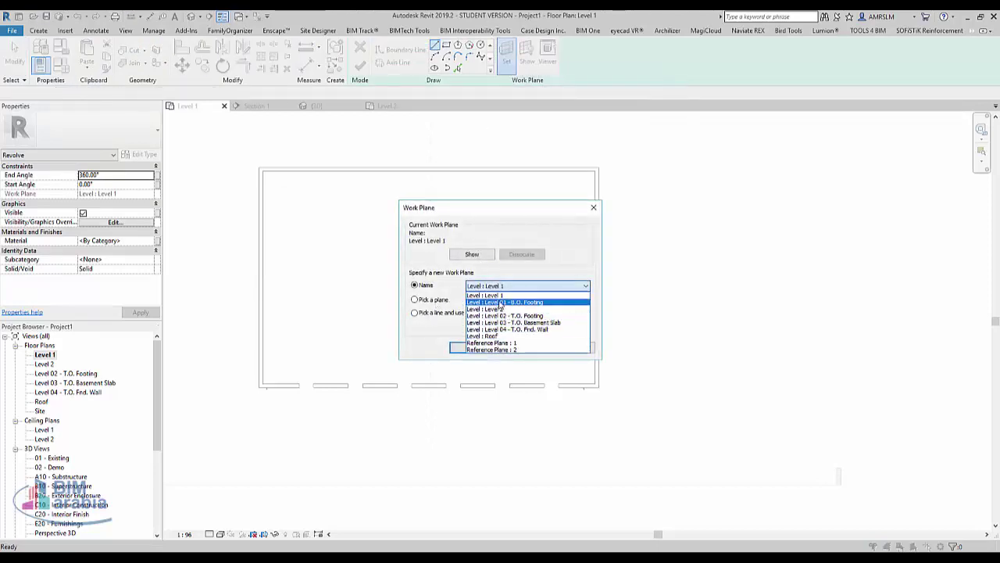
pyautogui.press('Escape')
pyautogui.click(478, 348)
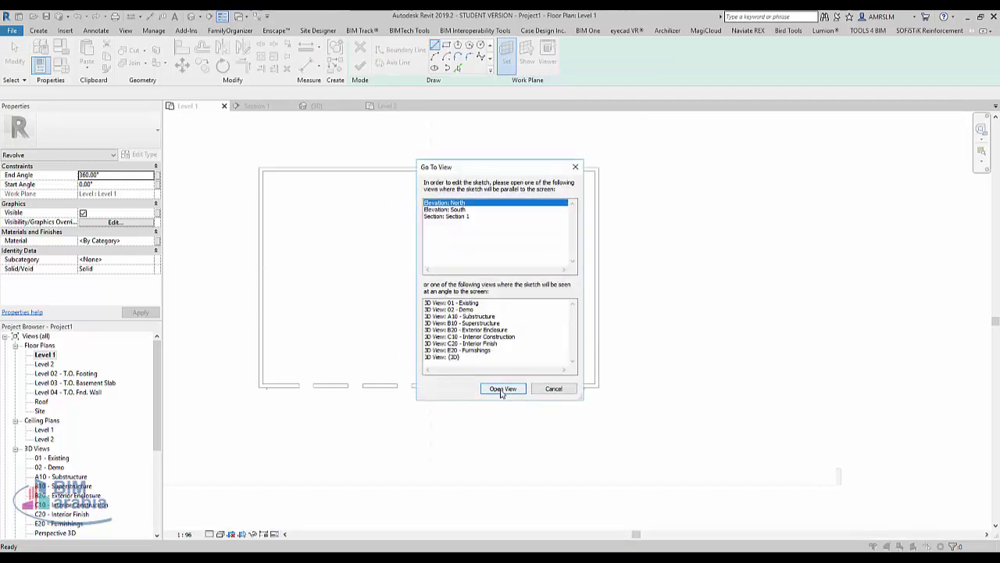
# In the North elevation, draw the dome's quarter-circle arc profile
pyautogui.click(502, 389)
pyautogui.scroll(2, 623, 346)
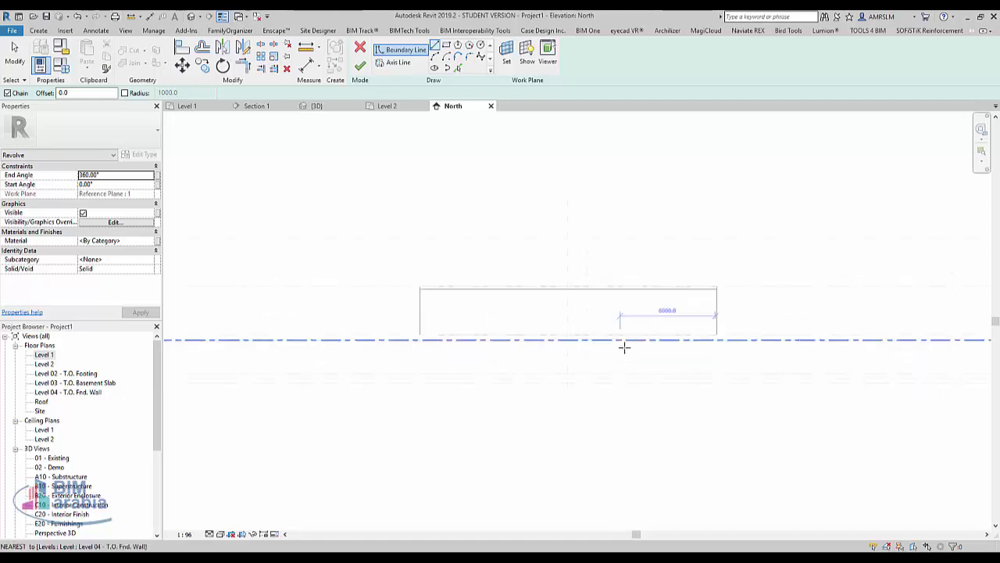
pyautogui.scroll(1, 618, 348)
pyautogui.scroll(3, 594, 245)
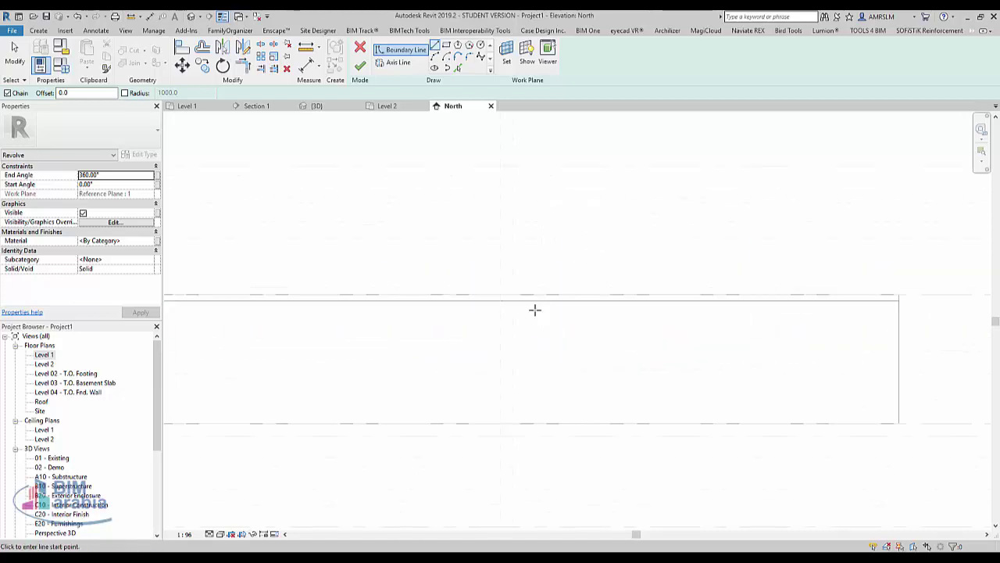
pyautogui.moveTo(543, 263); pyautogui.dragTo(451, 157, button='middle')
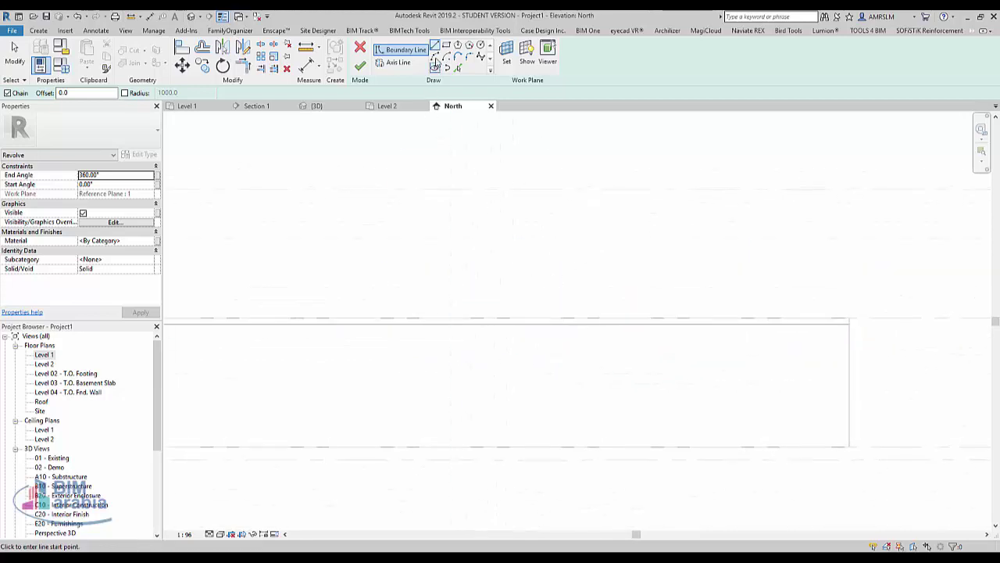
pyautogui.click(435, 59)
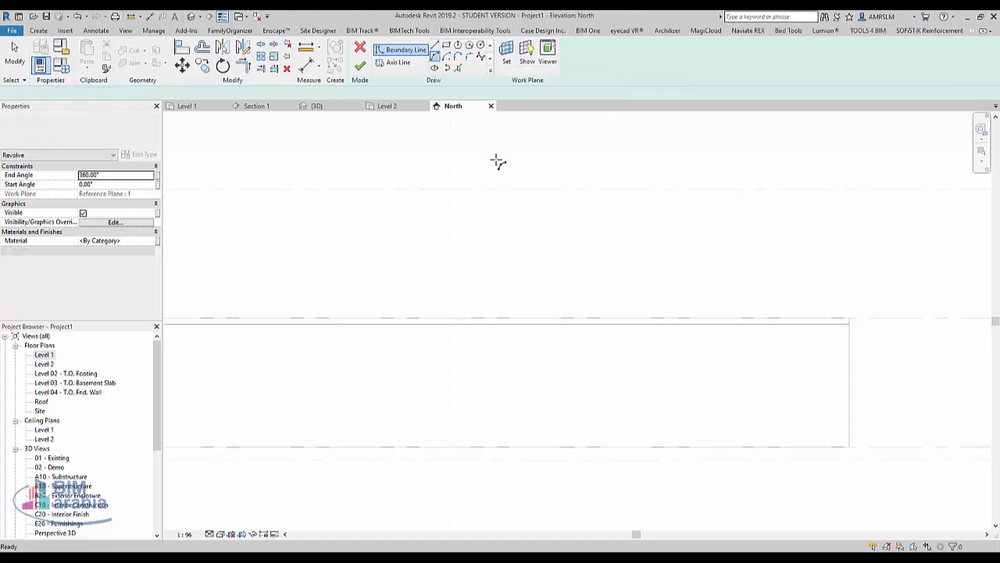
pyautogui.click(552, 320)
pyautogui.click(688, 320)
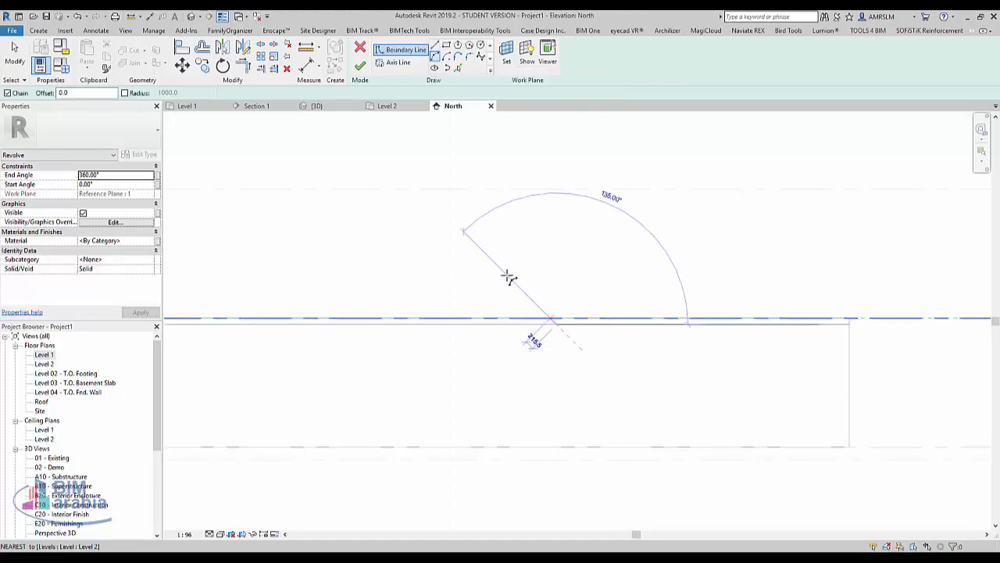
pyautogui.click(458, 216)
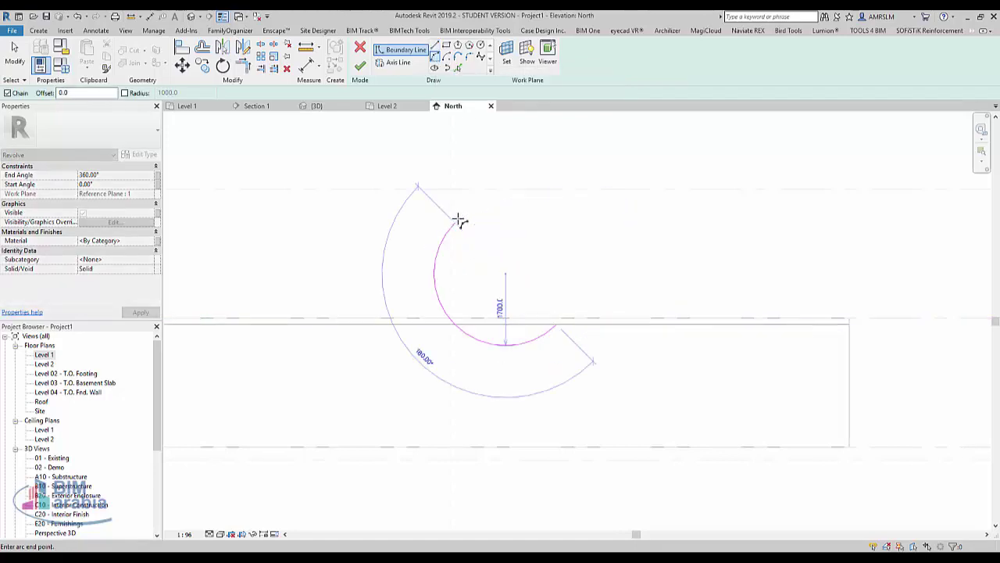
pyautogui.scroll(3, 497, 250)
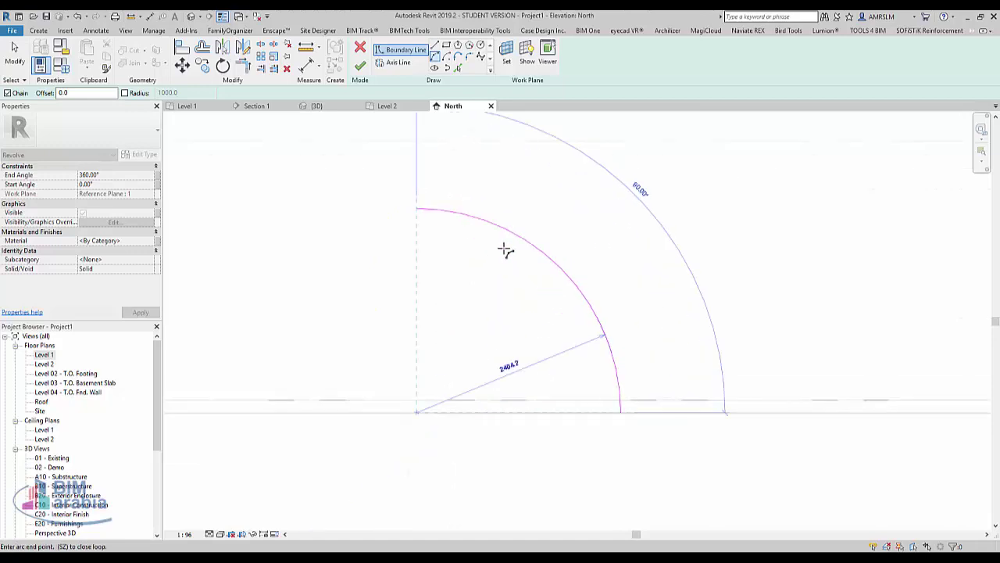
pyautogui.click(504, 249)
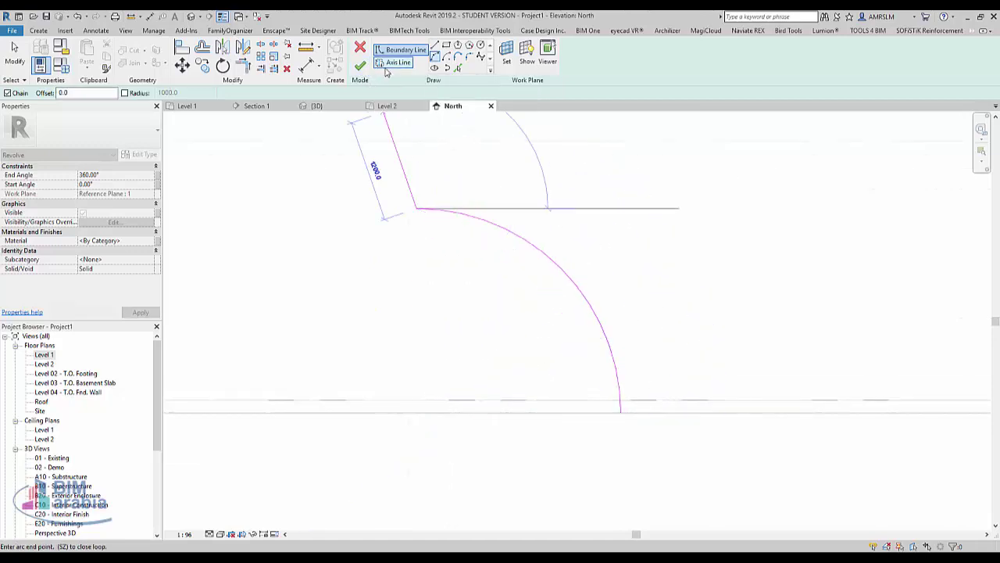
# Draw the vertical rotation axis from the arc's top; finishing fails with an open-loop error
pyautogui.click(390, 63)
pyautogui.click(417, 210)
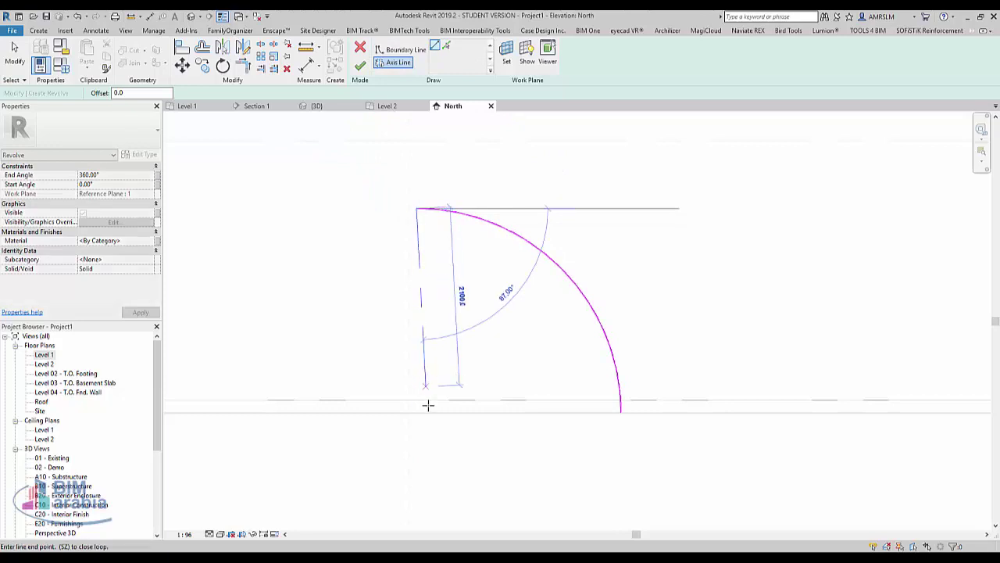
pyautogui.click(413, 455)
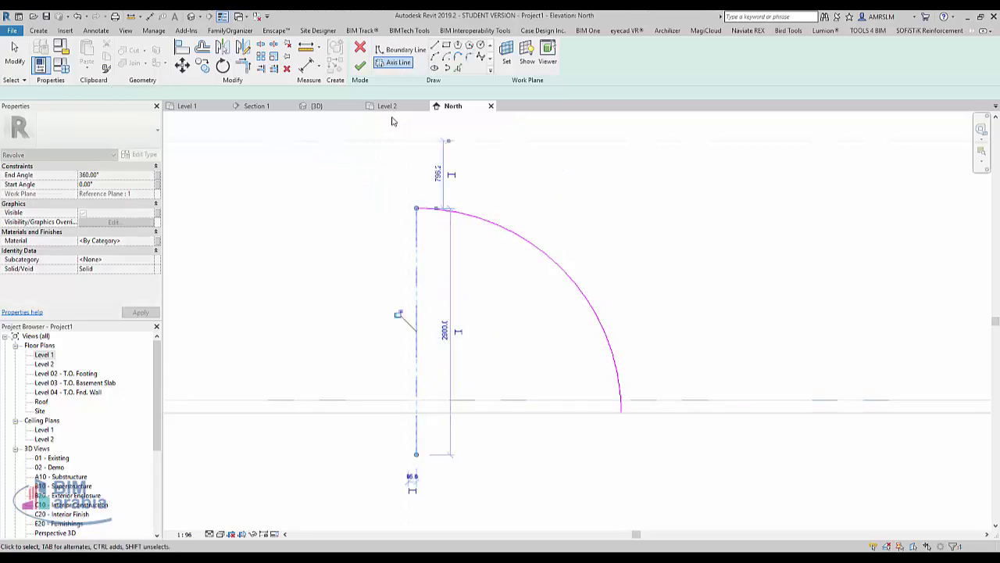
pyautogui.click(360, 66)
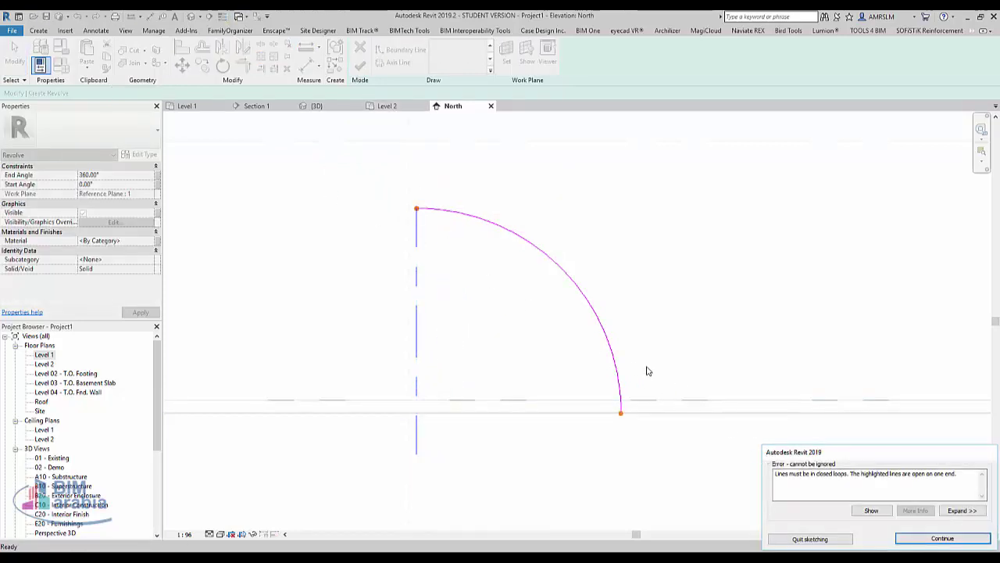
pyautogui.press('Return')
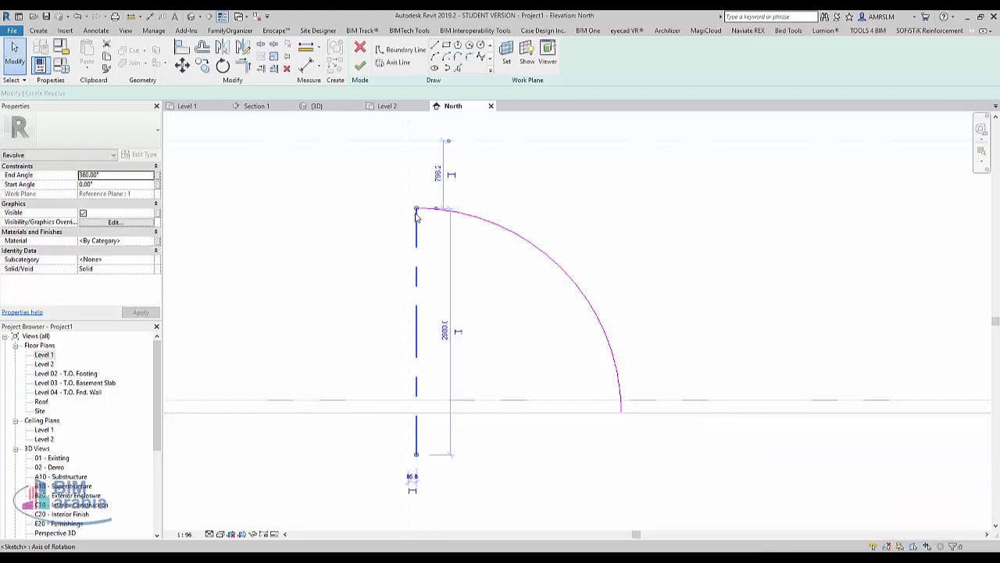
pyautogui.click(417, 159)
pyautogui.press('Escape')
pyautogui.press('Escape')
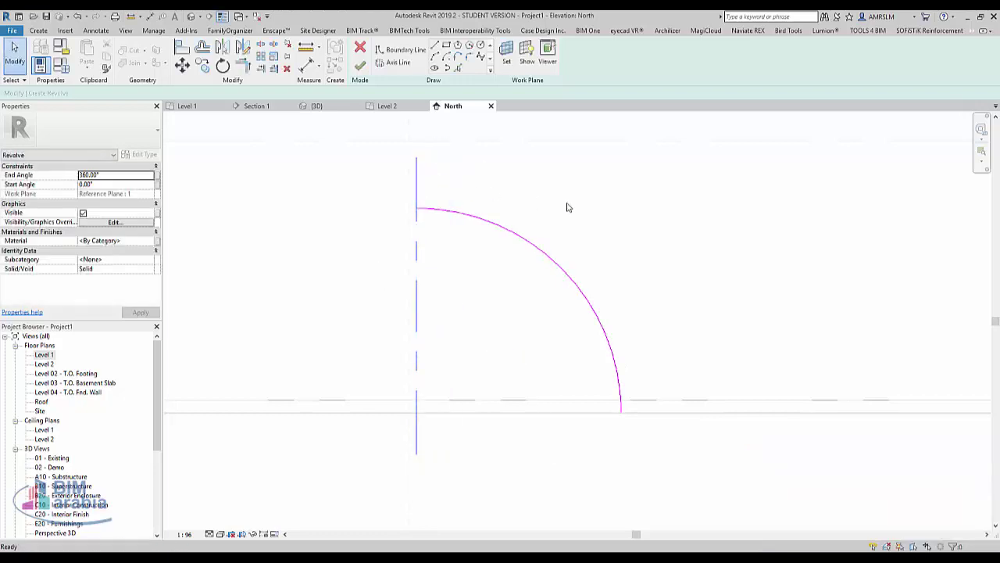
pyautogui.click(359, 67)
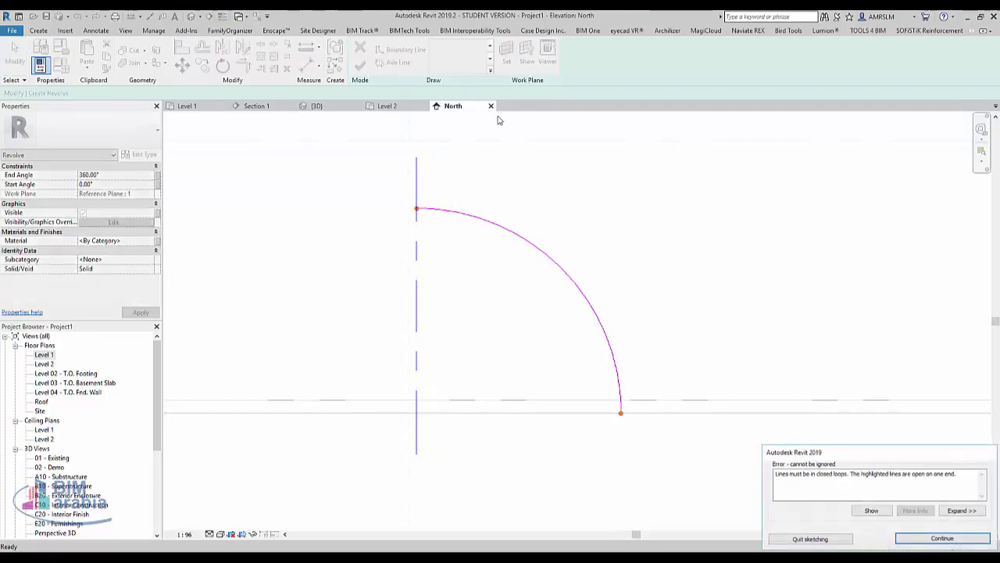
pyautogui.press('Return')
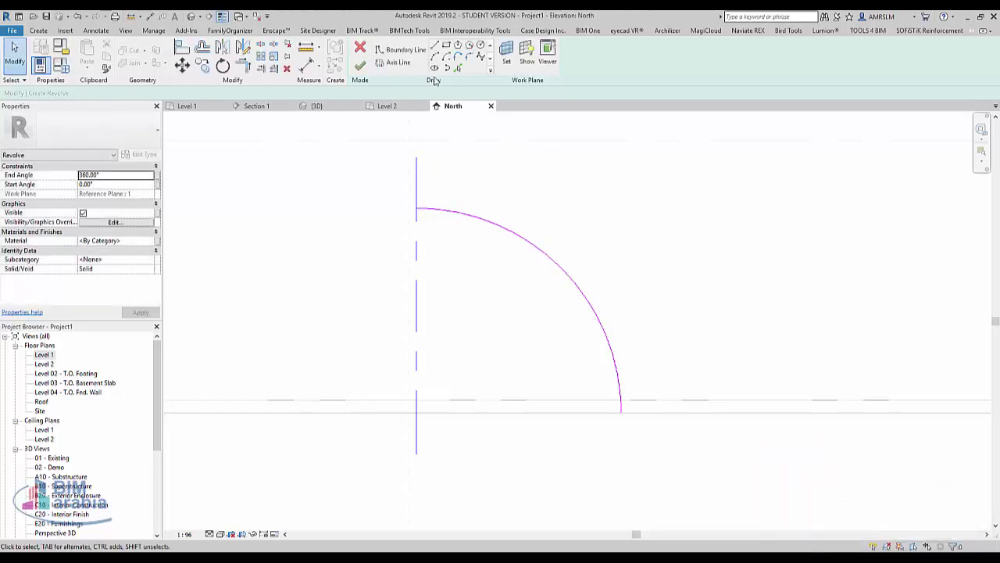
# Close the profile with a vertical line and a base line, finish the revolve, and view it in 3D
pyautogui.click(435, 46)
pyautogui.click(416, 208)
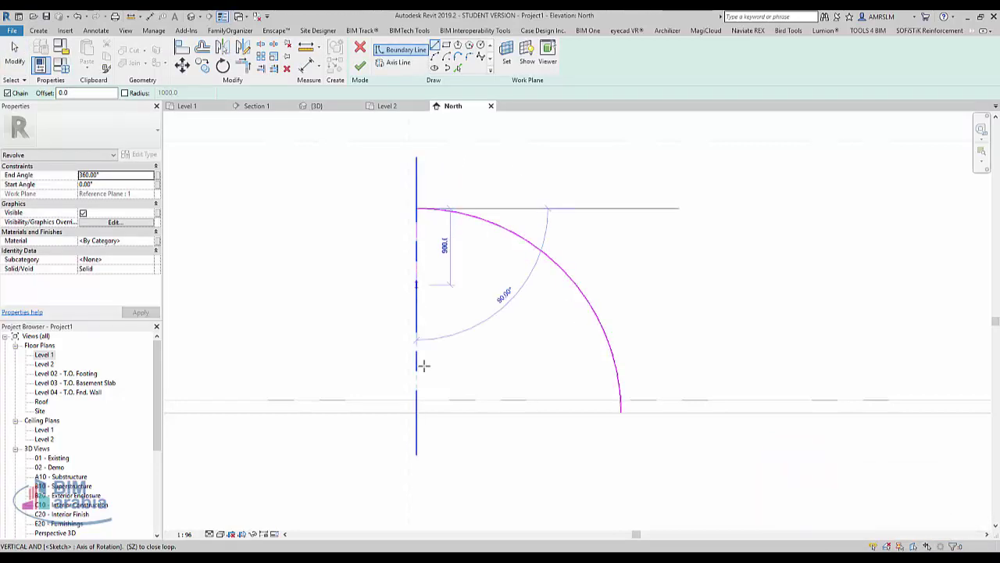
pyautogui.click(416, 413)
pyautogui.click(620, 411)
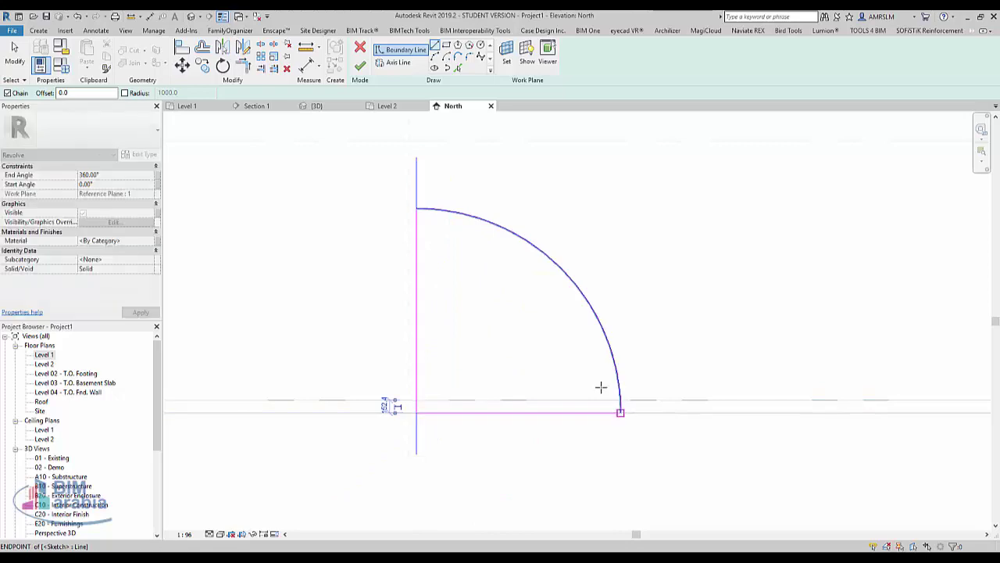
pyautogui.click(359, 66)
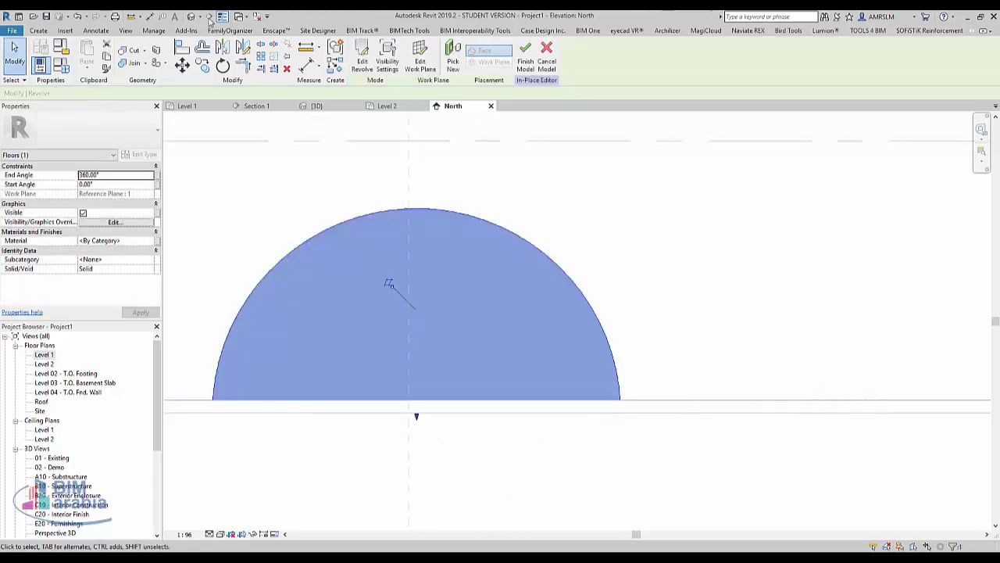
pyautogui.click(192, 16)
pyautogui.scroll(3, 444, 335)
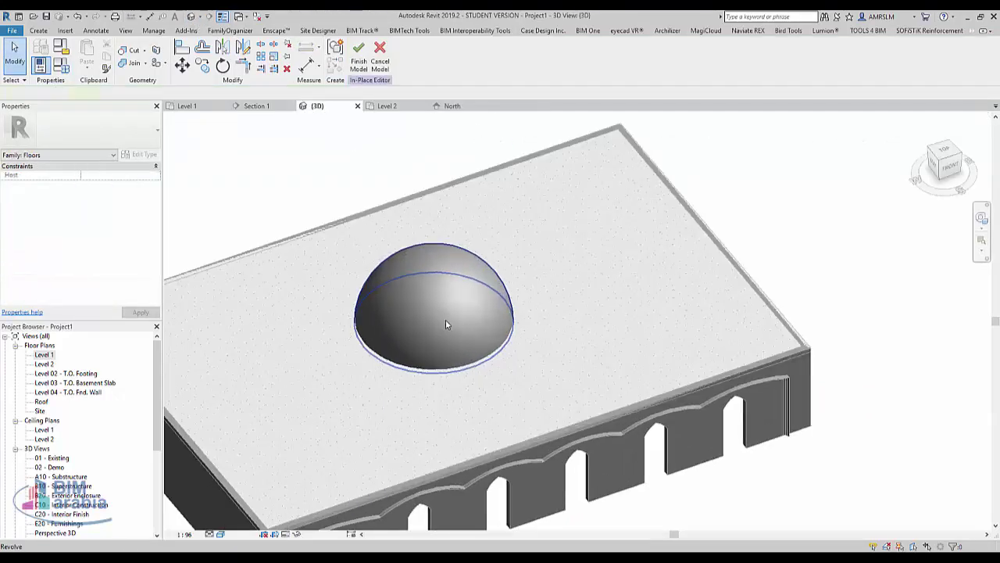
pyautogui.click(446, 321)
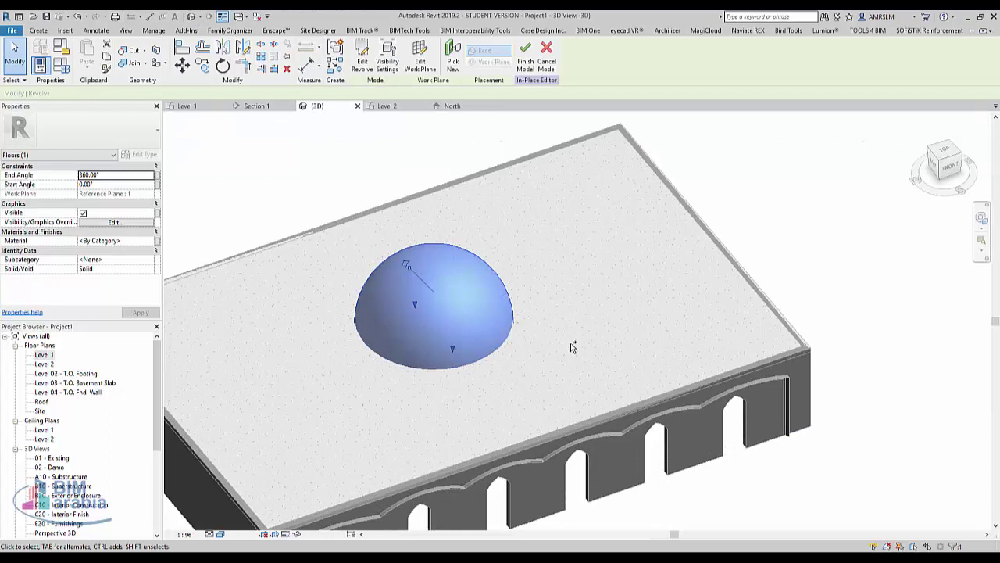
pyautogui.hotkey('ctrl', 'Tab')
pyautogui.scroll(-5, 377, 349)
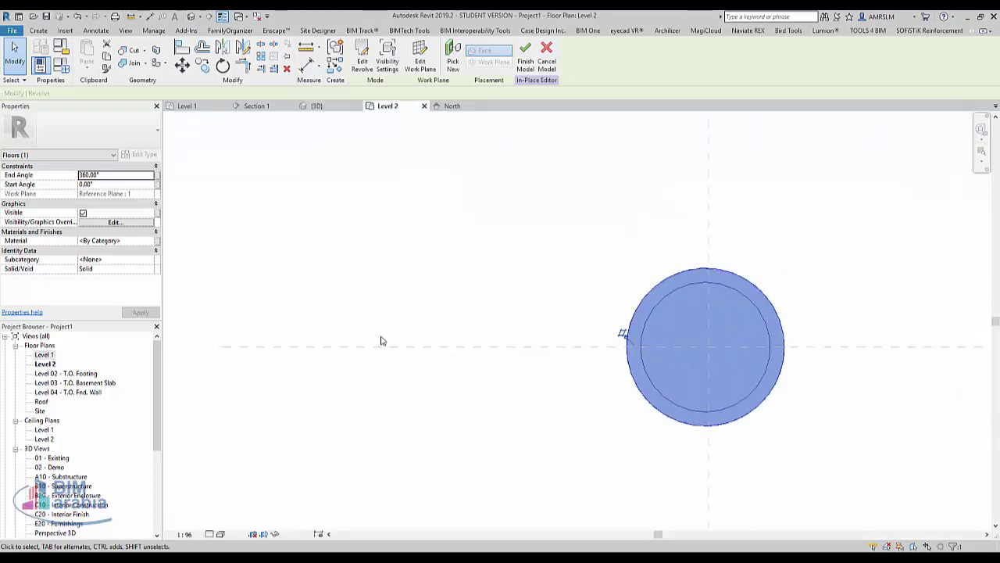
pyautogui.scroll(-1, 449, 335)
pyautogui.hotkey('ctrl', 'shift', 'Tab')
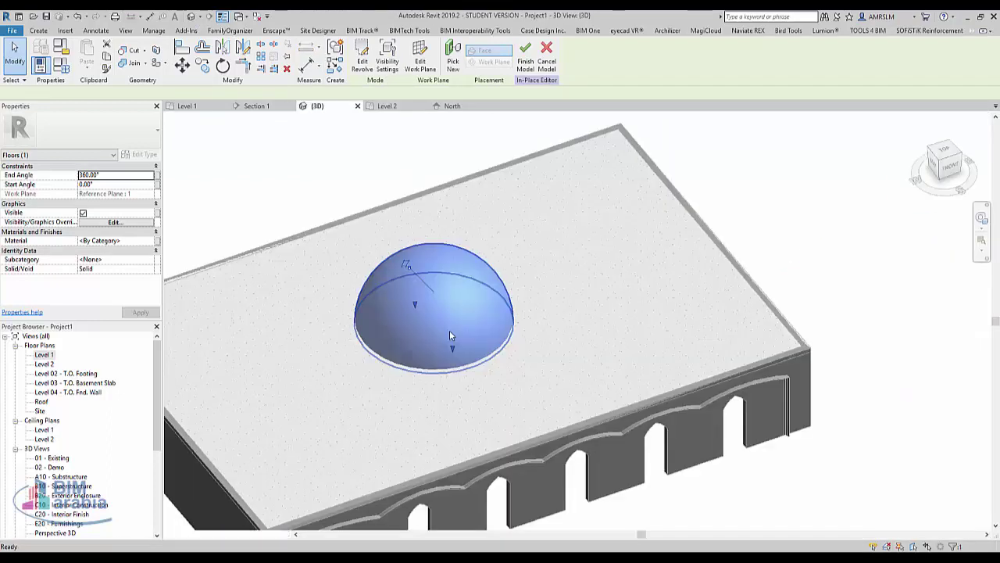
pyautogui.hotkey('ctrl', 'shift', 'Tab')
pyautogui.scroll(-2, 498, 321)
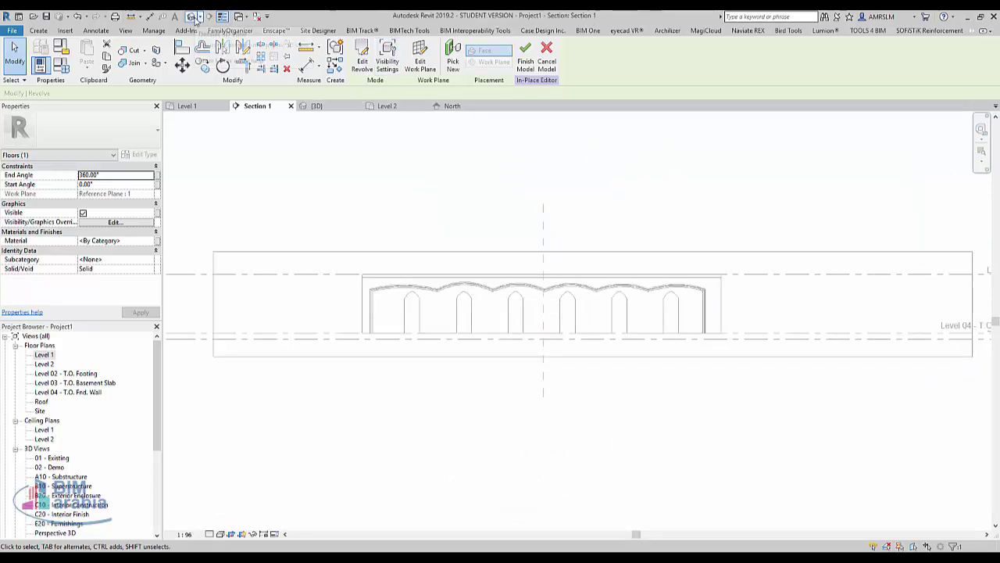
pyautogui.press('Escape')
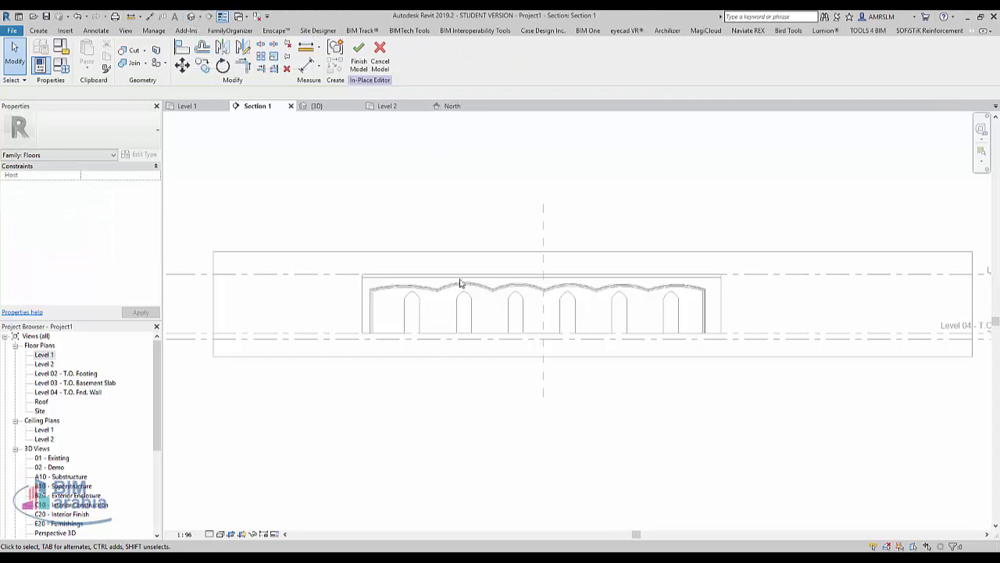
pyautogui.click(191, 17)
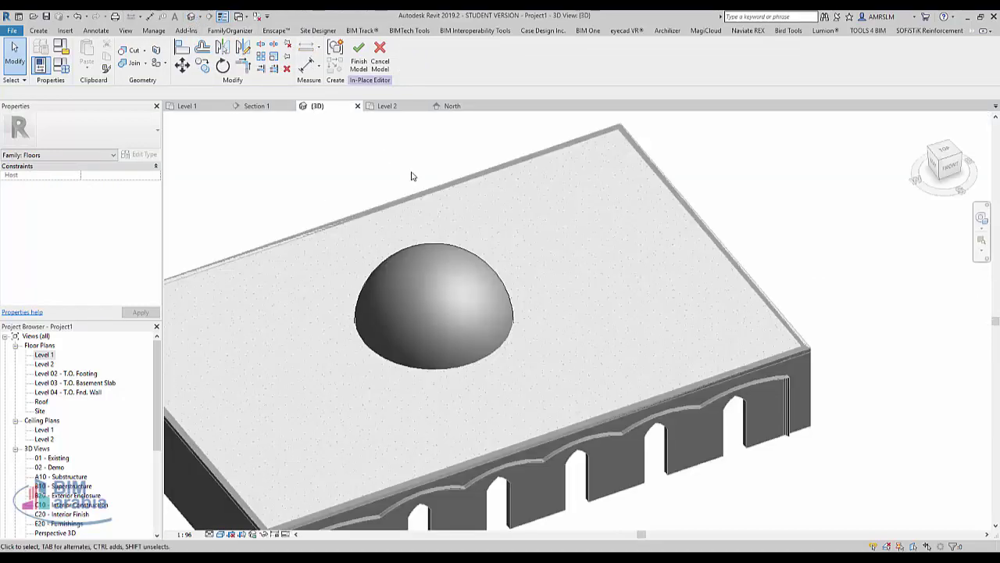
pyautogui.click(453, 287)
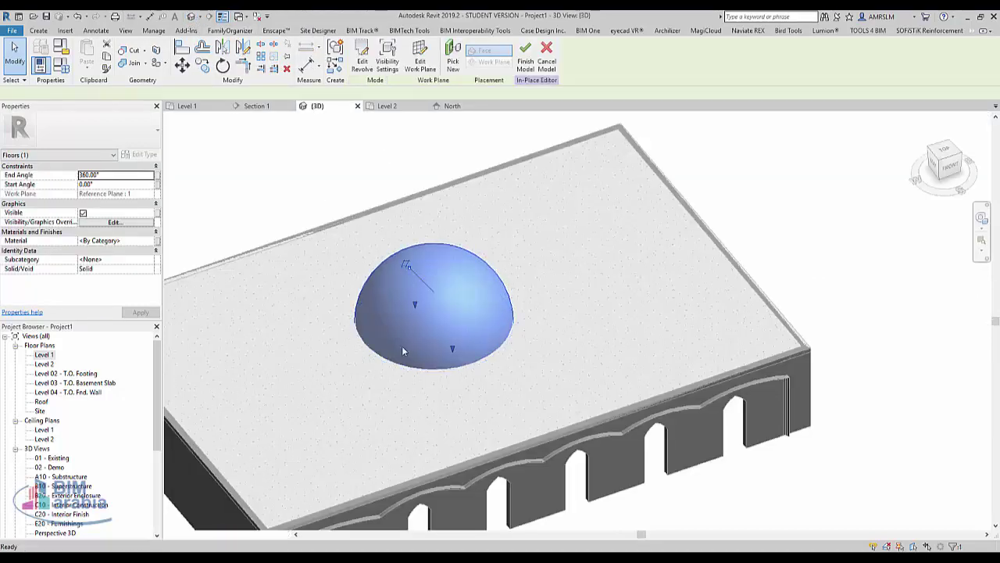
pyautogui.hotkey('ctrl', 'Tab')
pyautogui.hotkey('ctrl', 'Tab')
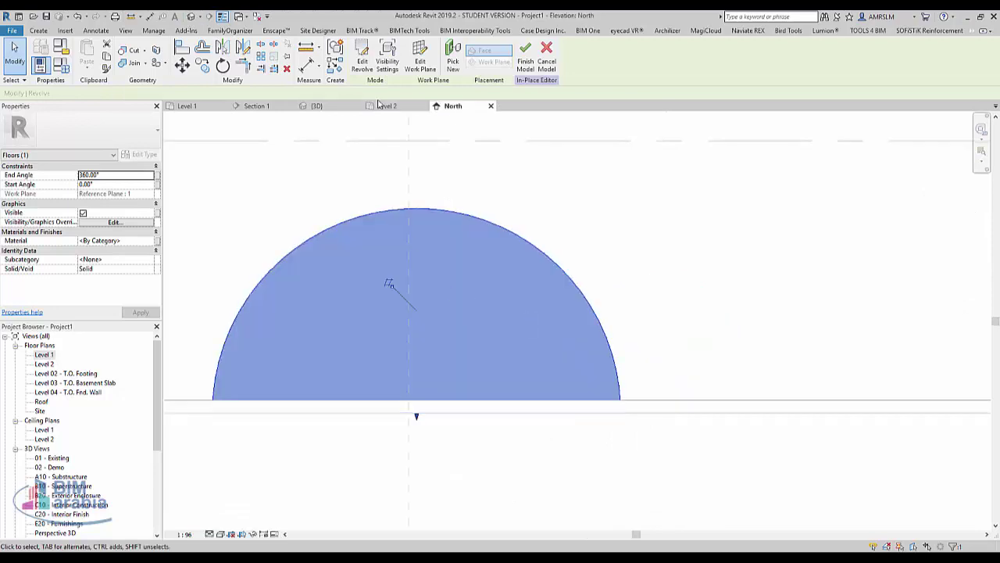
# Reopen the dome's revolve profile and delete its bottom closing line
pyautogui.click(362, 62)
pyautogui.scroll(2, 429, 199)
pyautogui.scroll(1, 418, 248)
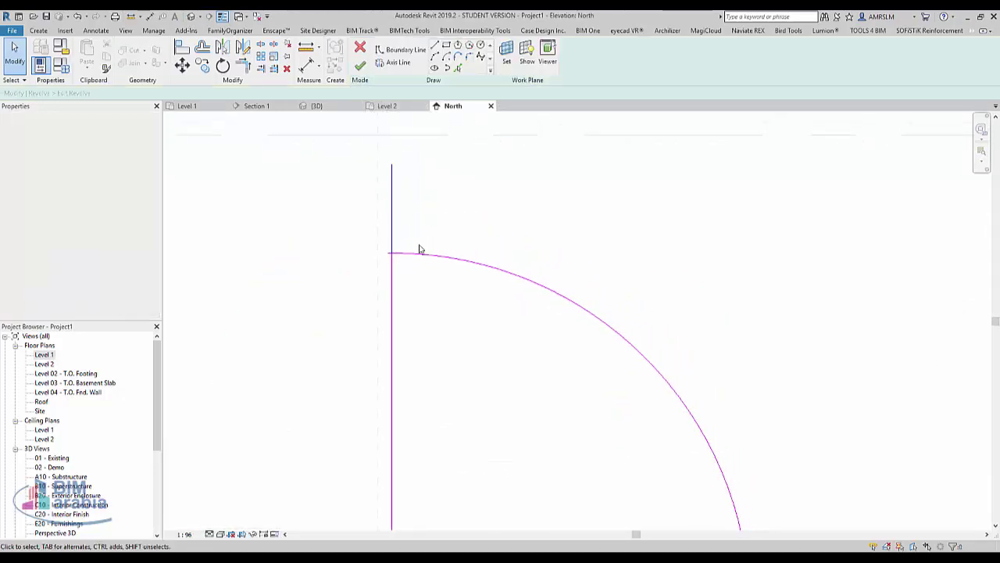
pyautogui.scroll(2, 395, 253)
pyautogui.scroll(-2, 420, 270)
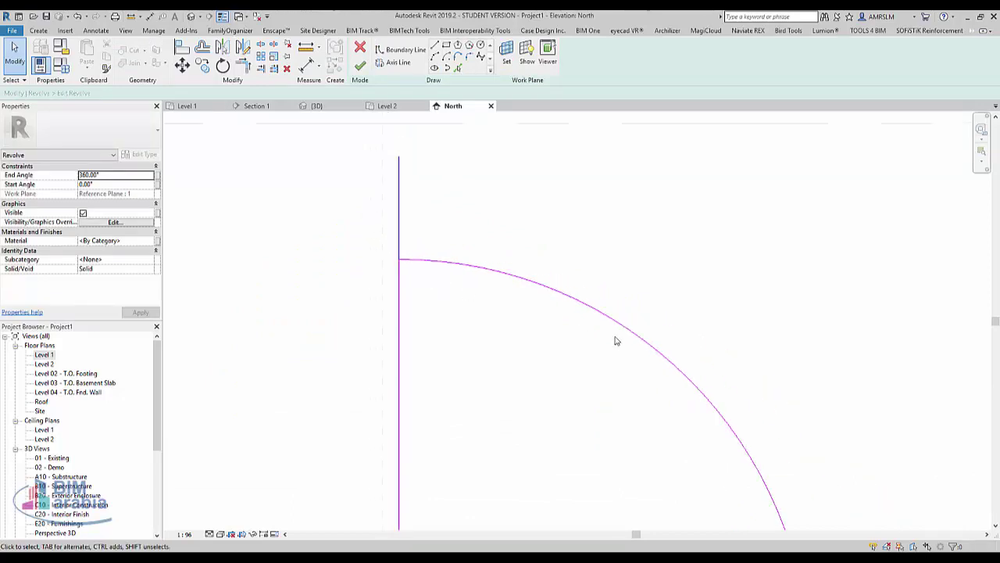
pyautogui.moveTo(616, 342)
pyautogui.mouseDown(button='middle')
pyautogui.moveTo(577, 250)
pyautogui.moveTo(603, 282)
pyautogui.mouseUp(button='middle')
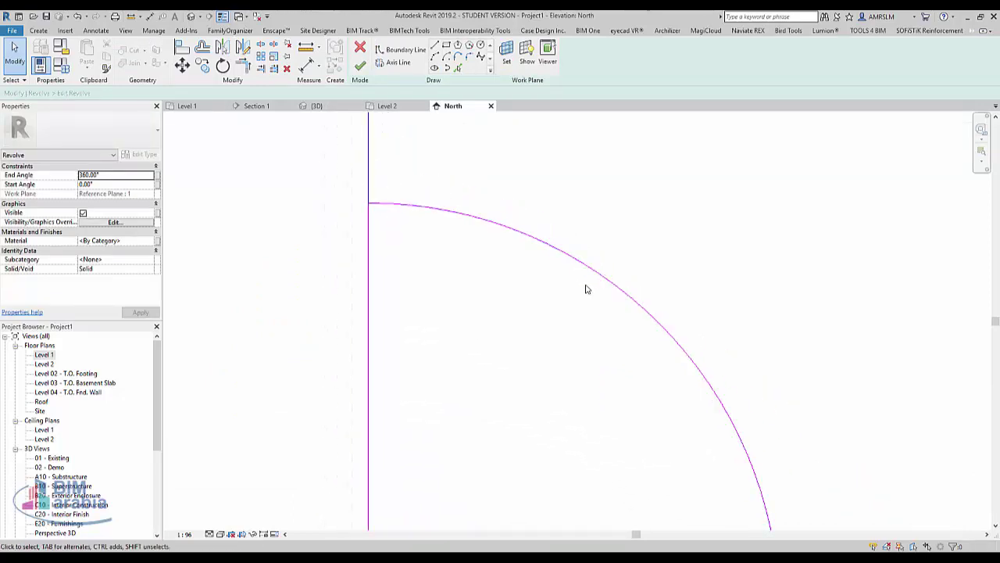
pyautogui.scroll(-2, 586, 290)
pyautogui.click(445, 347)
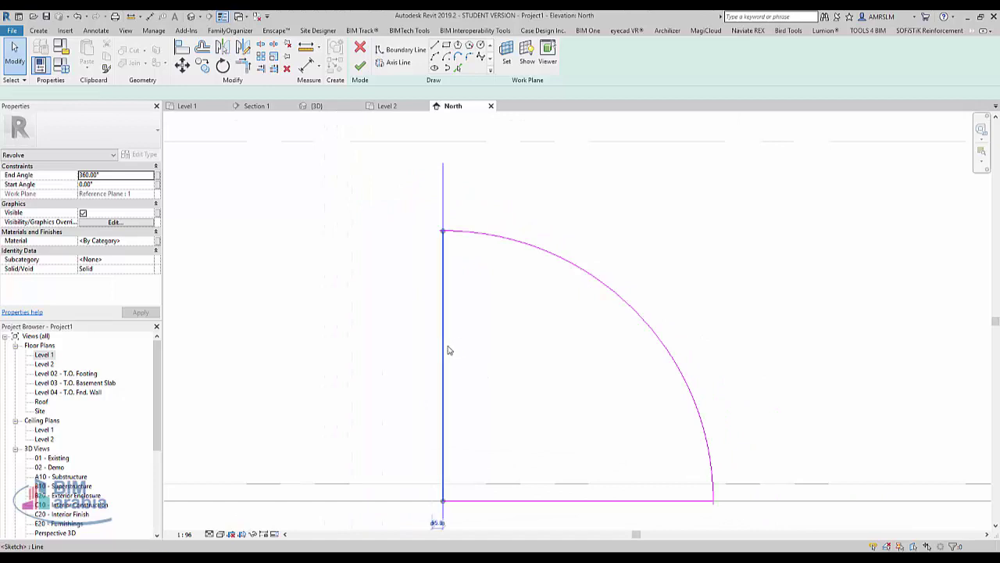
pyautogui.click(536, 501)
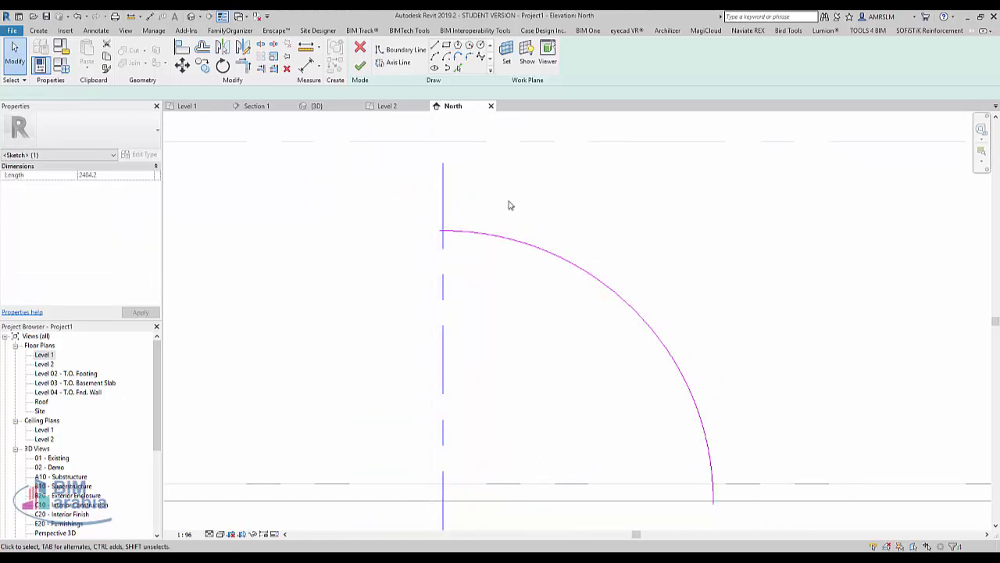
pyautogui.press('Delete')
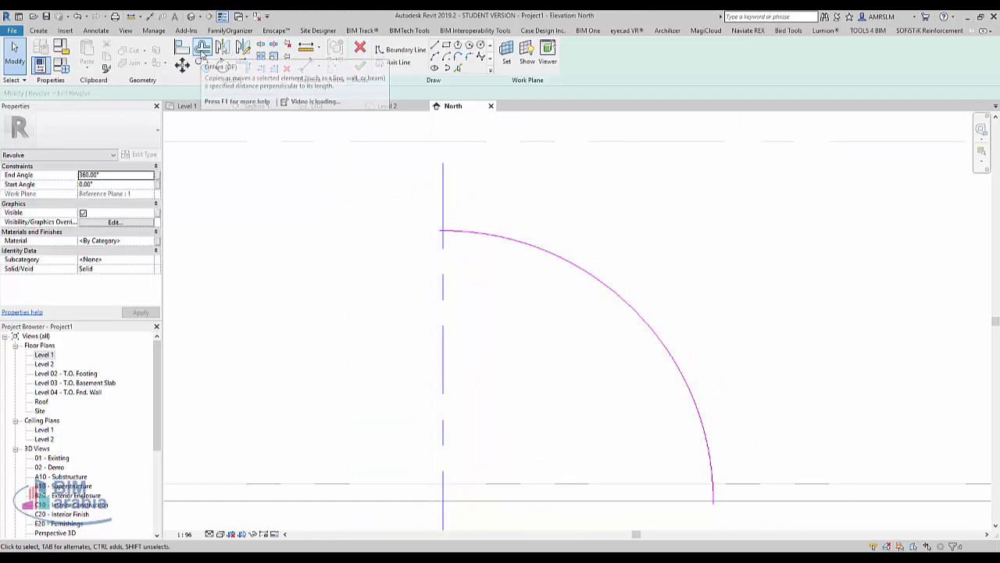
# Offset a copy of the dome arc by 20 to form the shell thickness
pyautogui.click(203, 48)
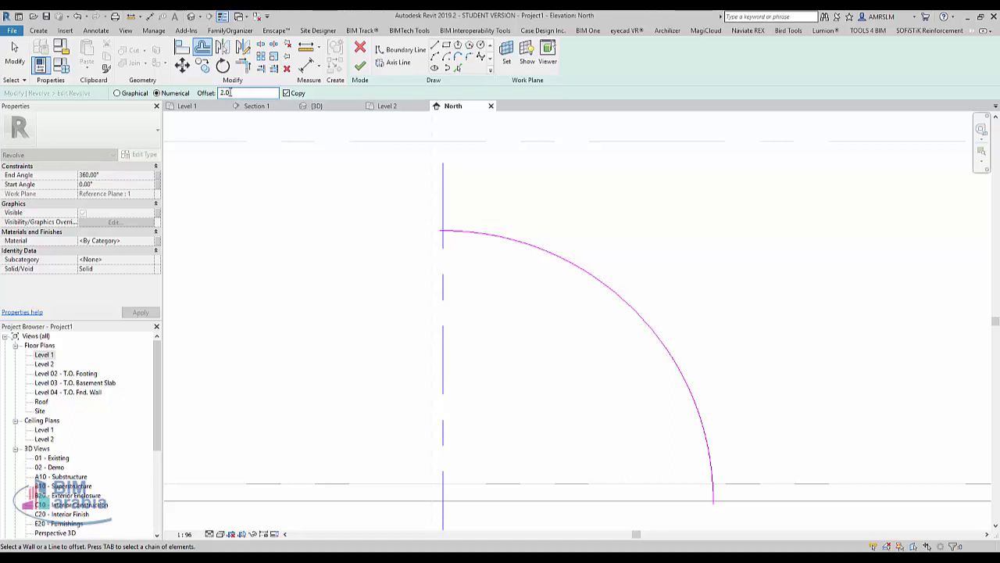
pyautogui.click(590, 282)
pyautogui.scroll(3, 440, 227)
pyautogui.scroll(1, 413, 176)
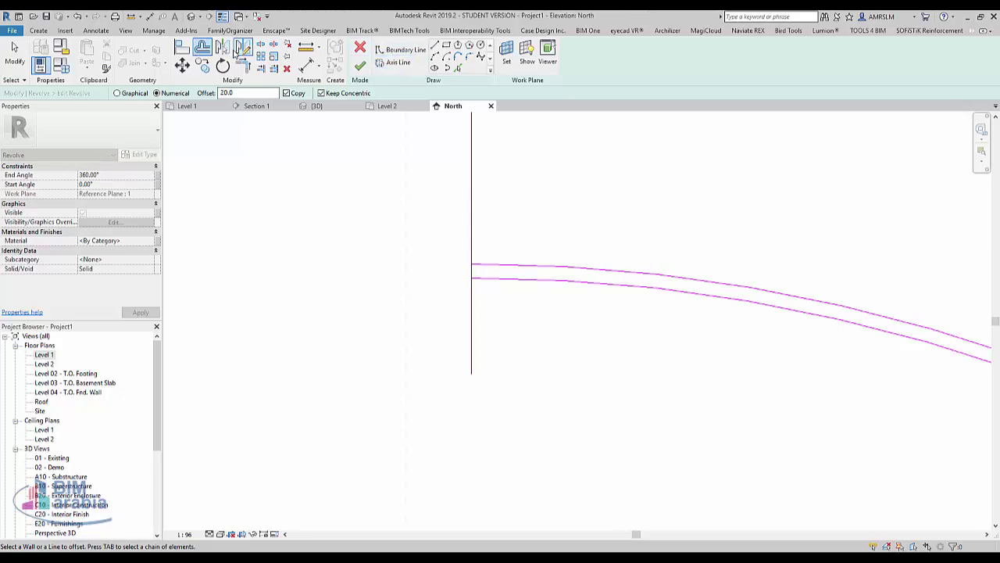
# Join both arc bottoms with a boundary line and finish the revolve sketch
pyautogui.click(434, 45)
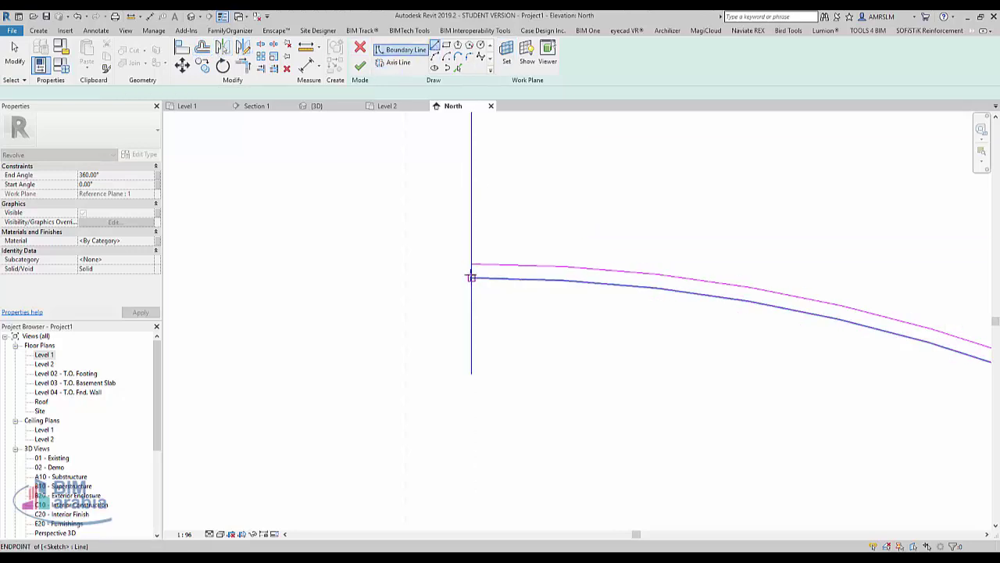
pyautogui.click(471, 263)
pyautogui.press('Escape')
pyautogui.scroll(-2, 532, 252)
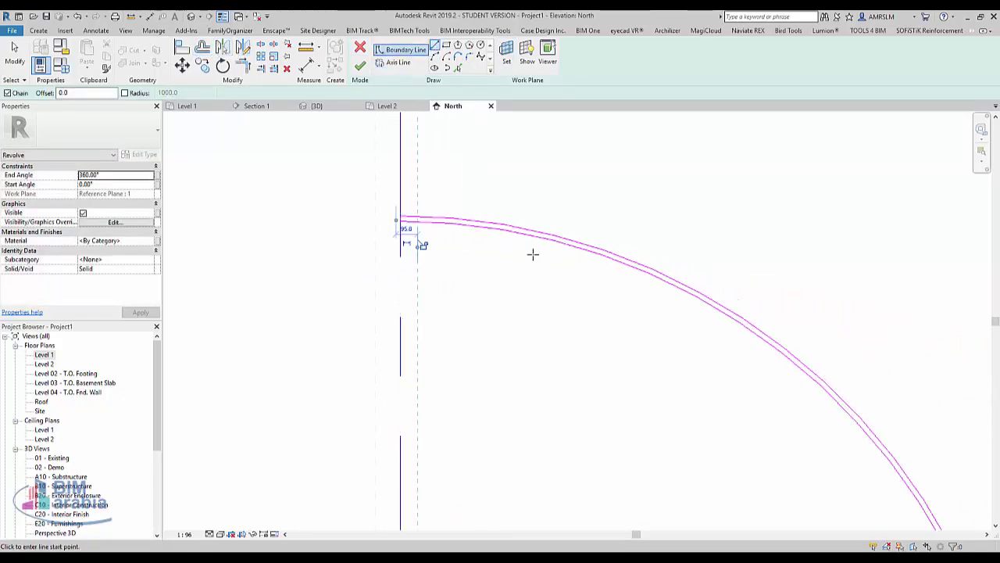
pyautogui.scroll(-2, 714, 495)
pyautogui.scroll(4, 782, 526)
pyautogui.scroll(3, 782, 526)
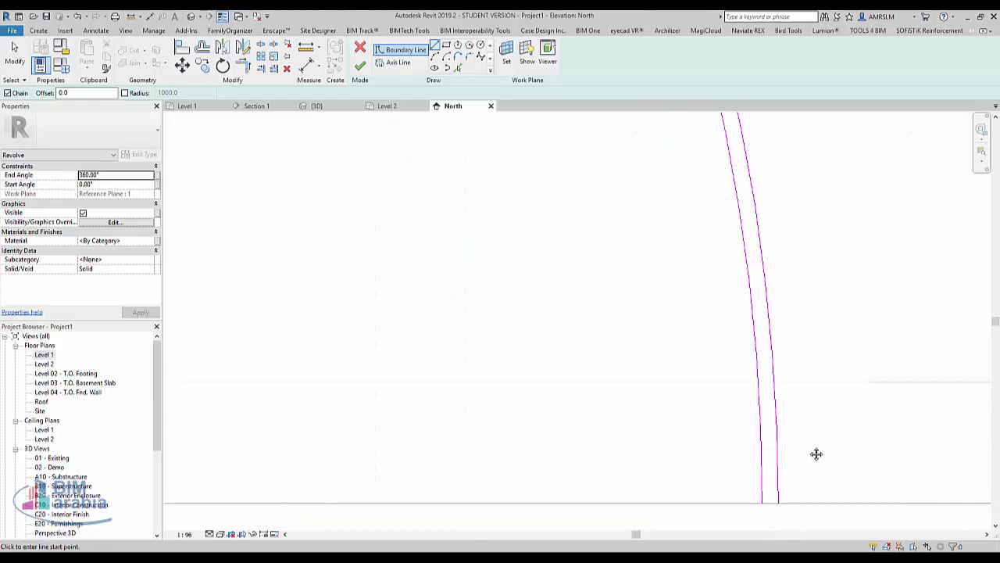
pyautogui.click(750, 503)
pyautogui.click(769, 503)
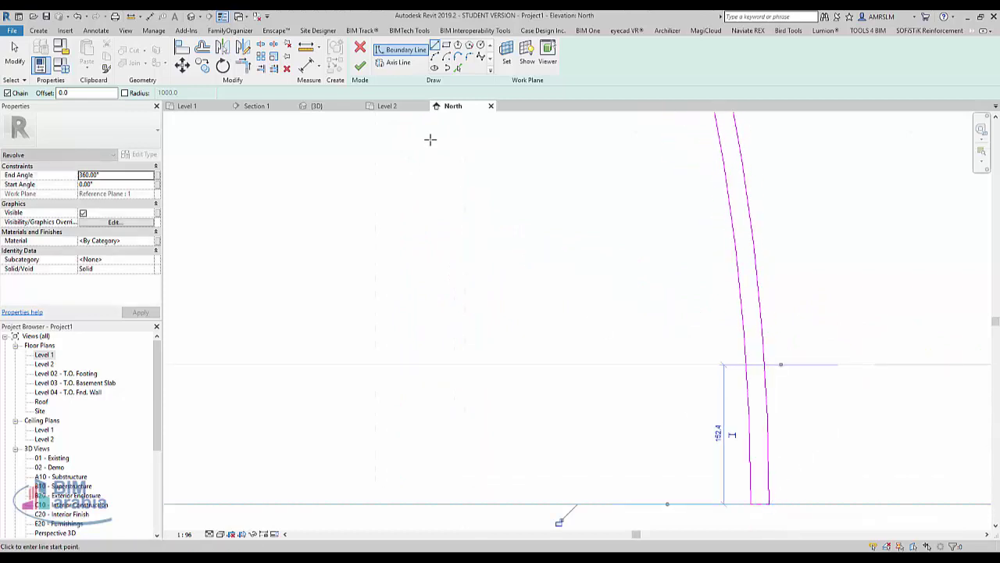
pyautogui.click(362, 68)
pyautogui.scroll(-2, 721, 383)
pyautogui.scroll(-3, 677, 373)
# Reopen the revolve sketch and inspect the lines at the profile's top and axis
pyautogui.scroll(-3, 630, 372)
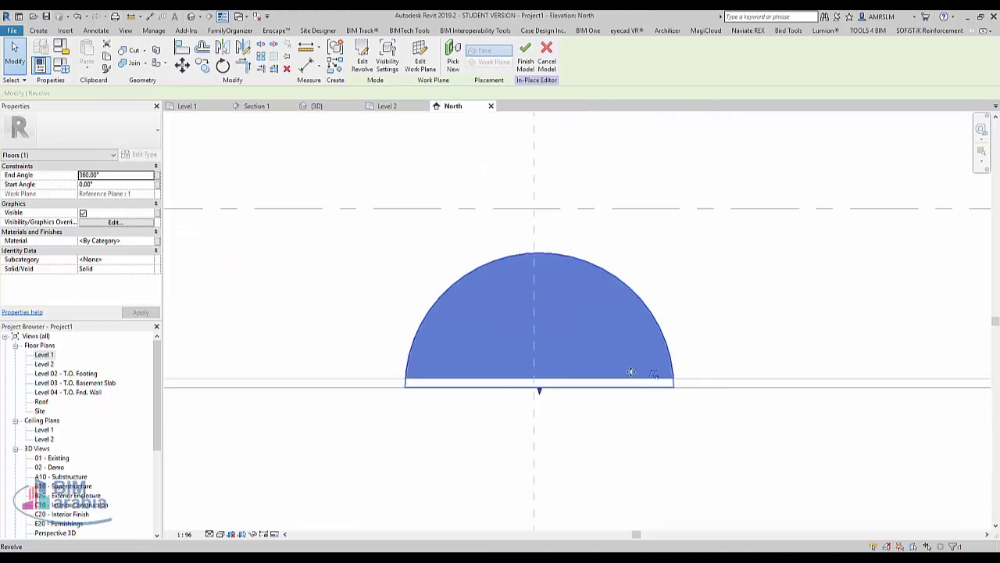
pyautogui.scroll(2, 630, 372)
pyautogui.scroll(-1, 585, 330)
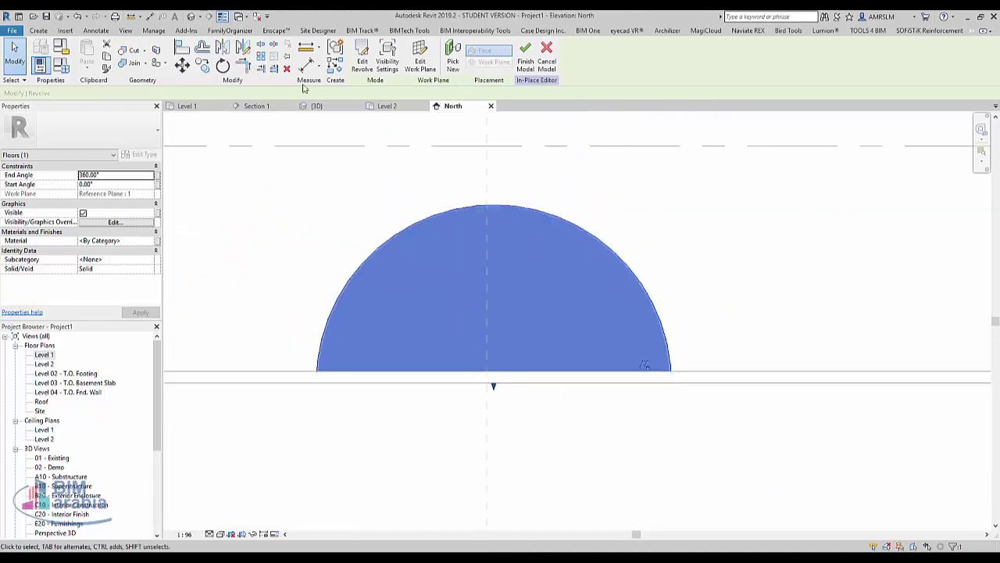
pyautogui.click(362, 68)
pyautogui.scroll(3, 547, 216)
pyautogui.scroll(2, 540, 190)
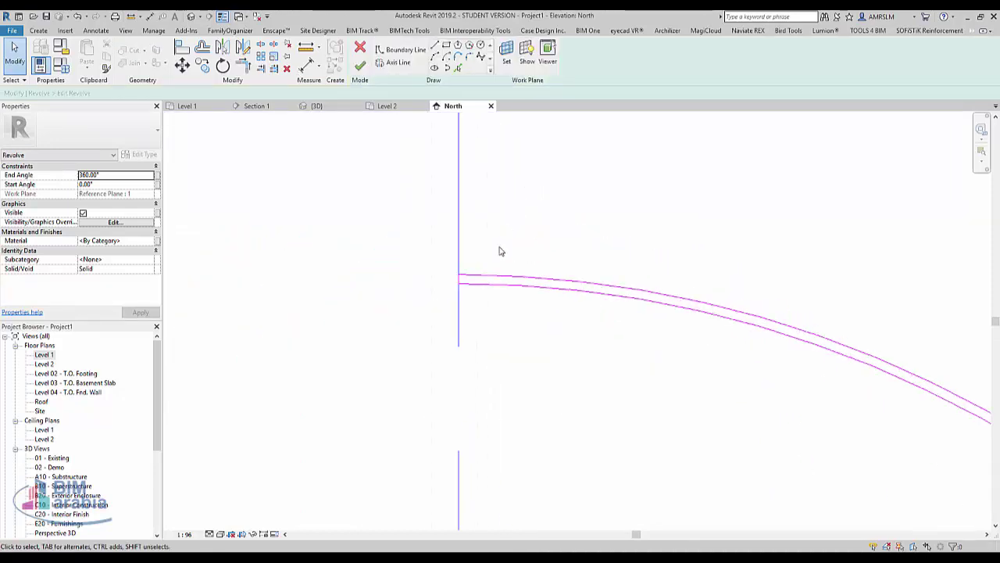
pyautogui.moveTo(500, 250); pyautogui.dragTo(370, 279, button='middle')
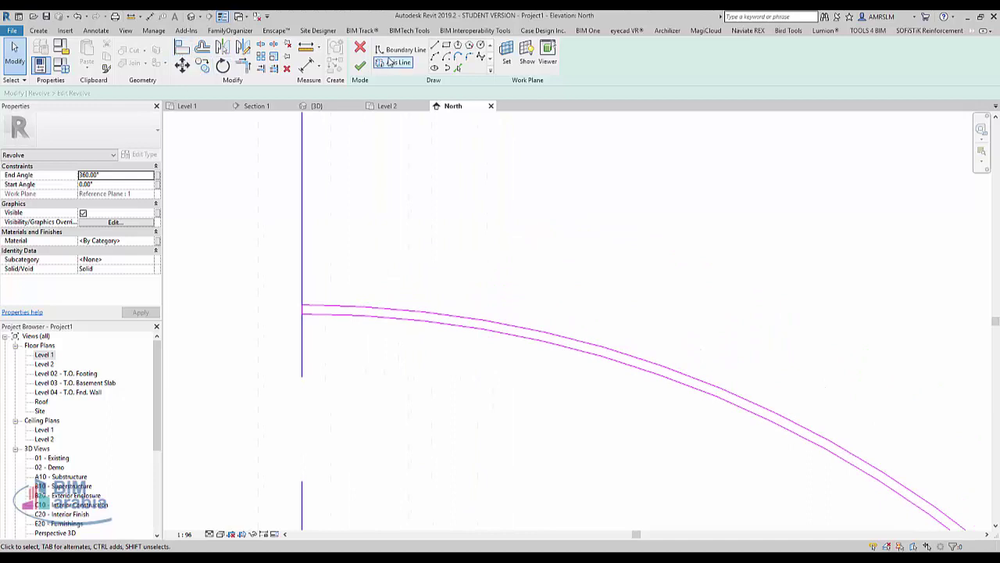
pyautogui.scroll(2, 285, 286)
pyautogui.moveTo(270, 292); pyautogui.dragTo(337, 390)
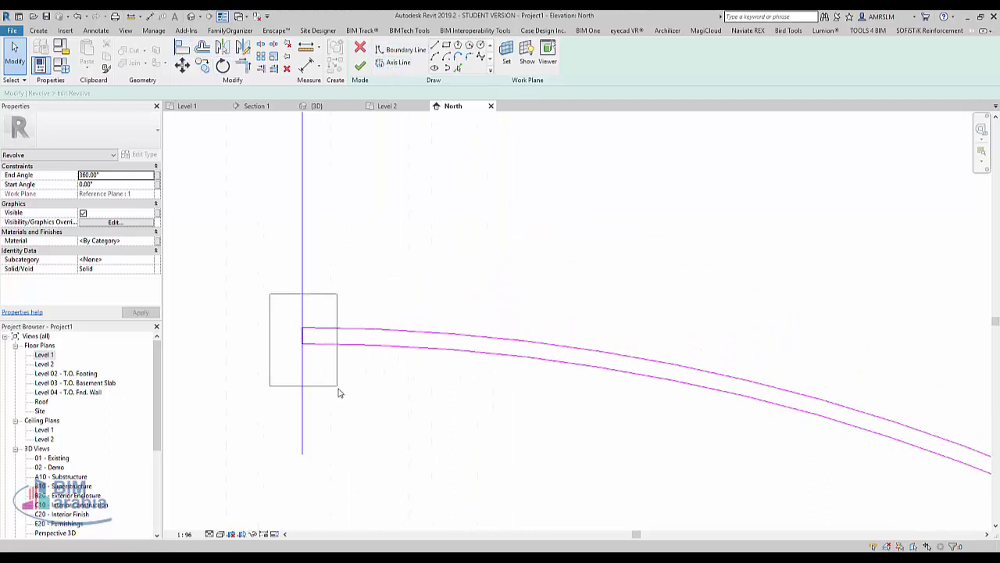
pyautogui.click(301, 303)
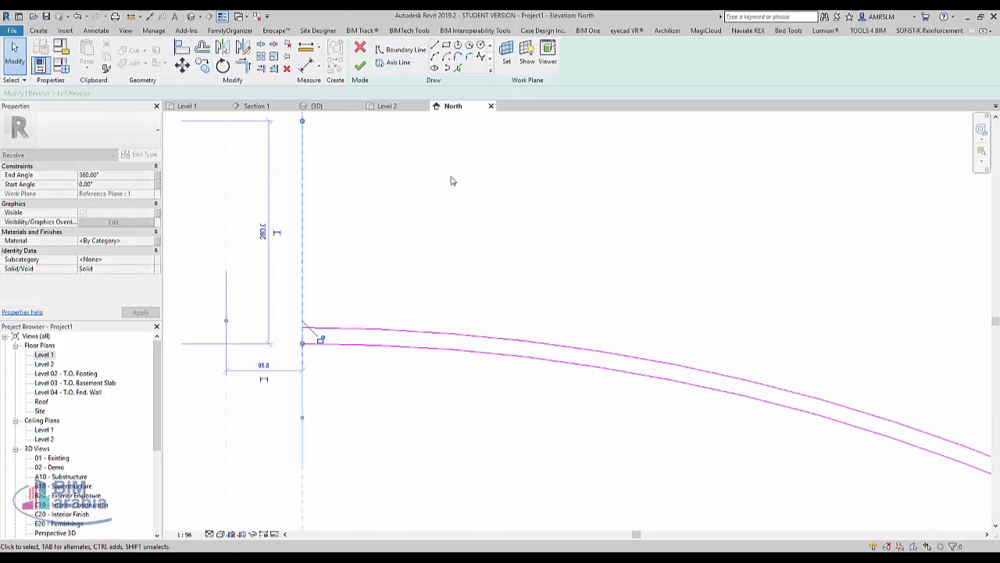
pyautogui.moveTo(451, 179)
pyautogui.mouseDown(button='middle')
pyautogui.moveTo(516, 247)
pyautogui.moveTo(506, 266)
pyautogui.mouseUp(button='middle')
pyautogui.press('Escape')
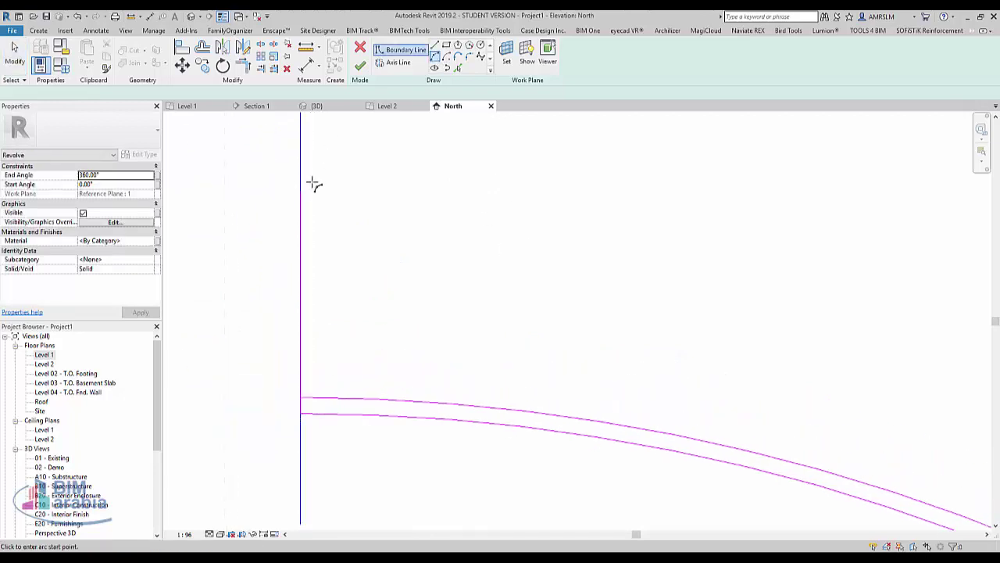
# Draw boundary arcs on the axis forming a pointed finial down to the dome top
pyautogui.press('Return')
pyautogui.click(301, 192)
pyautogui.click(344, 265)
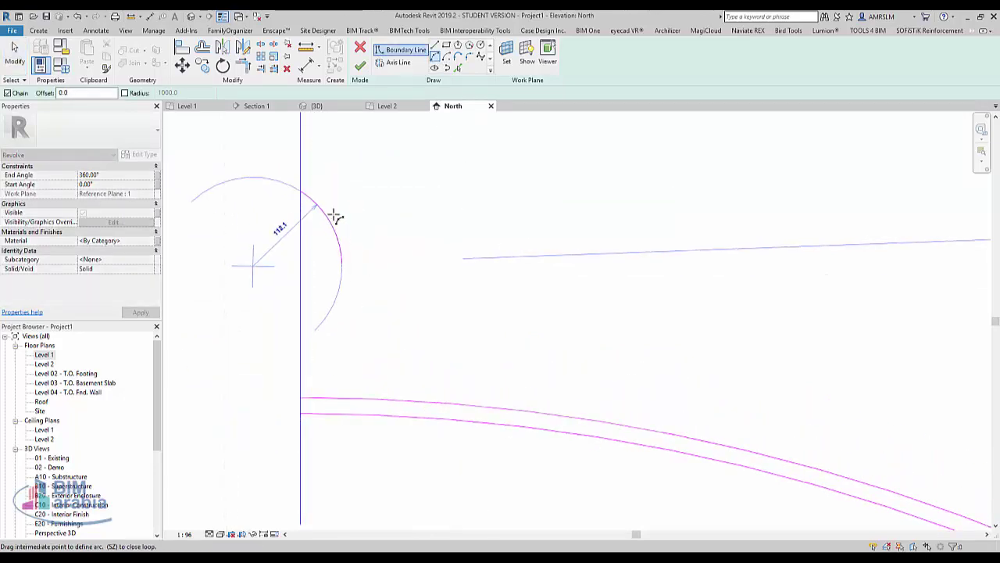
pyautogui.scroll(3, 320, 234)
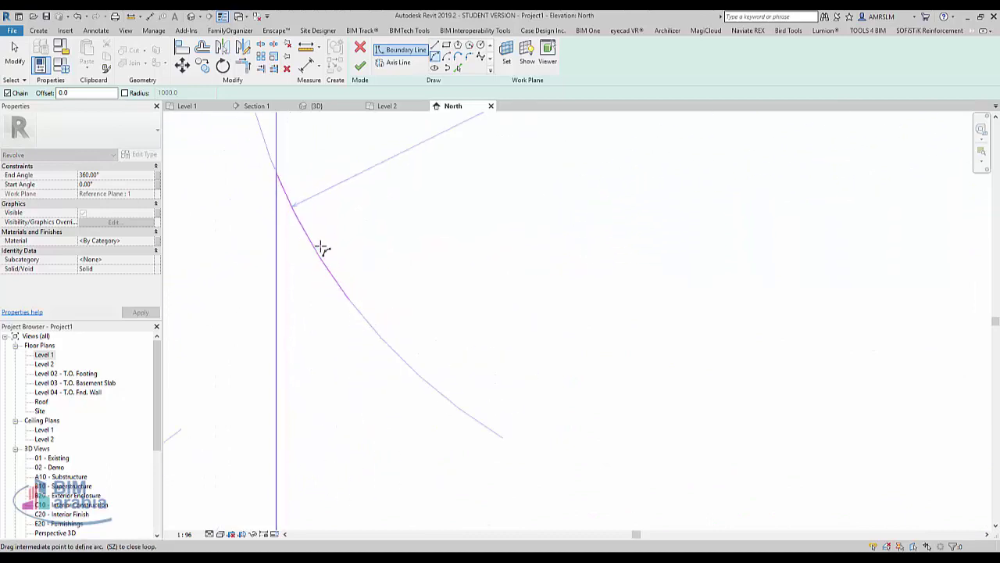
pyautogui.click(326, 243)
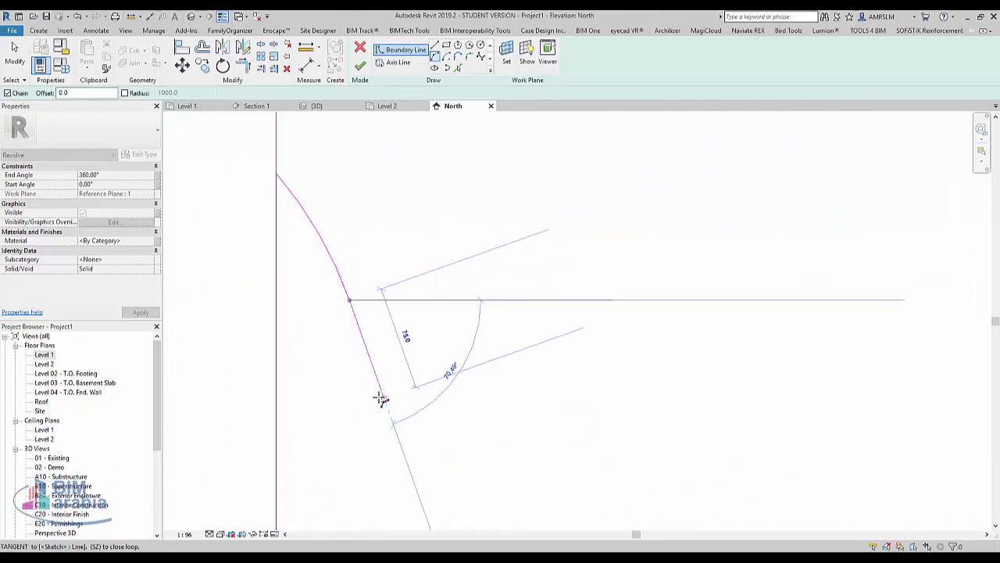
pyautogui.click(375, 396)
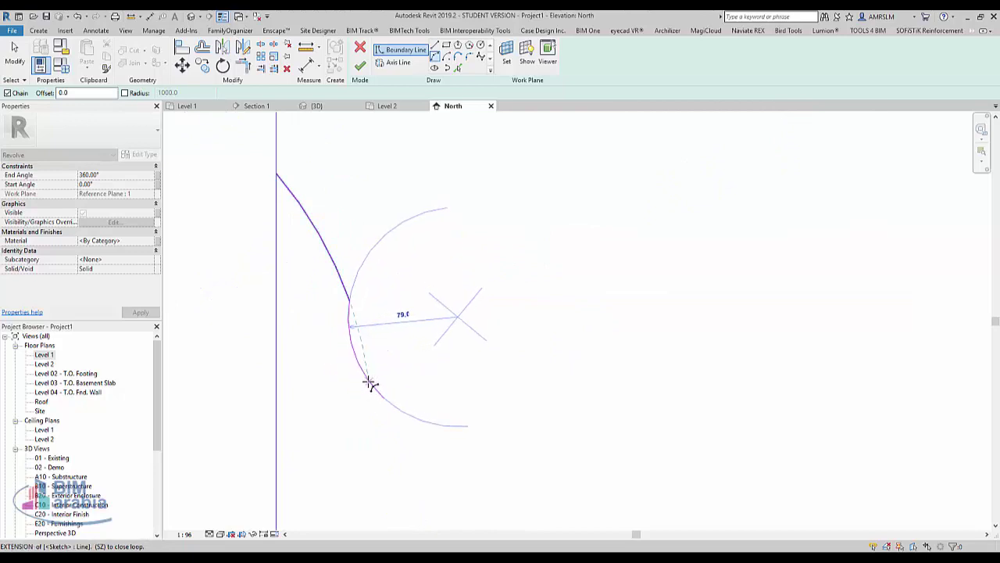
pyautogui.click(370, 384)
pyautogui.click(383, 363)
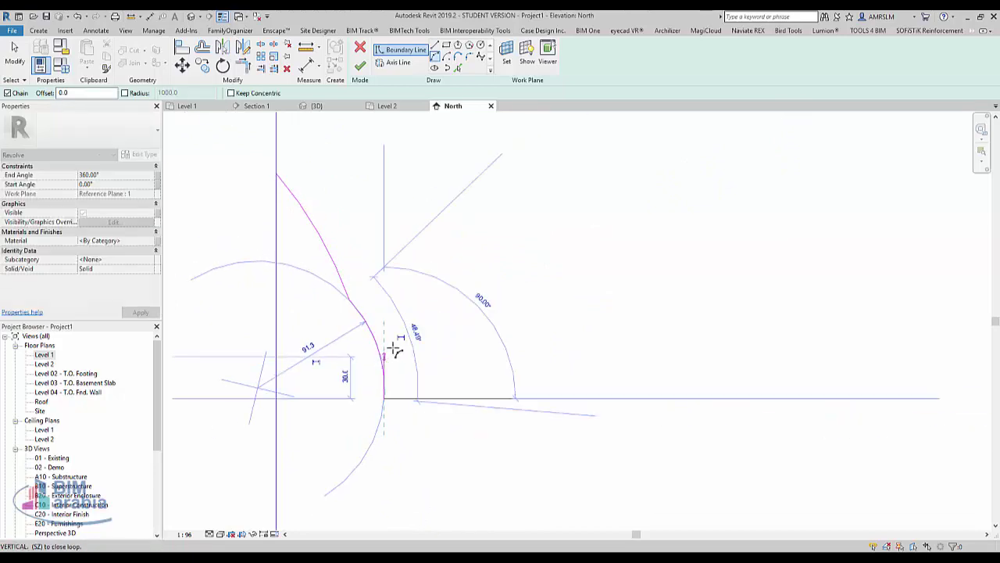
pyautogui.scroll(-2, 384, 355)
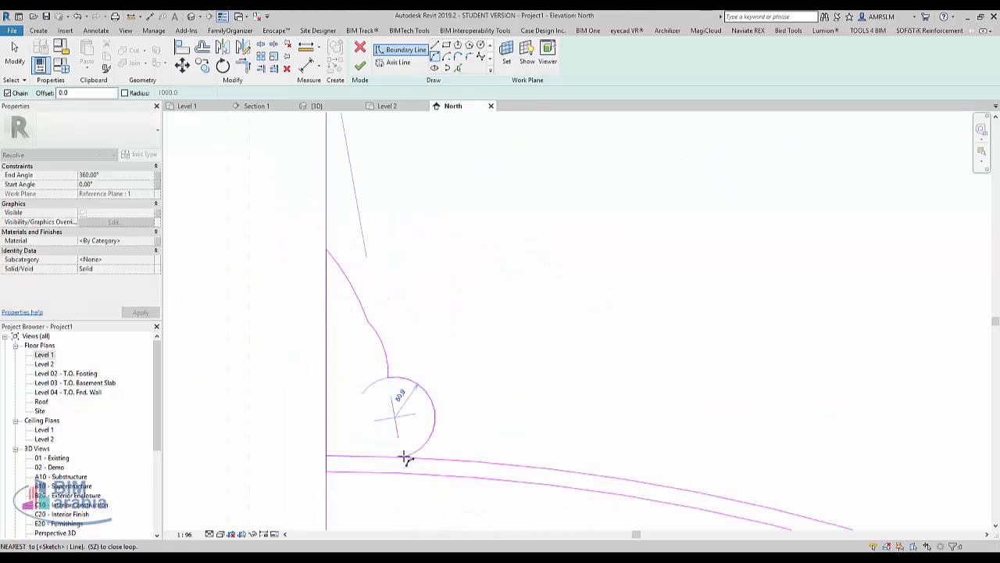
pyautogui.scroll(2, 407, 458)
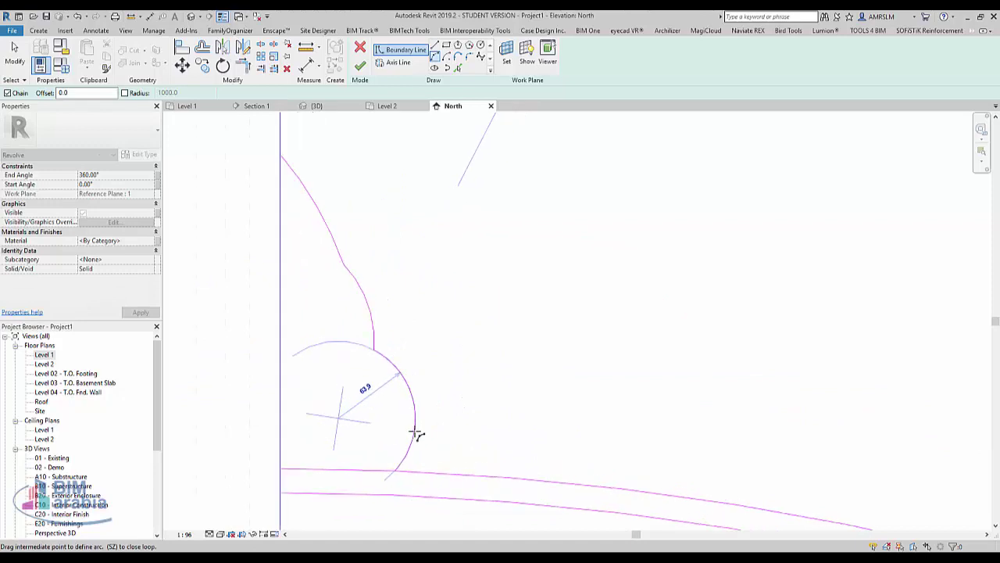
pyautogui.click(366, 429)
pyautogui.press('Escape')
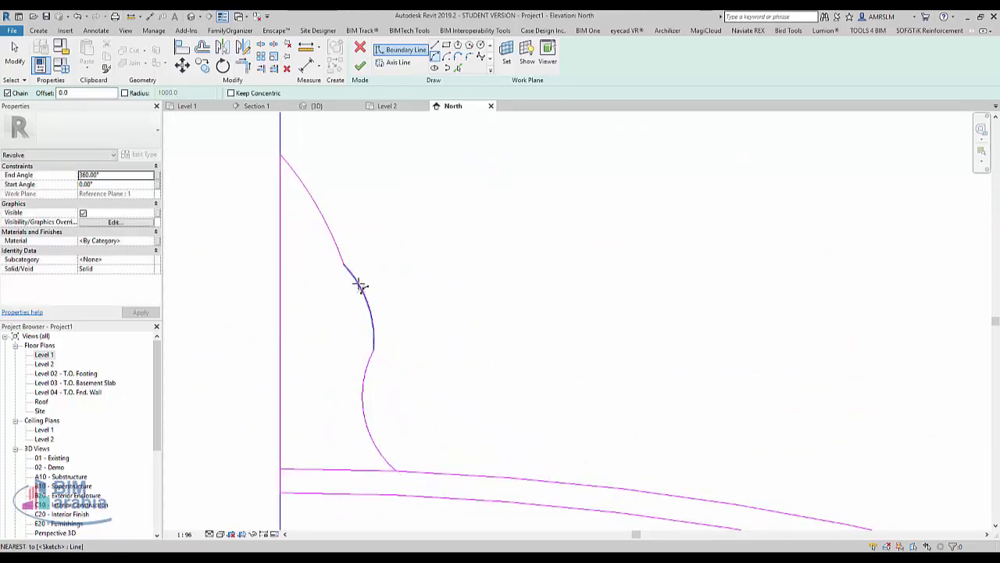
pyautogui.press('Escape')
pyautogui.press('Escape')
# Reshape the lower finial arc to a 50.5 radius, trim the corner, and finish the revolve
pyautogui.click(364, 305)
pyautogui.moveTo(370, 298)
pyautogui.mouseDown()
pyautogui.moveTo(384, 301)
pyautogui.moveTo(383, 313)
pyautogui.mouseUp()
pyautogui.scroll(-4, 389, 307)
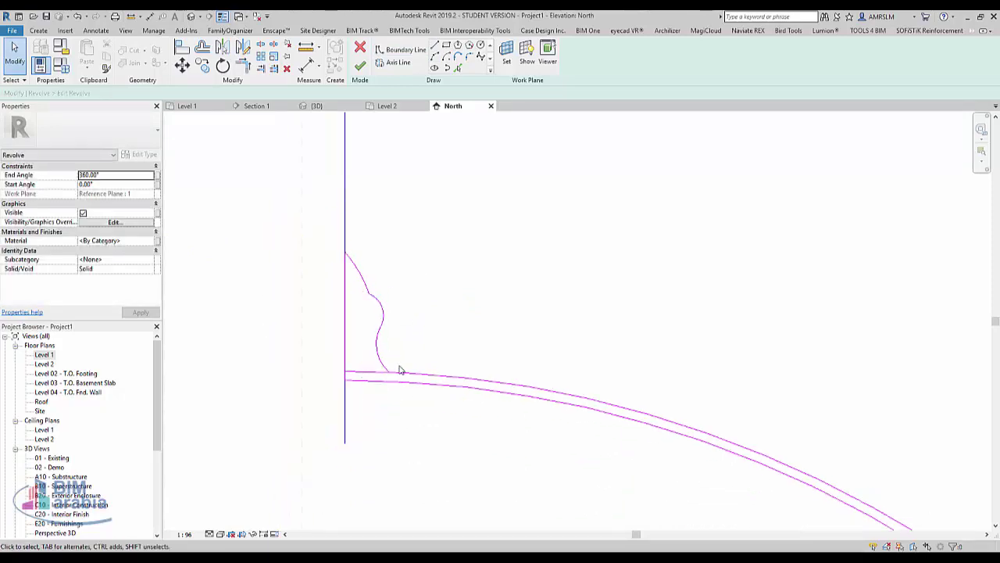
pyautogui.scroll(2, 402, 367)
pyautogui.press('t')
pyautogui.press('r')
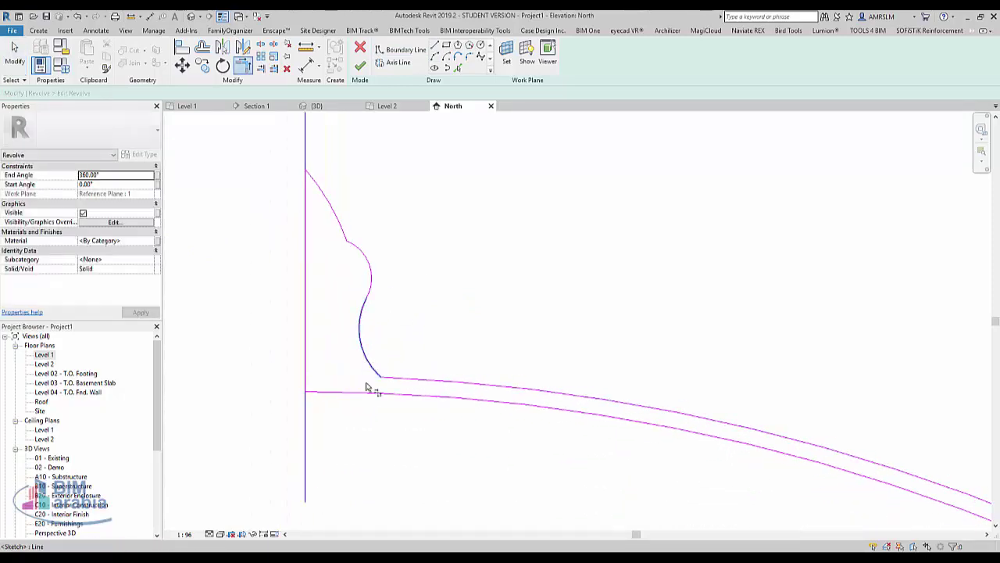
pyautogui.scroll(-2, 356, 329)
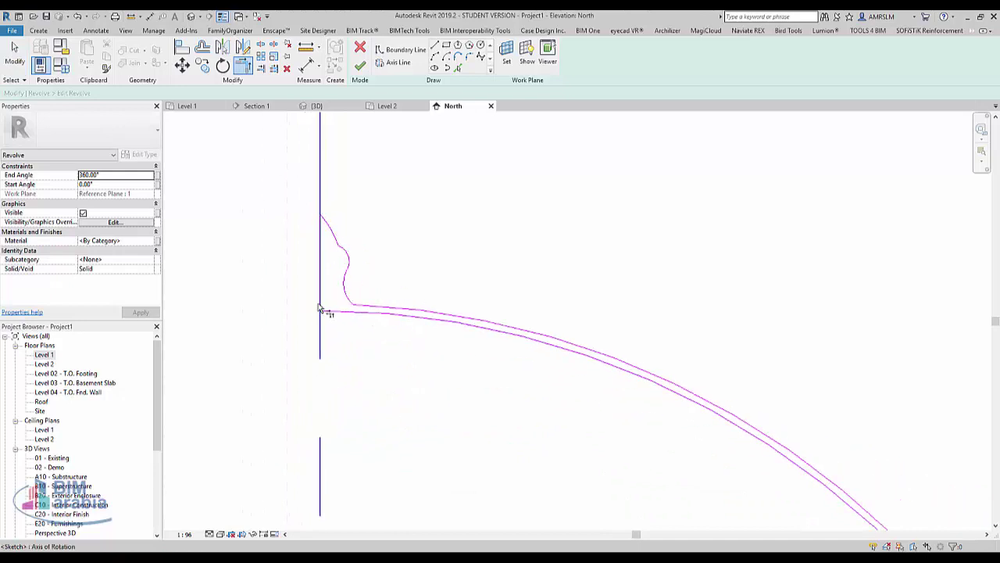
pyautogui.scroll(-2, 336, 297)
pyautogui.click(360, 67)
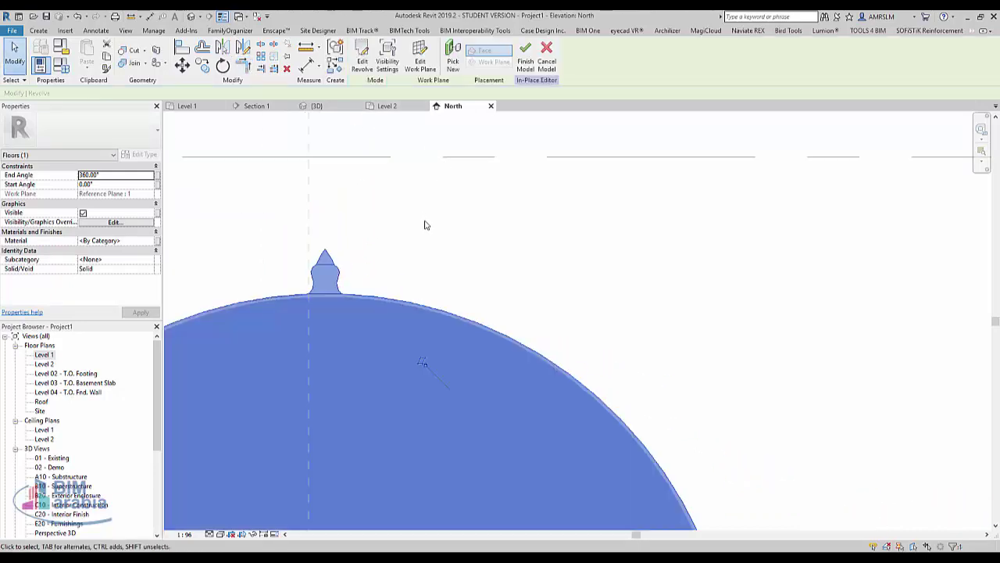
# Finish the in-place dome model and show the finial-topped dome on the roof in 3D
pyautogui.scroll(-2, 424, 227)
pyautogui.scroll(-1, 469, 250)
pyautogui.click(531, 258)
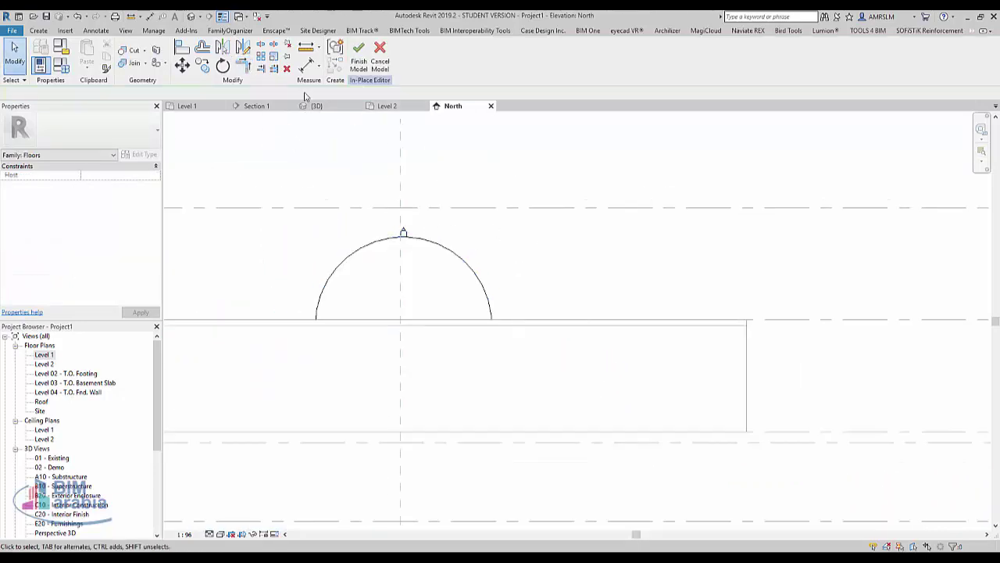
pyautogui.click(361, 62)
pyautogui.moveTo(544, 252)
pyautogui.mouseDown(button='middle')
pyautogui.moveTo(516, 288)
pyautogui.moveTo(404, 233)
pyautogui.moveTo(492, 201)
pyautogui.mouseUp(button='middle')
pyautogui.click(191, 16)
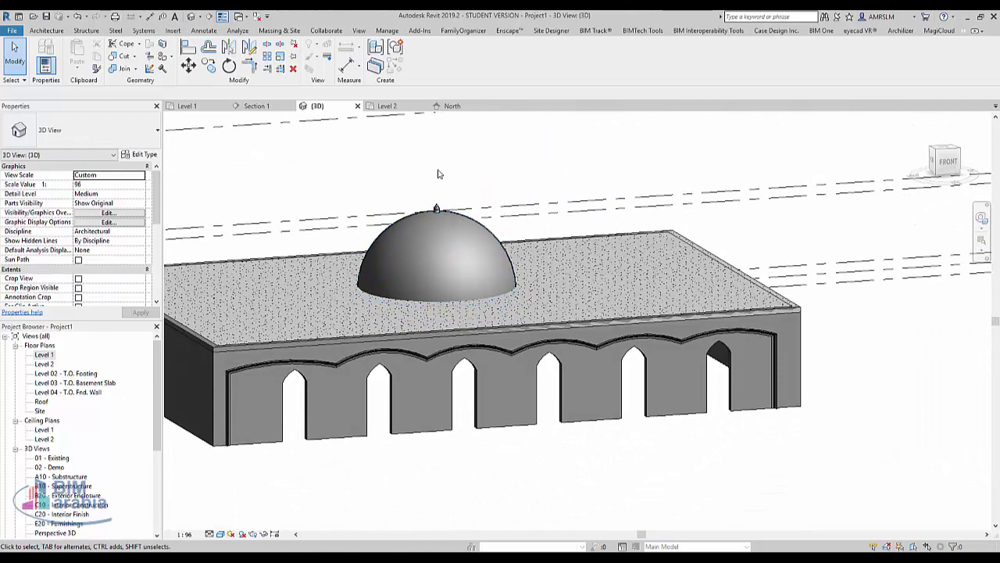